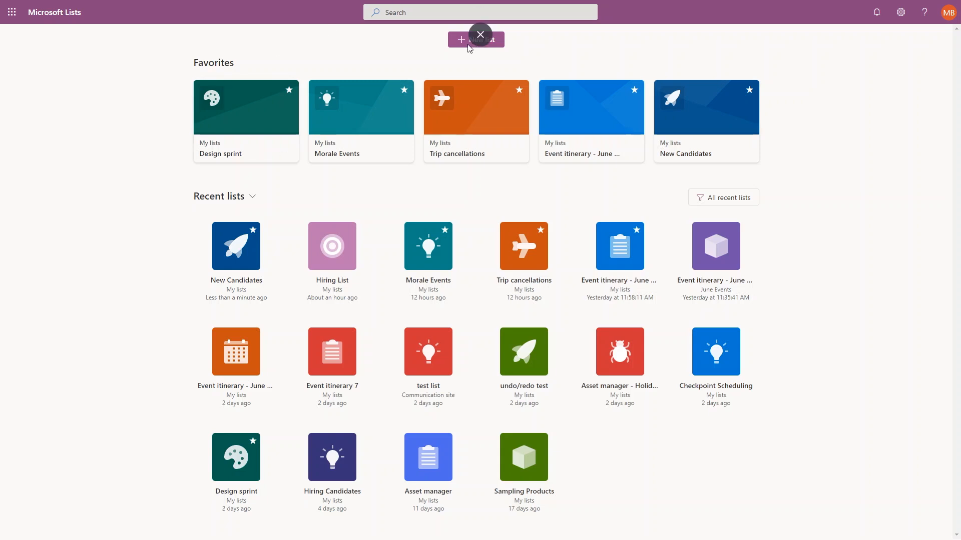
Start a new list, preview the Event itinerary and Asset manager templates, then go back.
click(453, 44)
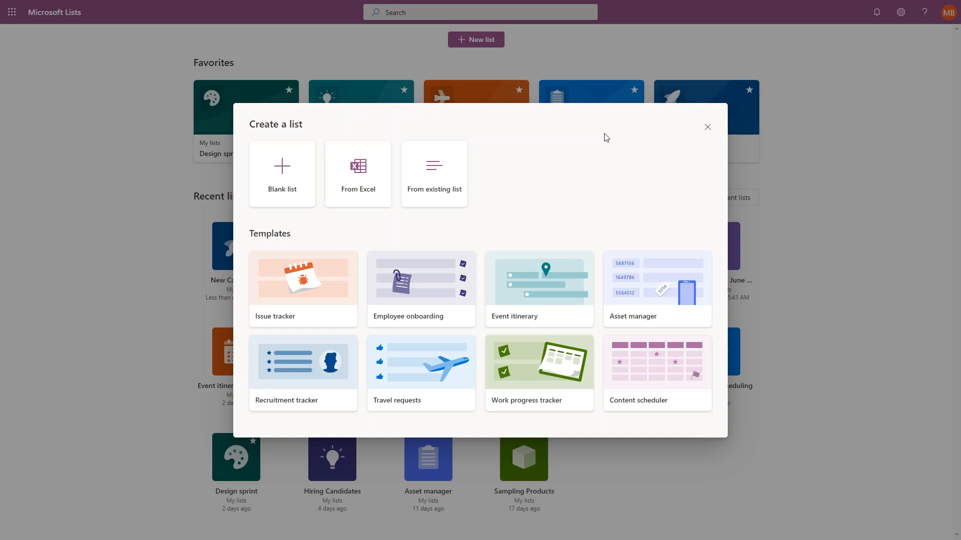
click(558, 281)
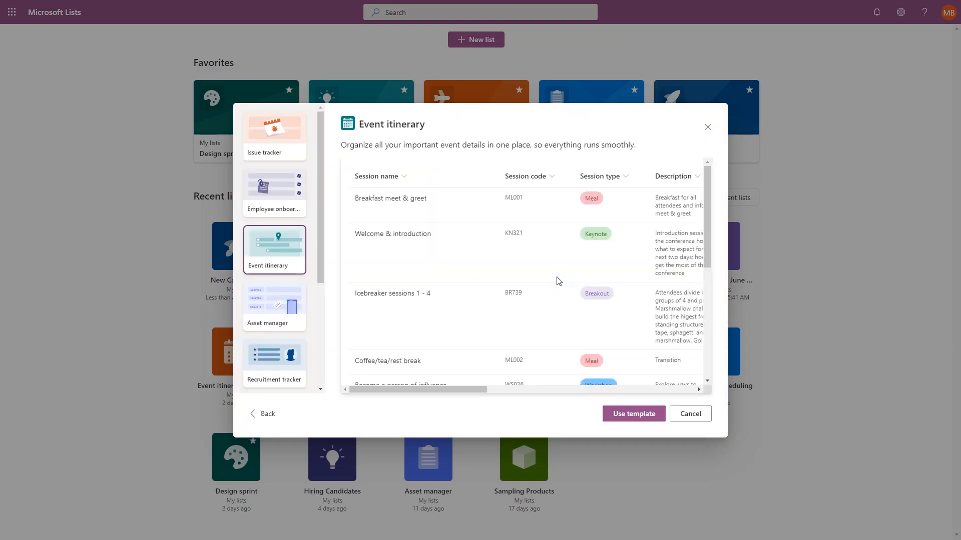
drag(419, 389, 450, 395)
click(271, 313)
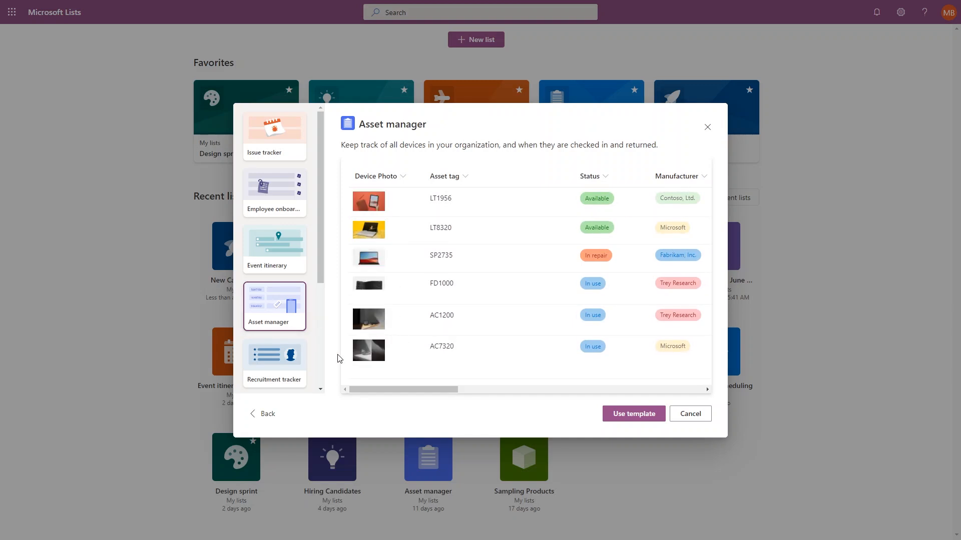
click(260, 414)
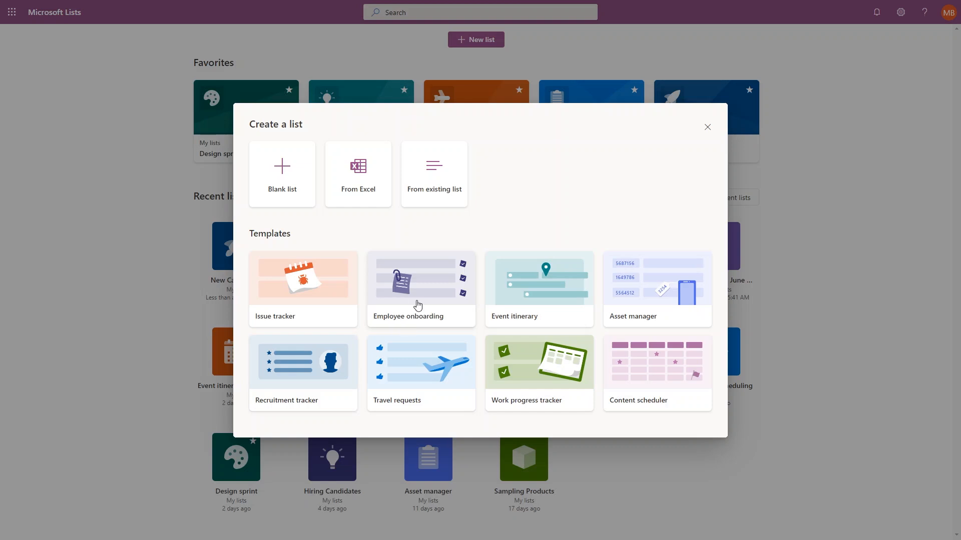
Base the new list on the existing Hiring List.
click(450, 189)
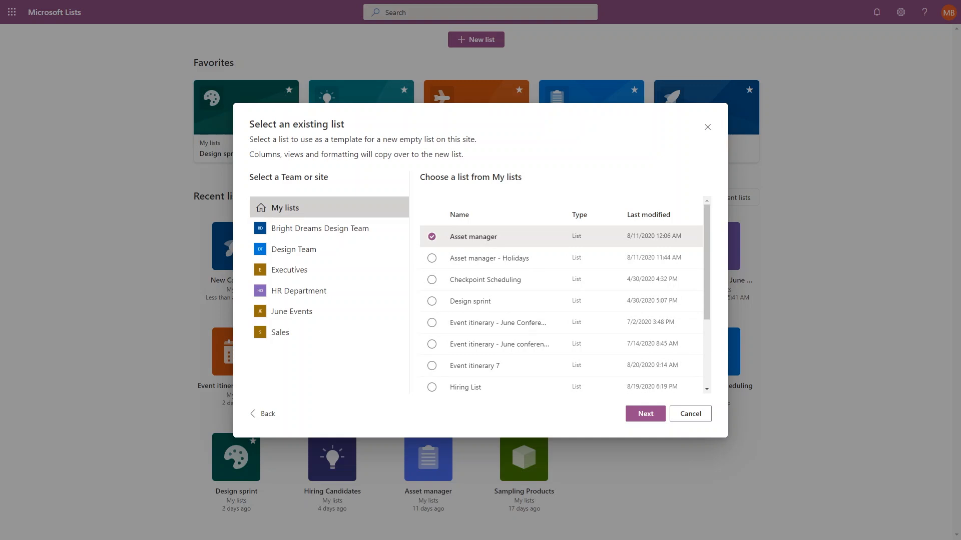
click(432, 387)
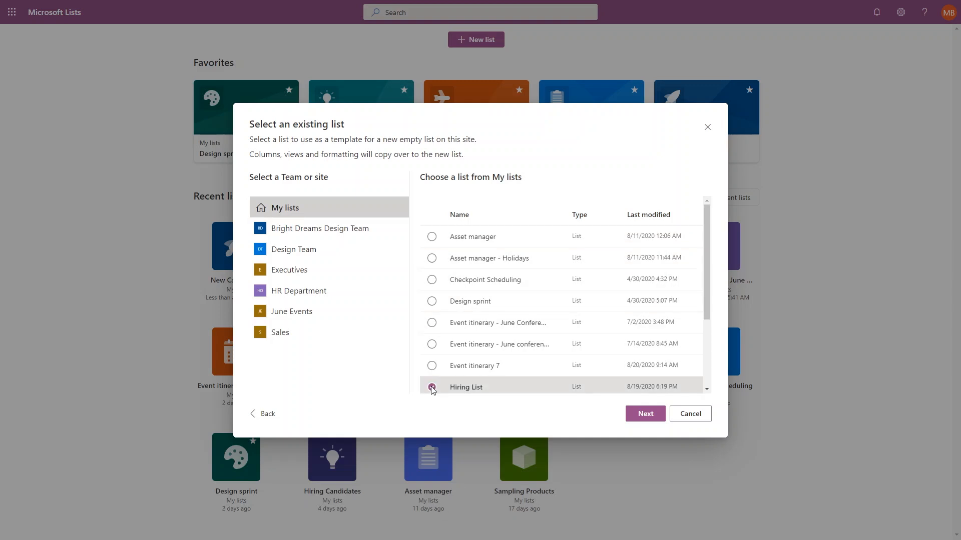
click(634, 415)
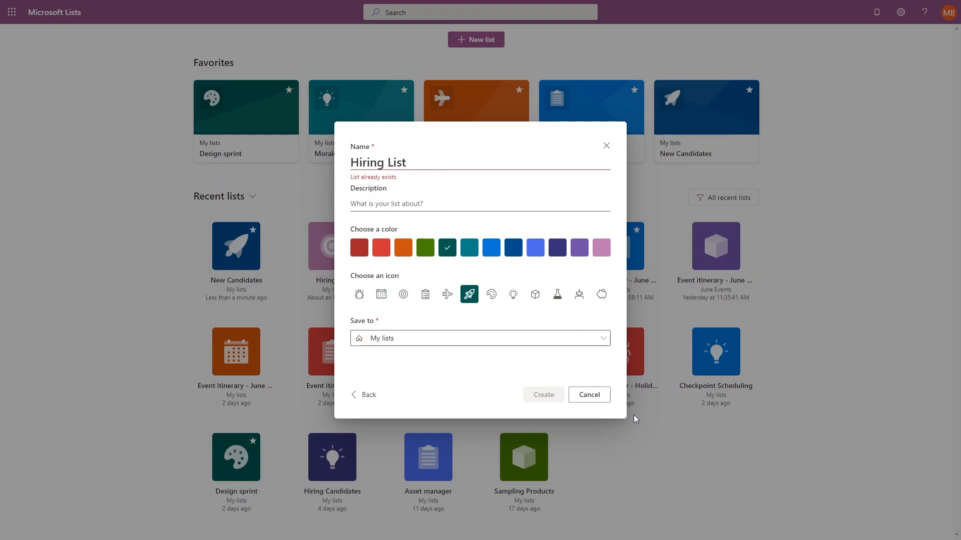
Name it Hiring Candidates, choose teal colour and a clipboard icon, and create it.
drag(407, 163, 334, 164)
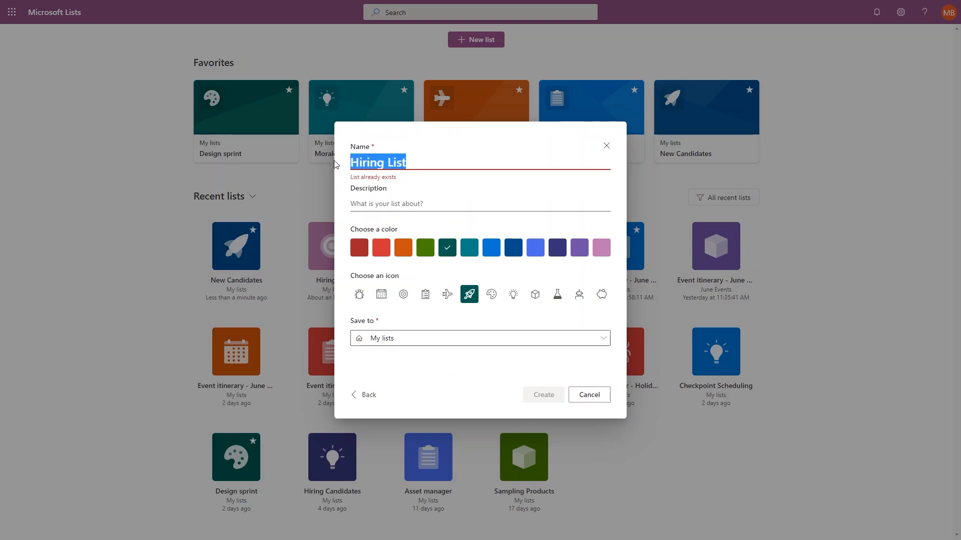
text(Hiri)
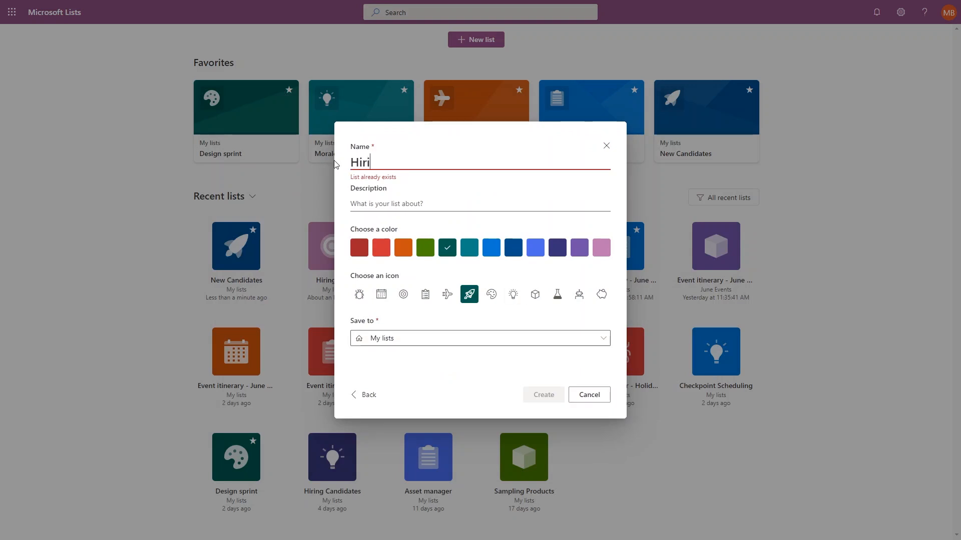
text(ng Cand)
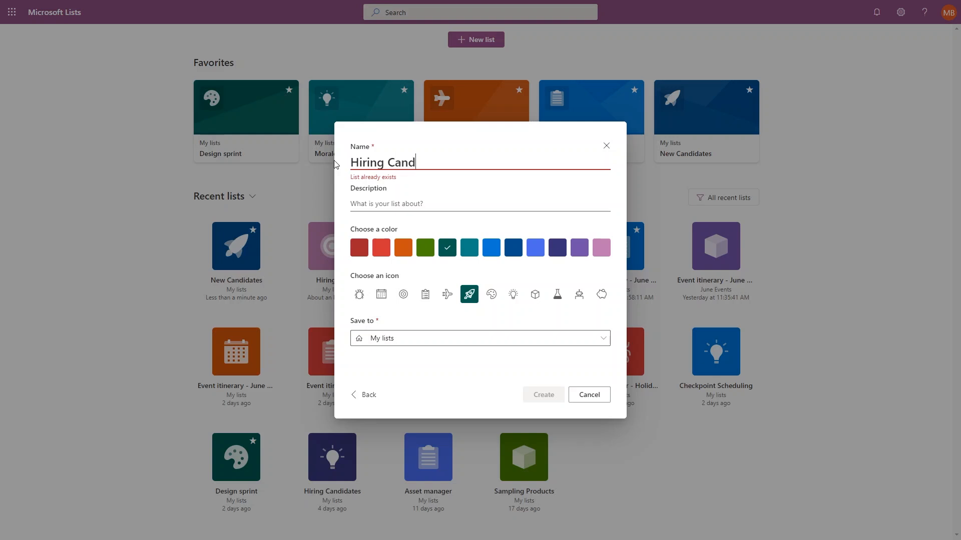
text(idates)
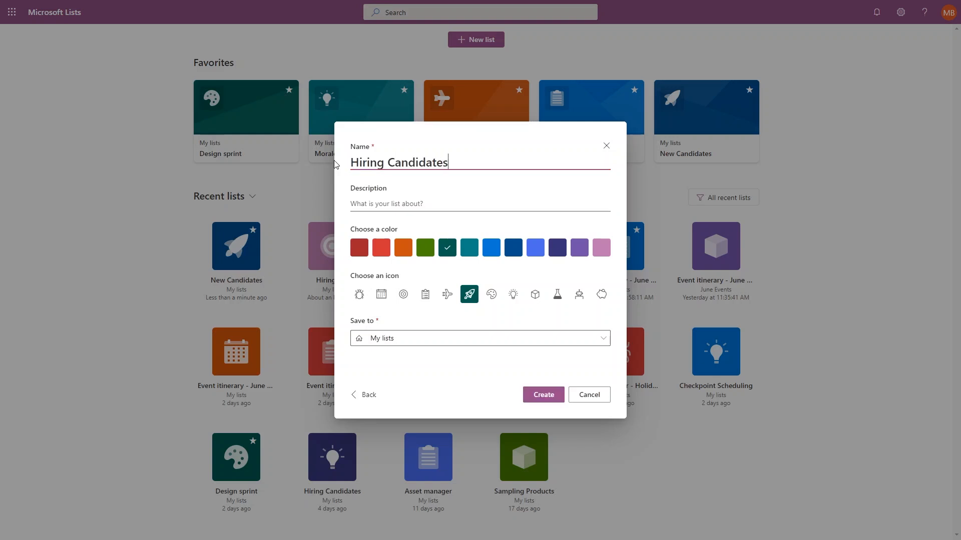
click(470, 250)
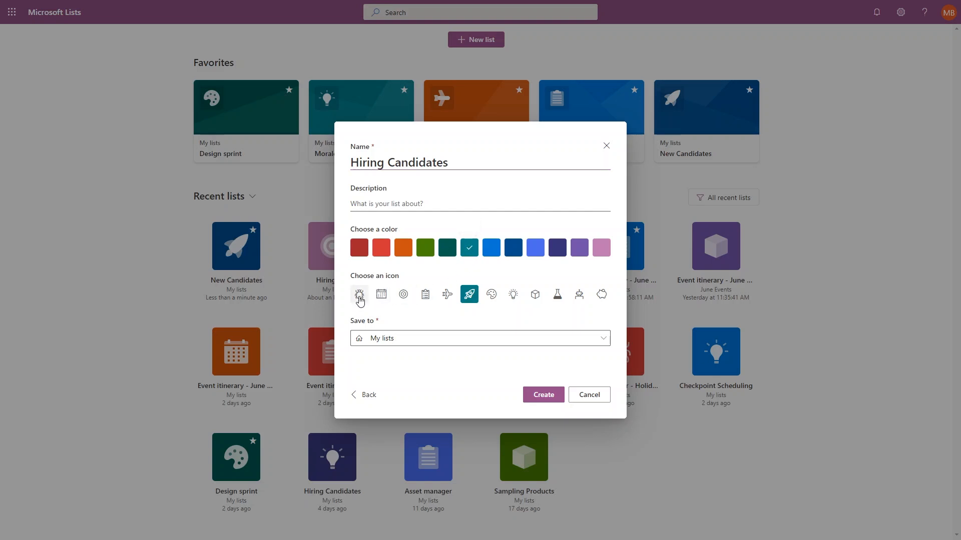
click(422, 300)
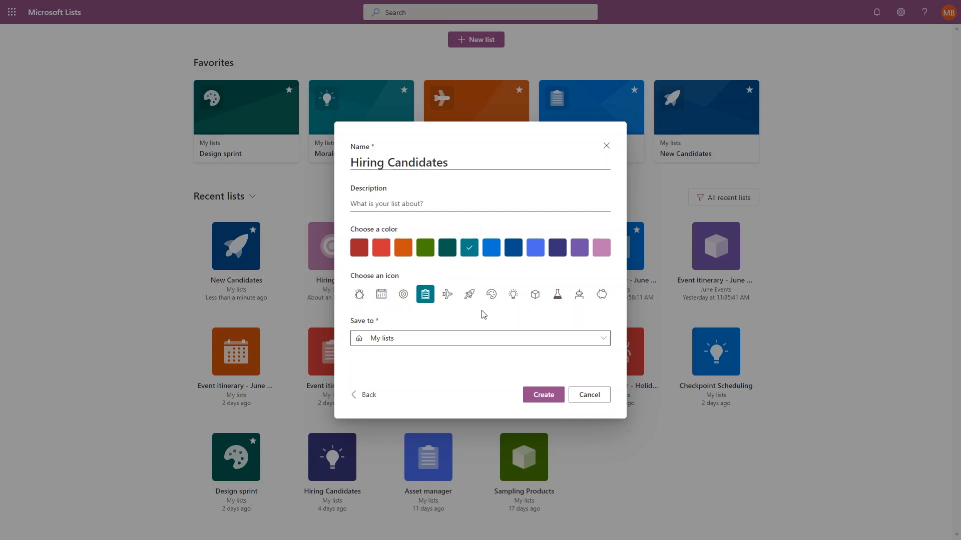
click(544, 394)
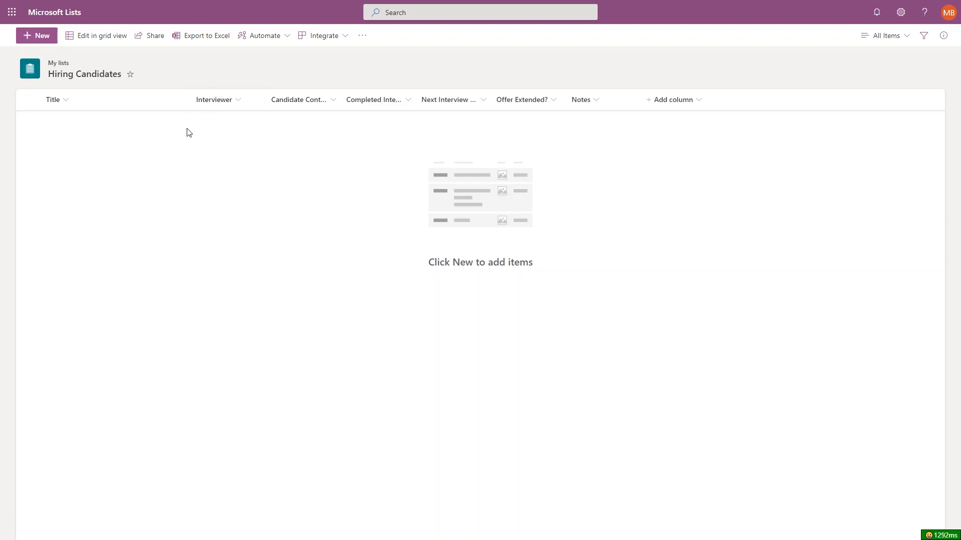
In grid view, rename the Title column to Candidate Name and widen it.
click(93, 40)
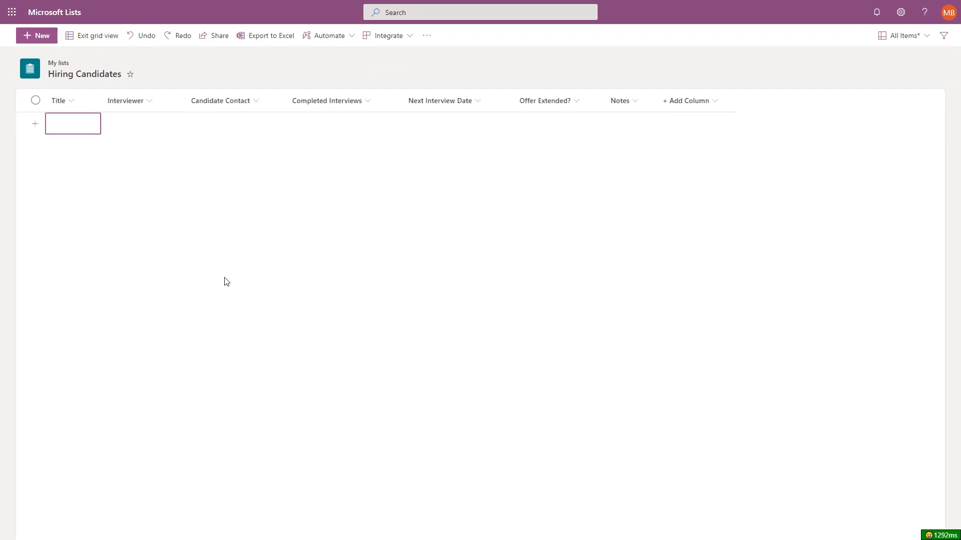
click(67, 102)
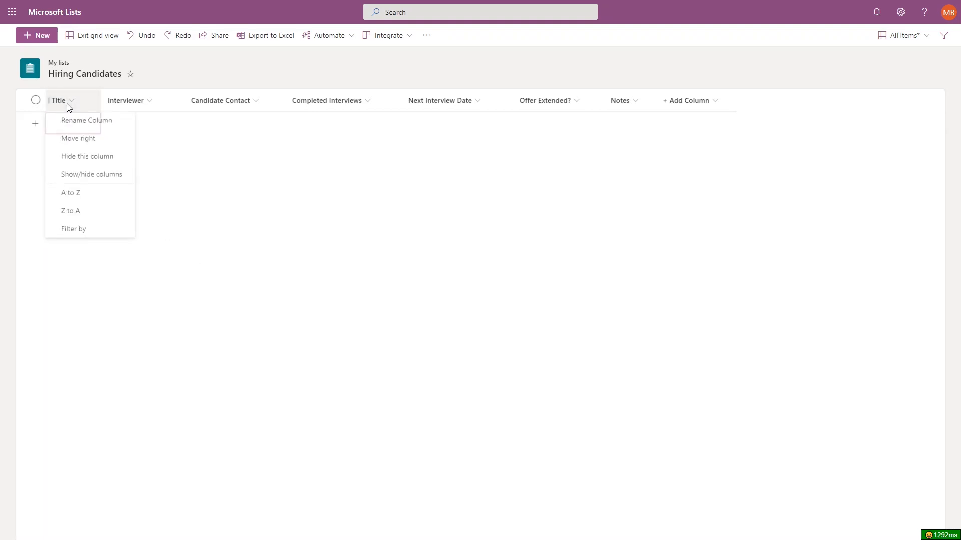
click(80, 121)
text(Candidate Name)
key(Return)
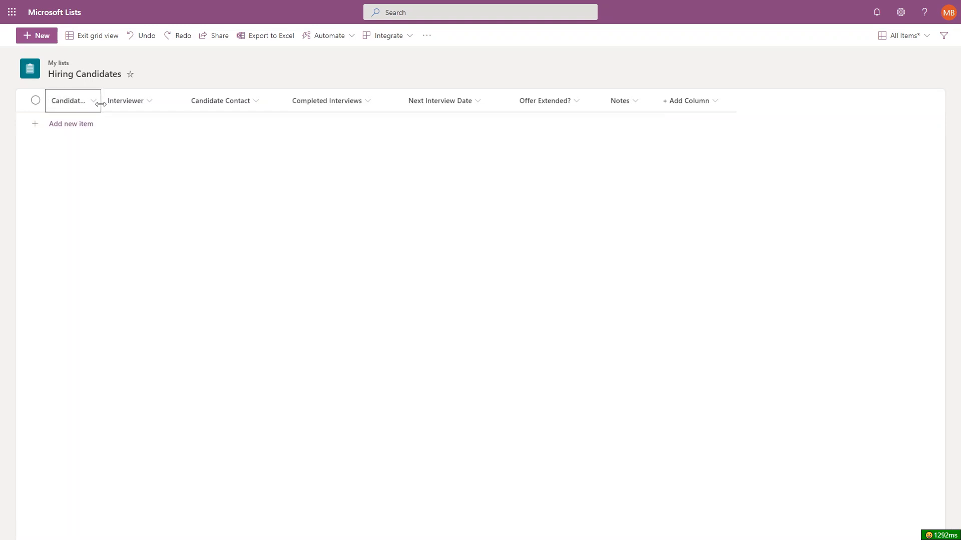
drag(100, 104, 145, 105)
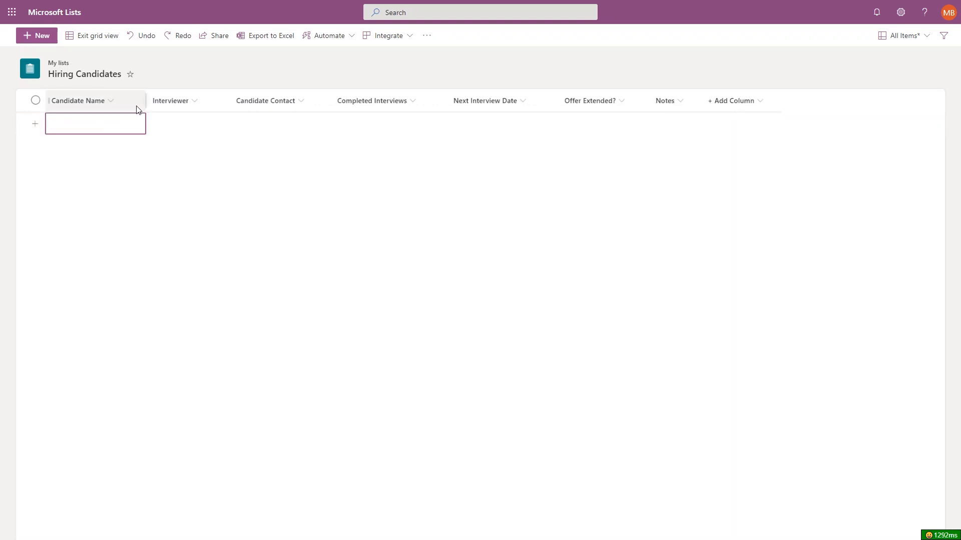
click(138, 110)
Enter the first candidate's full name, pick their interviewer, and fill in their e-mail.
click(144, 122)
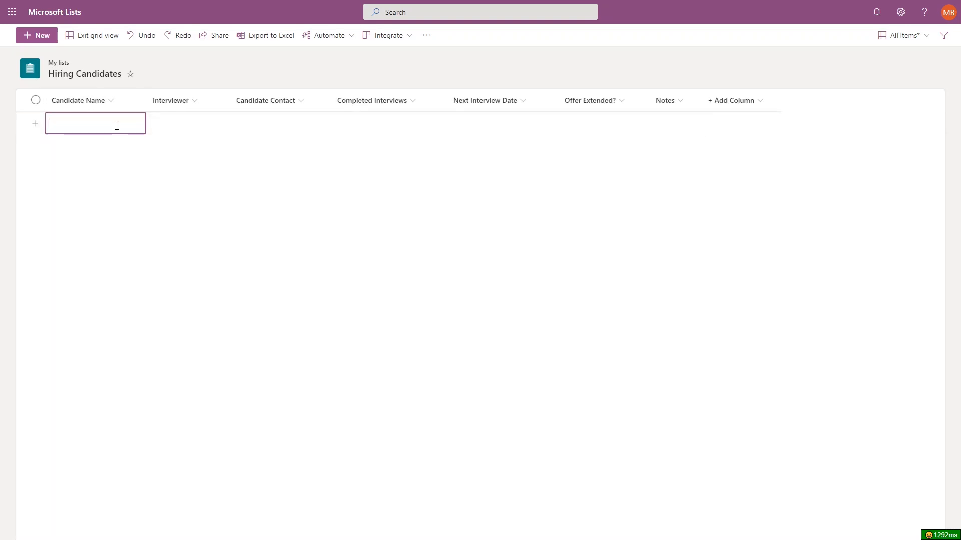
click(156, 128)
click(166, 125)
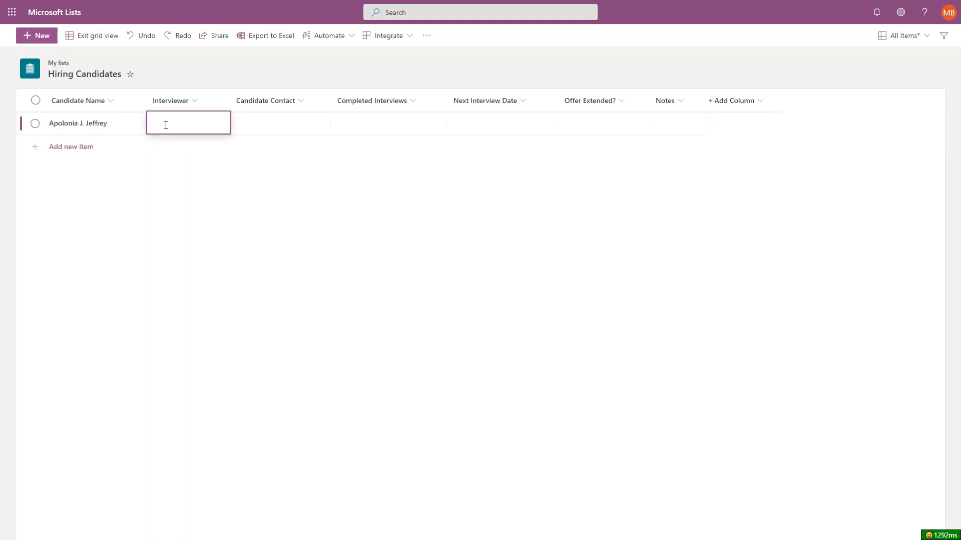
text(ly)
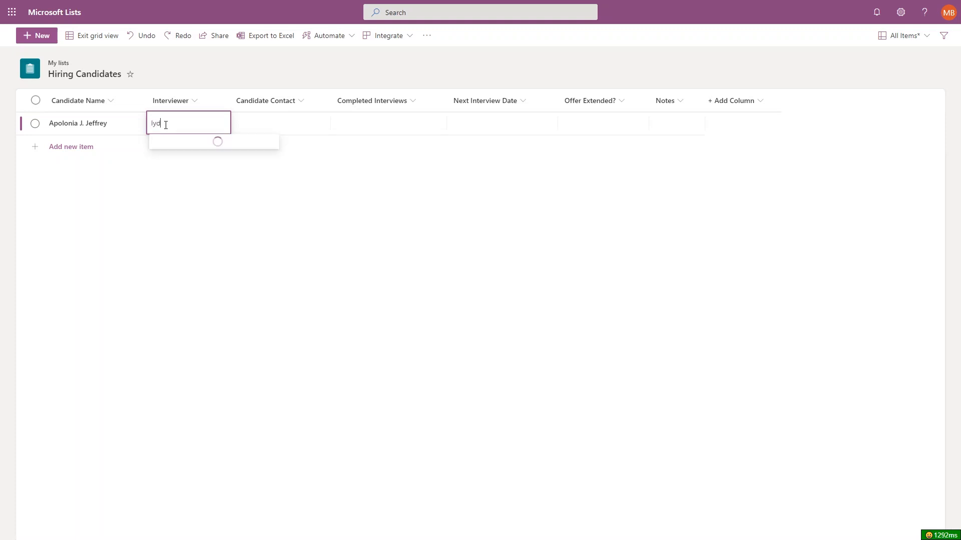
text(d)
click(188, 151)
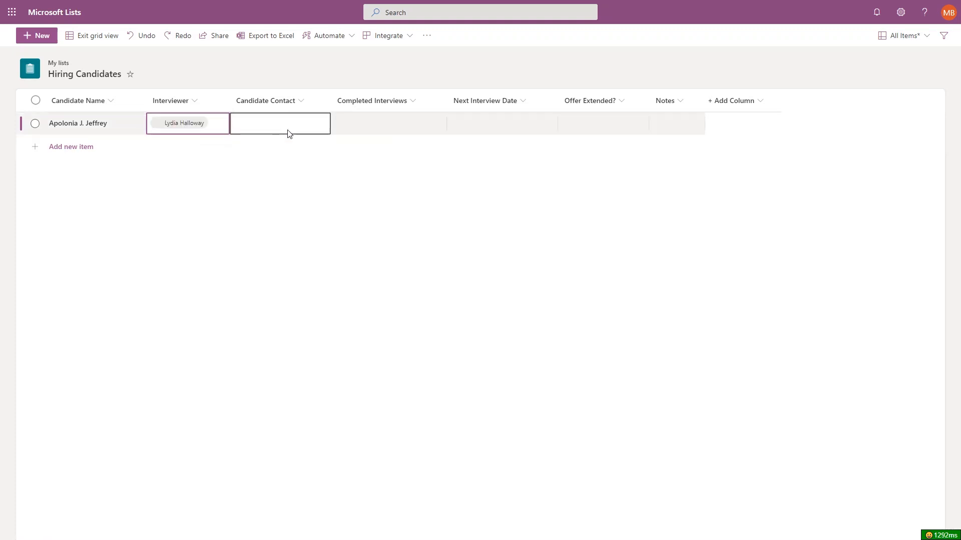
click(291, 124)
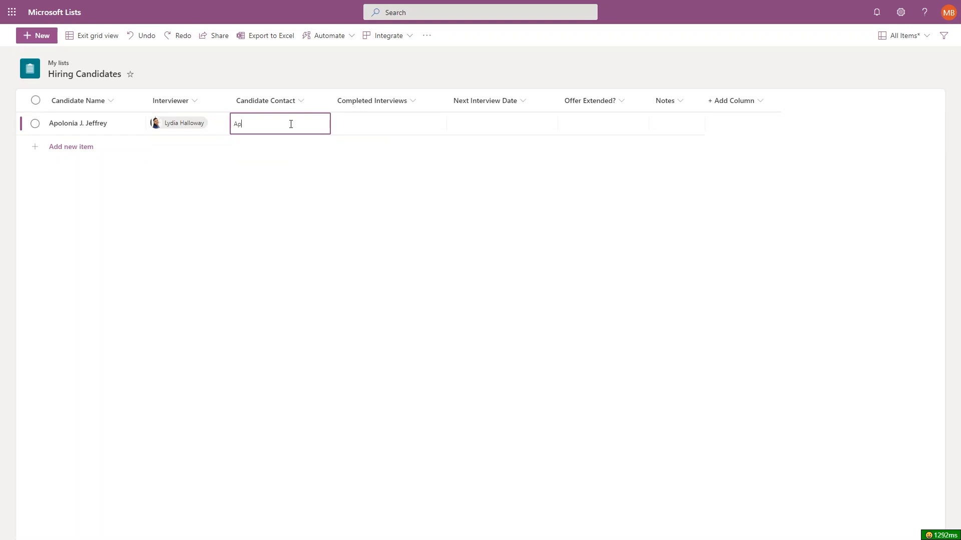
Set 1 completed interview, next interview 10/12/2020 9:00 AM, and Offer Extended to No.
click(370, 127)
text(1)
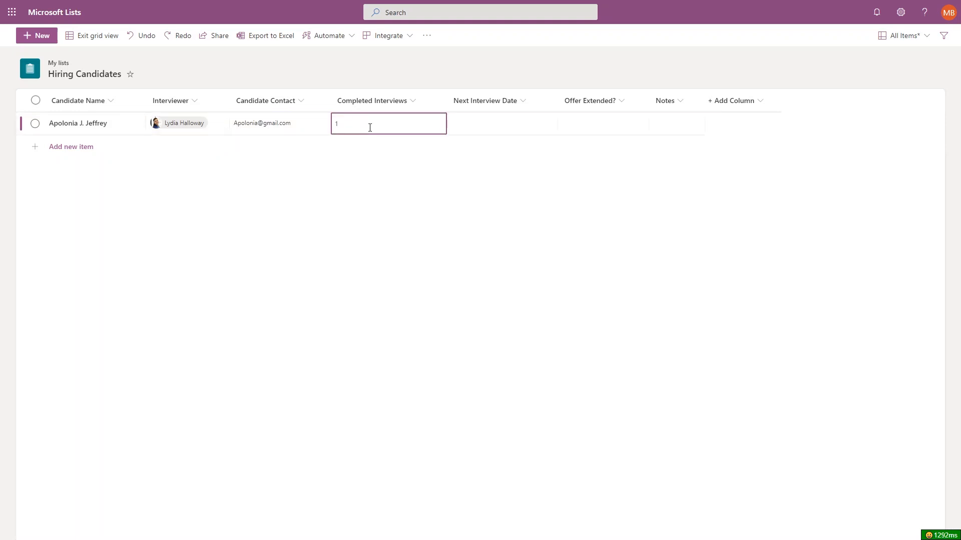
click(516, 126)
click(518, 123)
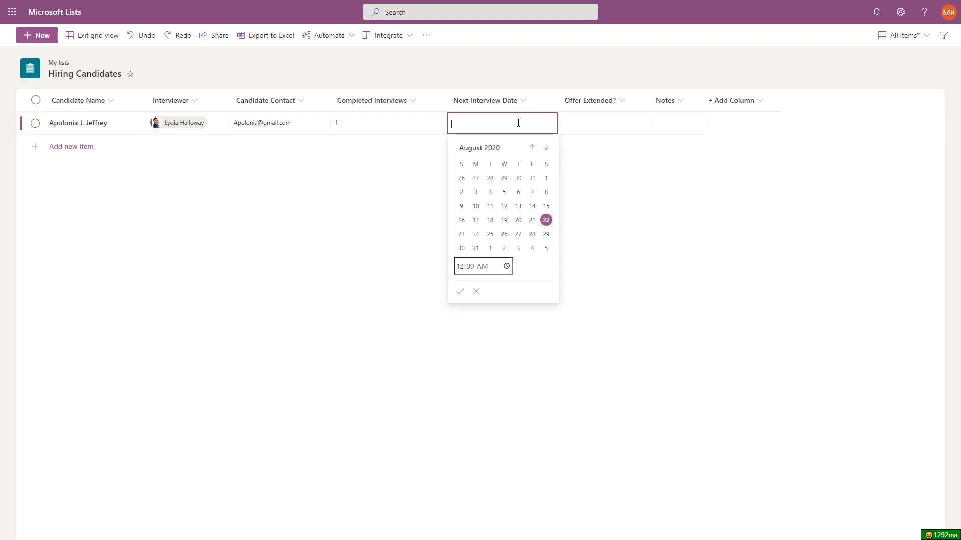
click(545, 149)
click(546, 150)
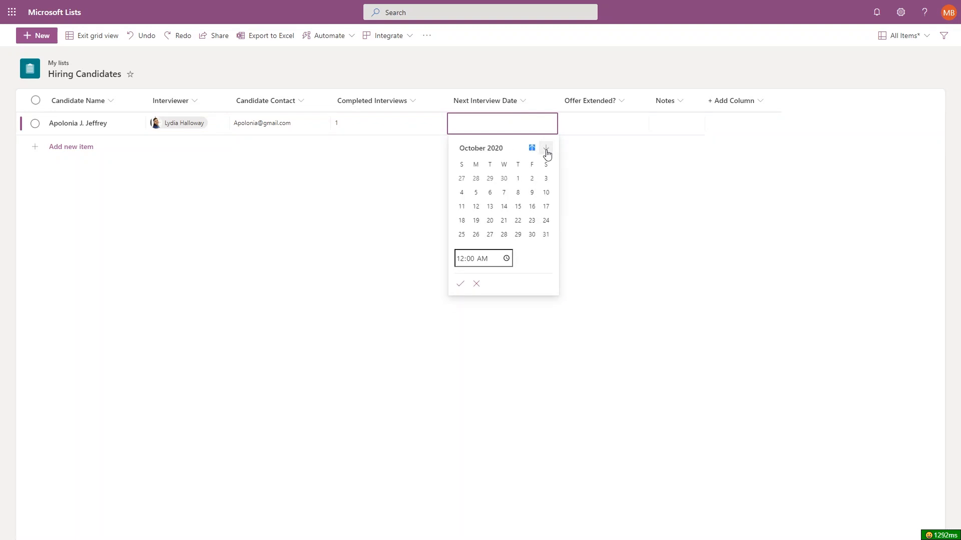
click(476, 207)
click(459, 259)
text(00)
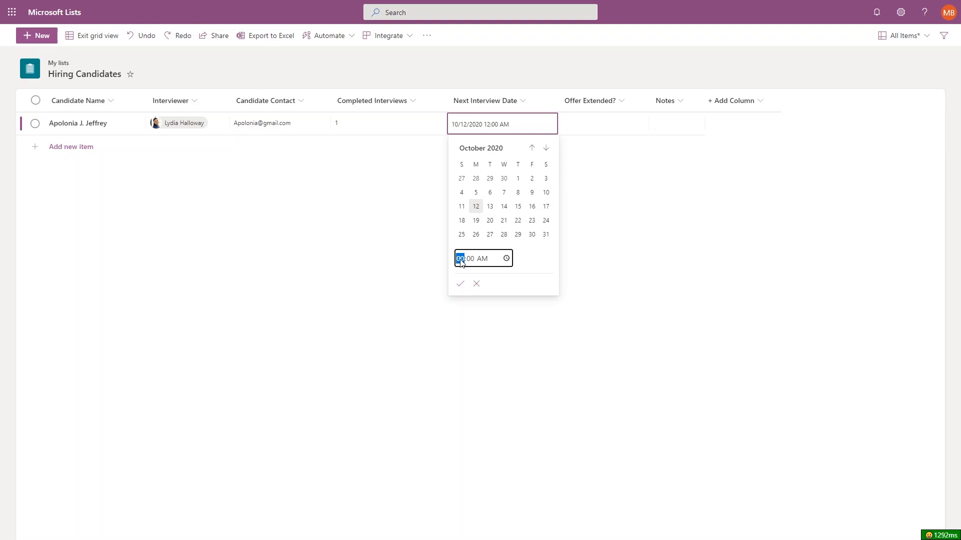
text(9)
click(460, 284)
click(617, 122)
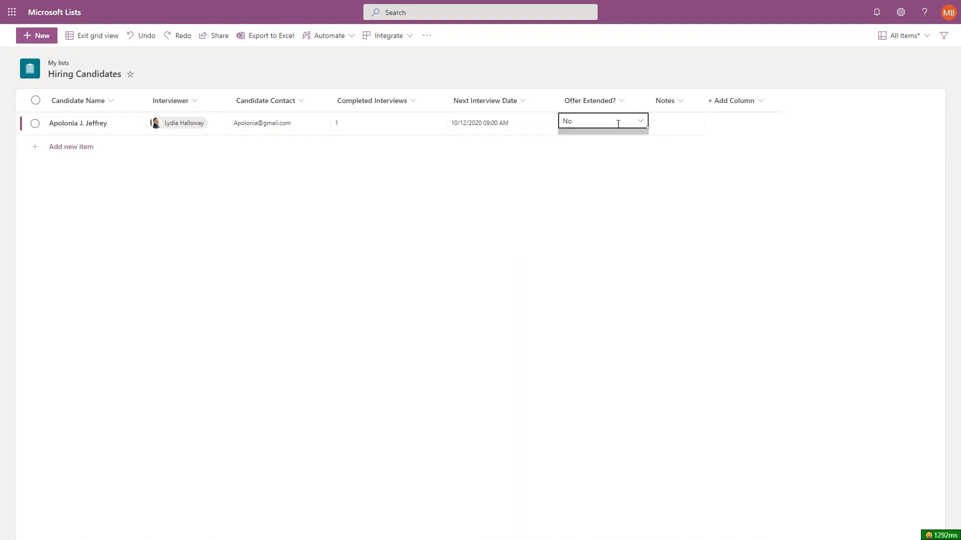
click(639, 121)
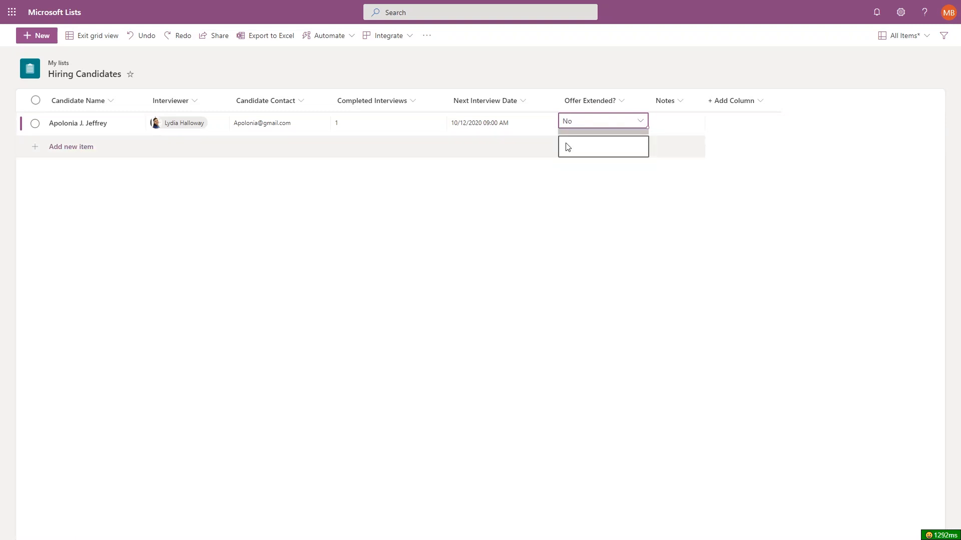
Add a new row and paste in the remaining candidate rows.
click(208, 149)
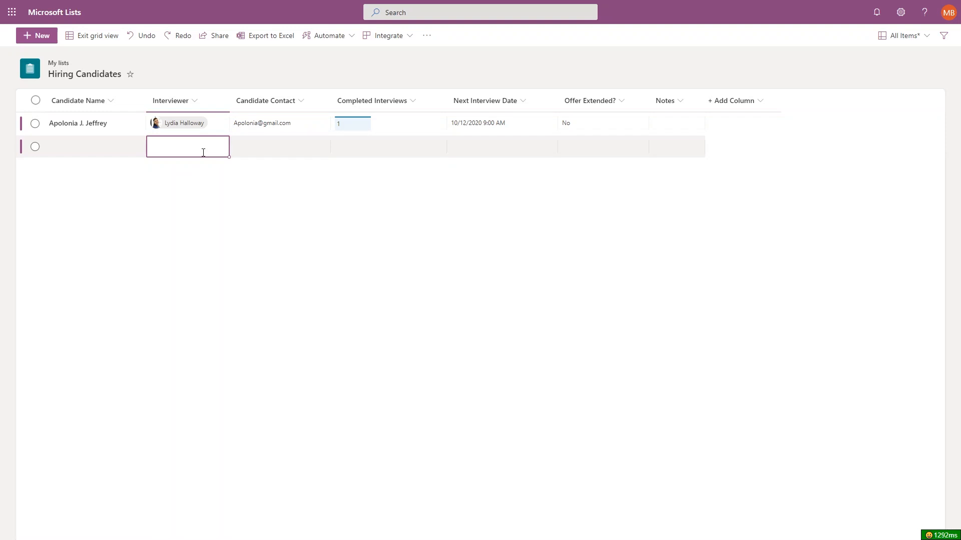
click(99, 151)
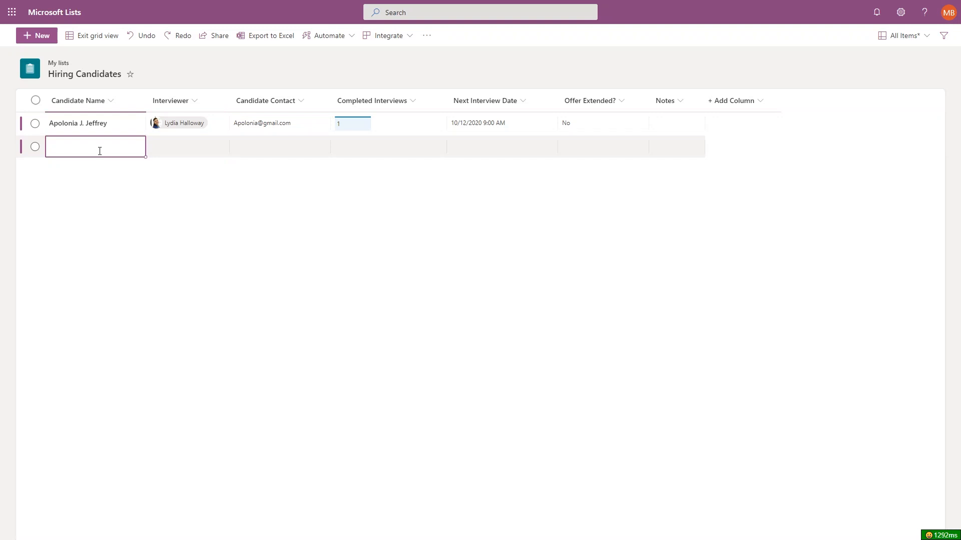
key(ctrl+v)
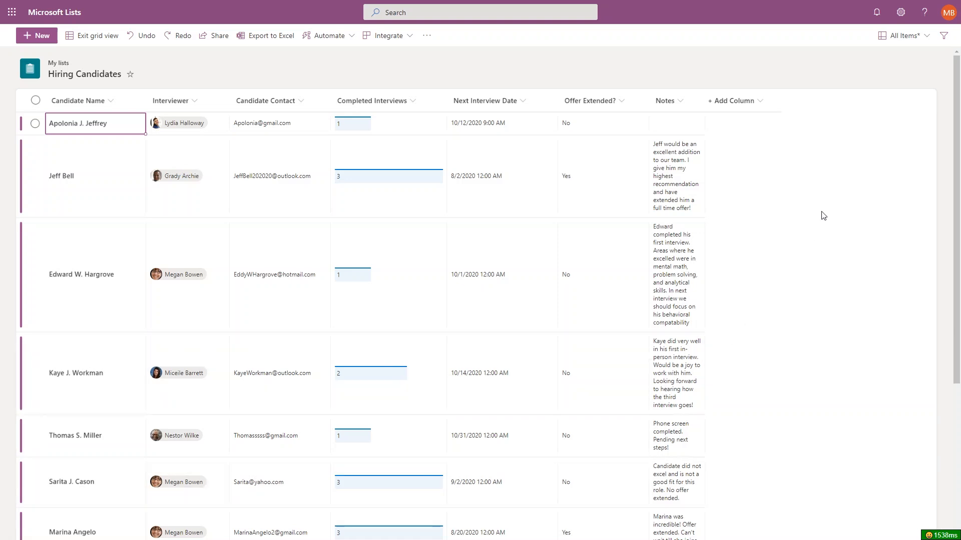
Switch the view to Fixed height rows and widen the Notes column.
click(901, 45)
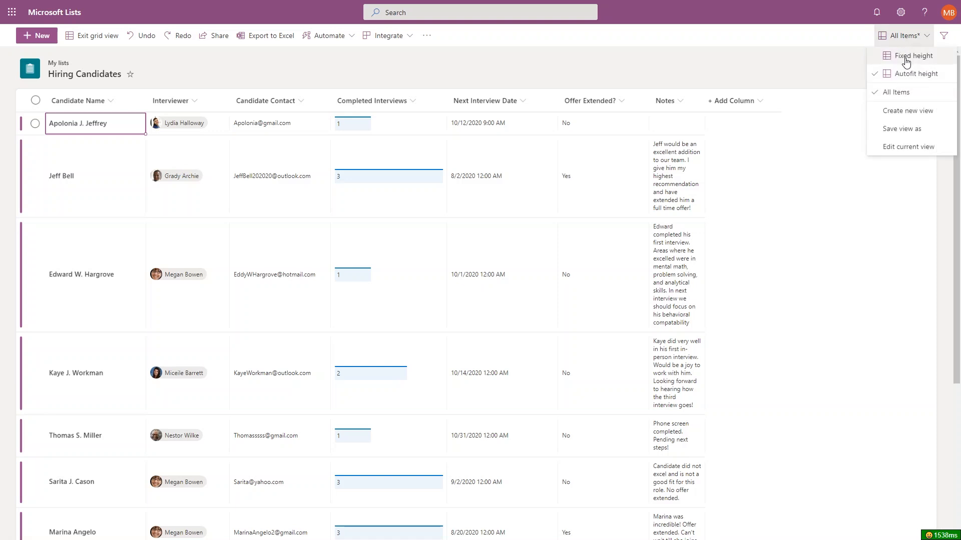
click(906, 57)
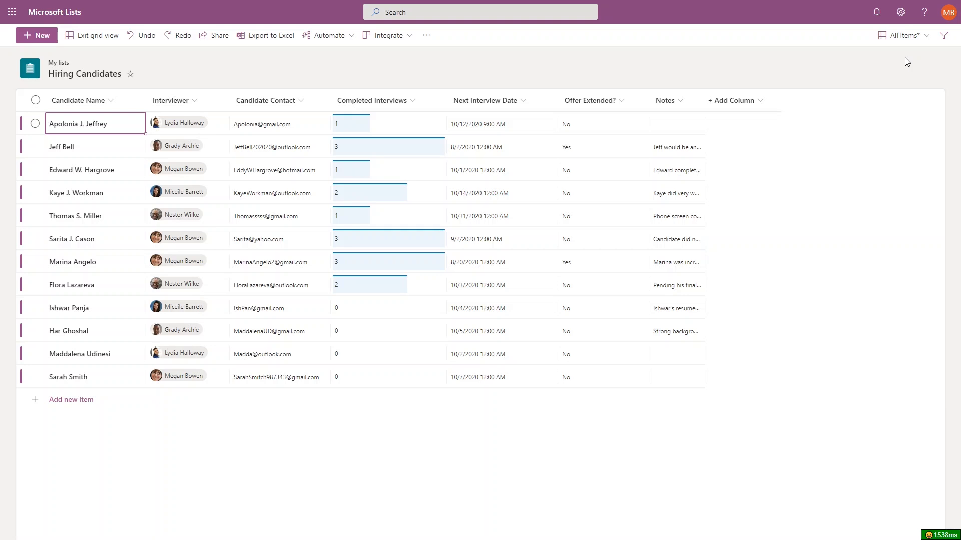
drag(705, 101, 928, 106)
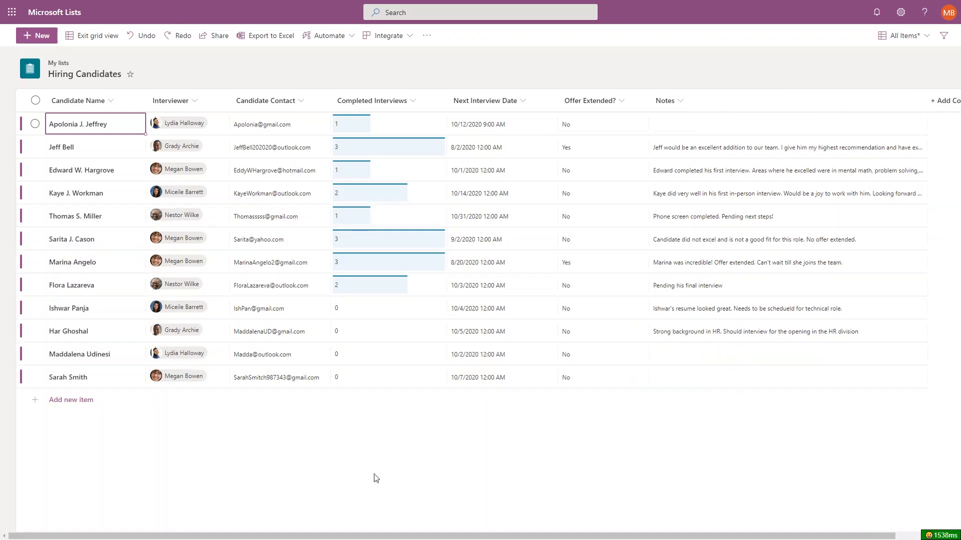
drag(336, 536, 419, 535)
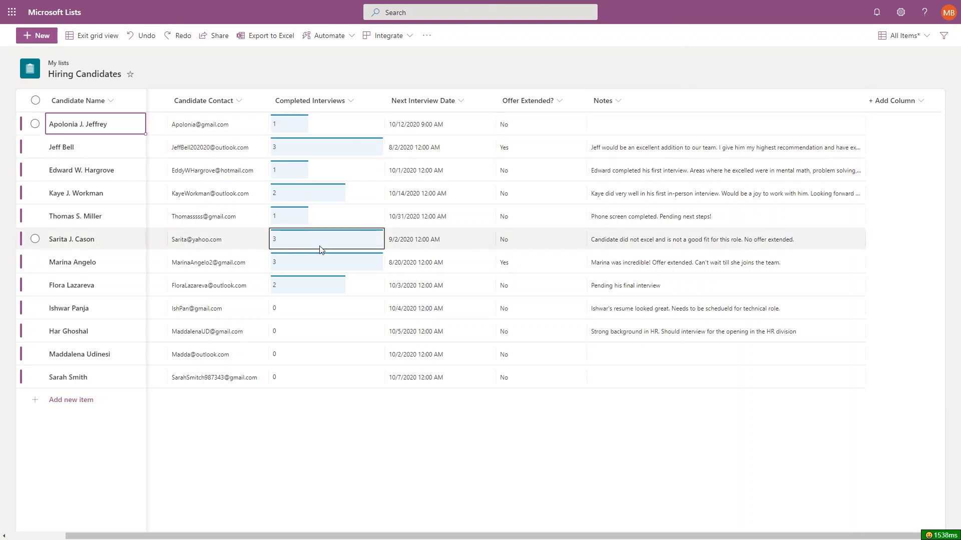
click(670, 193)
click(670, 194)
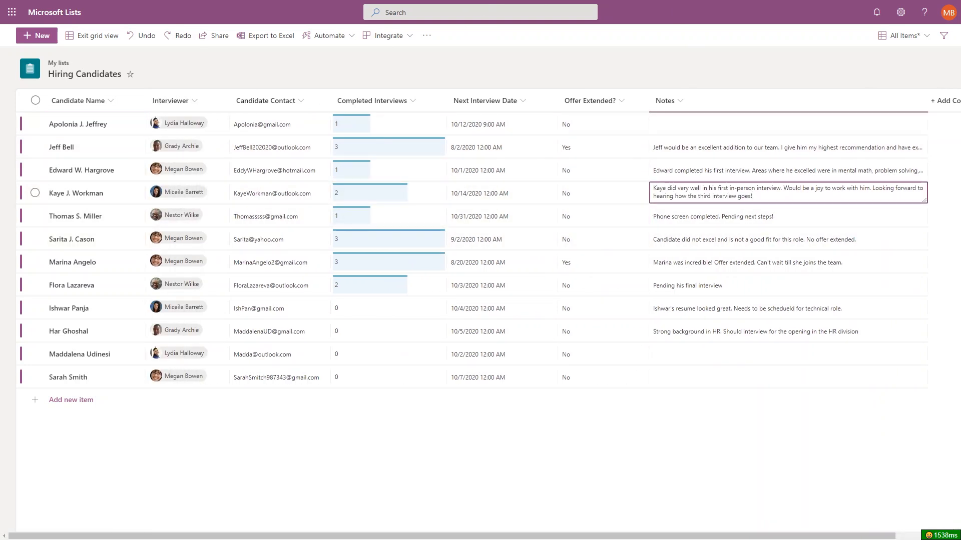
text(Let's get him hired)
triple_click(756, 194)
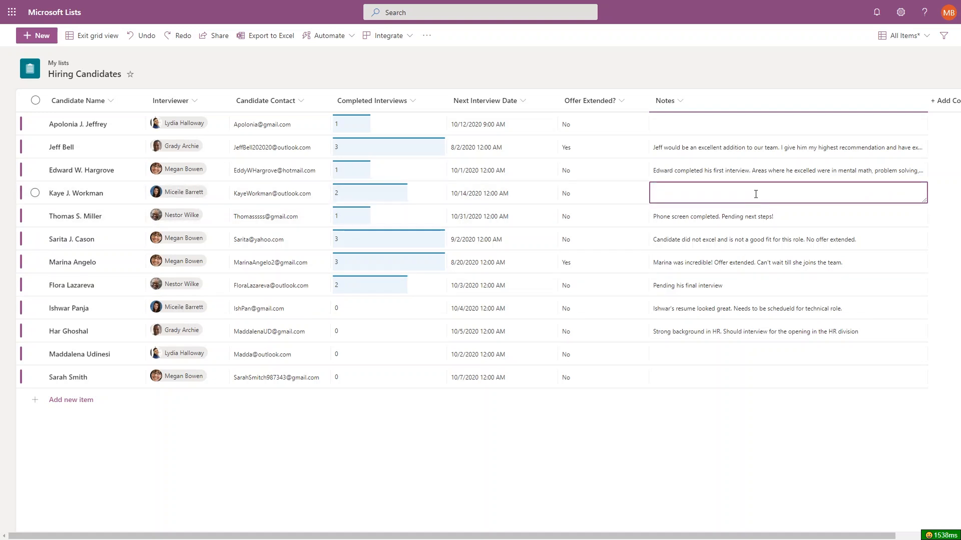
click(734, 216)
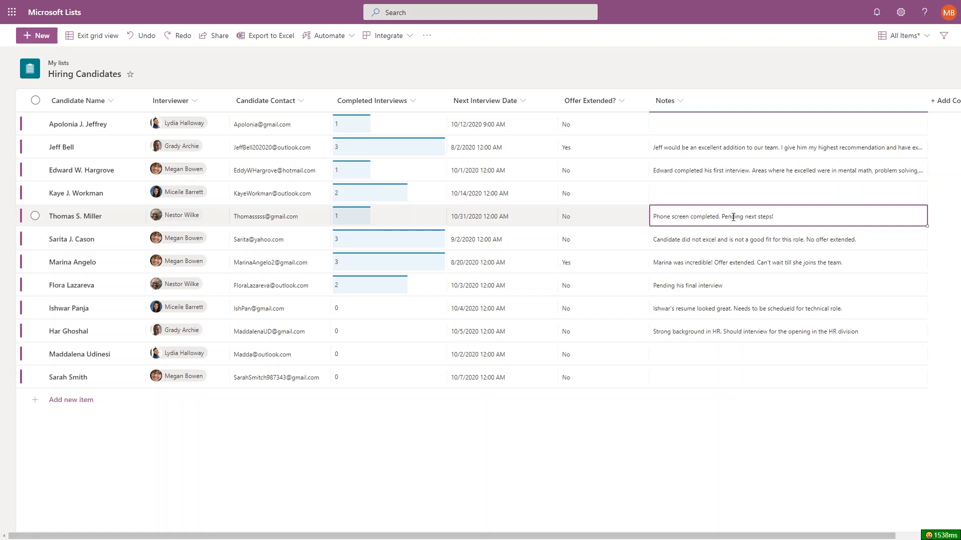
click(134, 37)
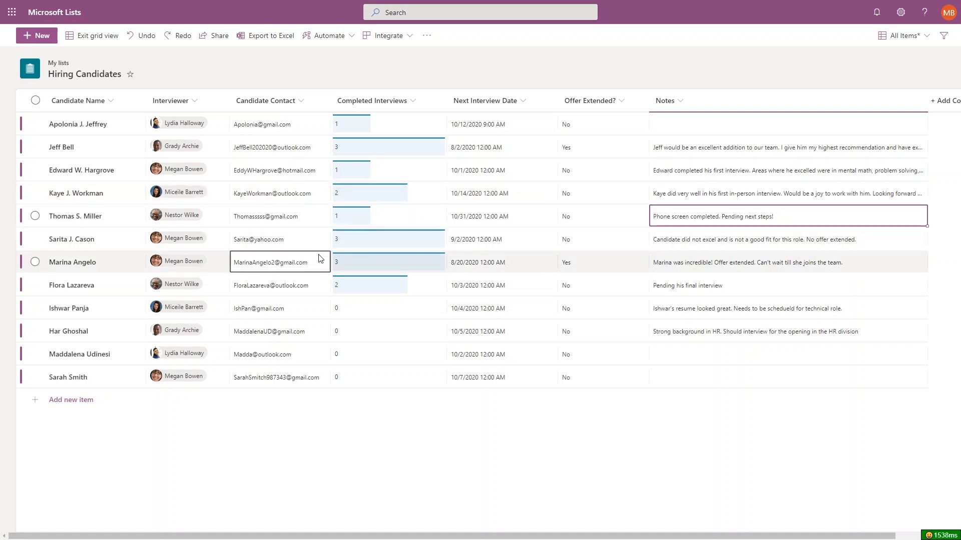
click(356, 242)
click(357, 242)
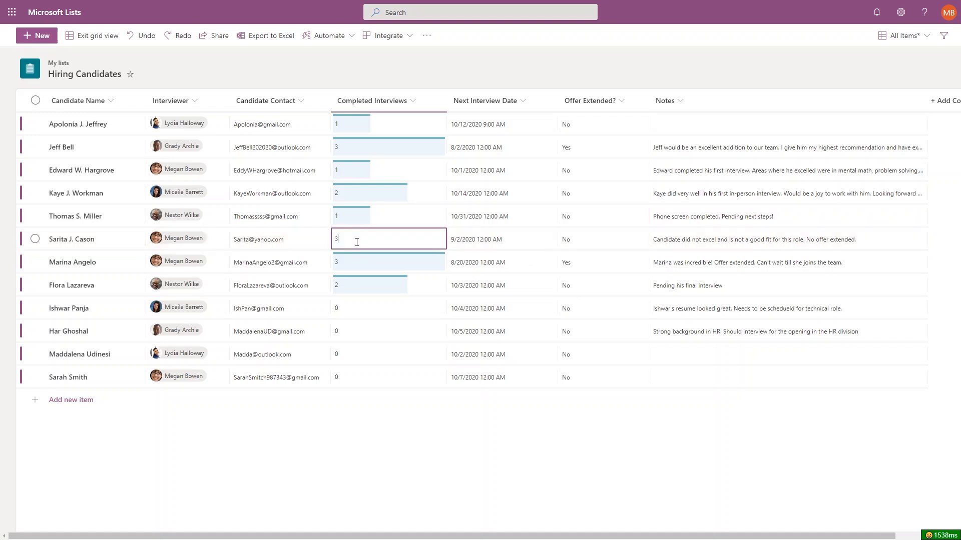
text(2)
click(499, 243)
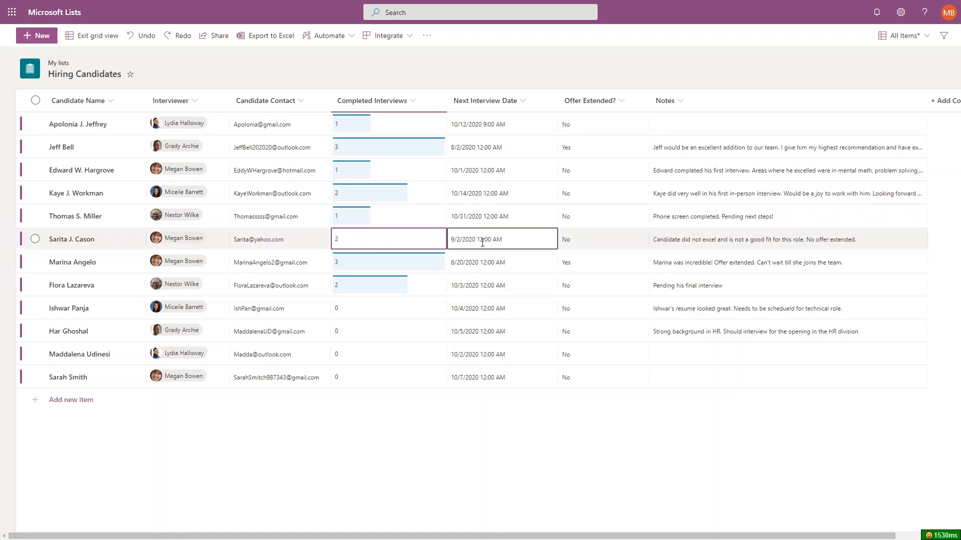
click(499, 243)
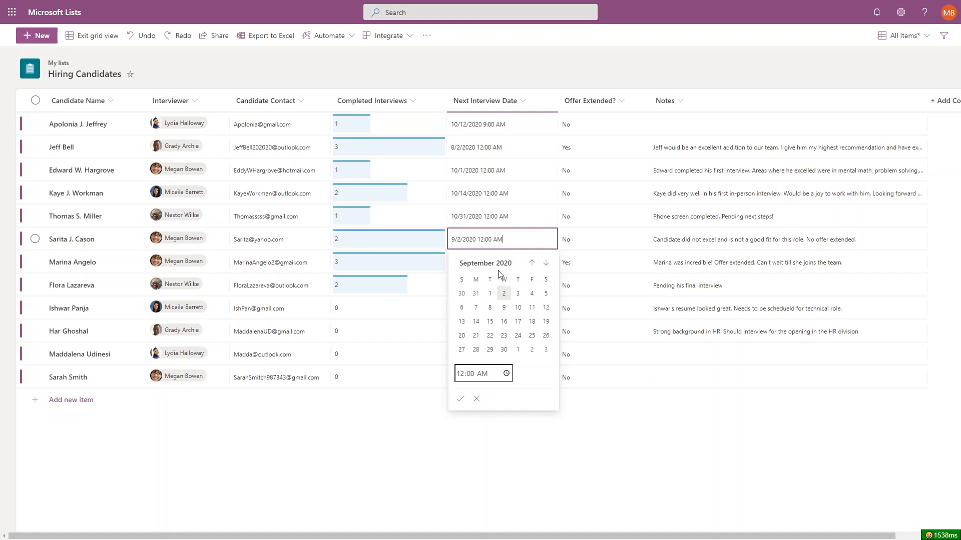
click(490, 336)
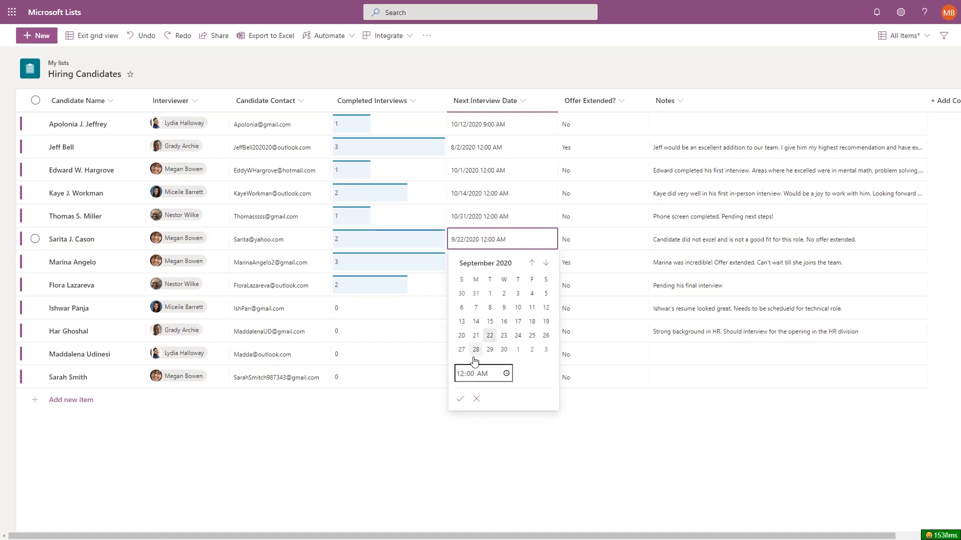
click(461, 400)
click(466, 286)
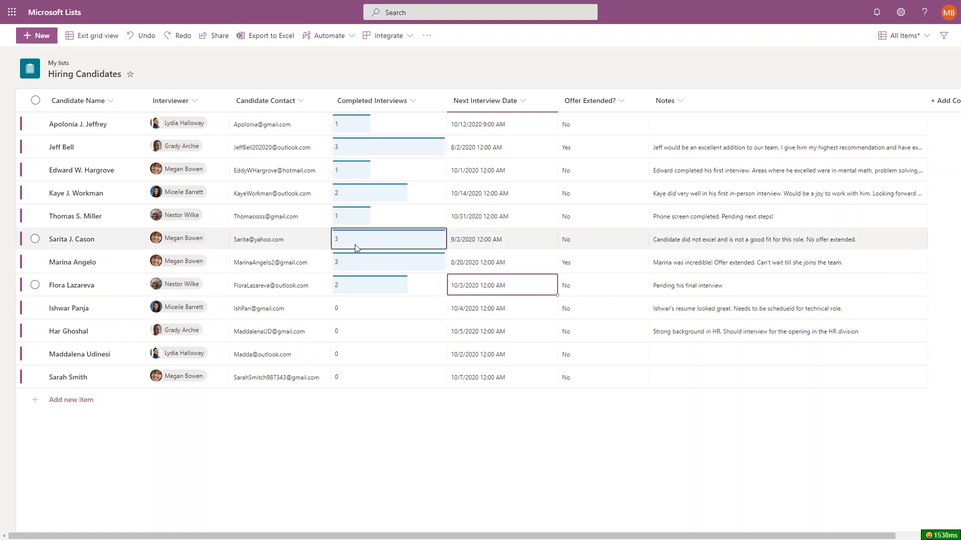
click(360, 262)
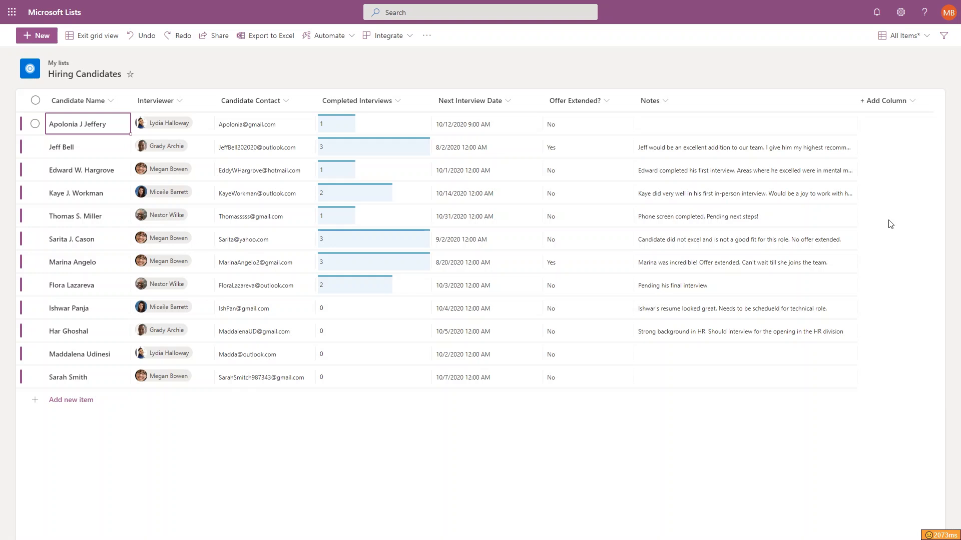
Create a choice column named Status with Pending Interview as its first choice.
click(893, 111)
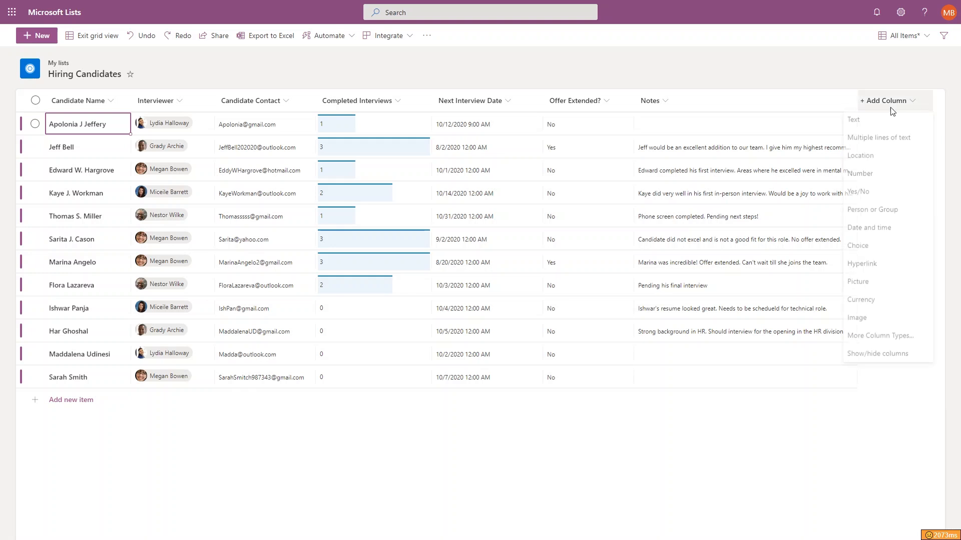
click(876, 246)
text(Status)
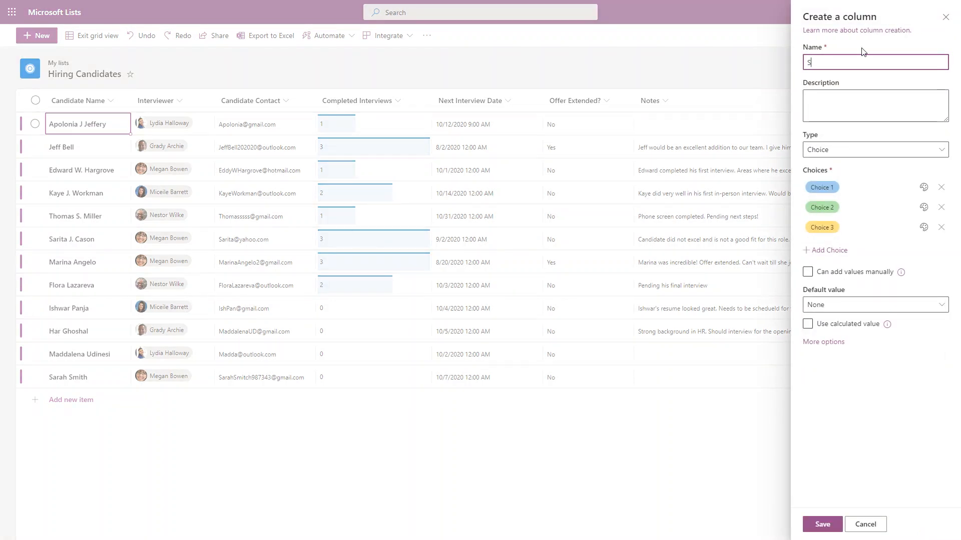
click(855, 100)
right_click(838, 146)
click(836, 188)
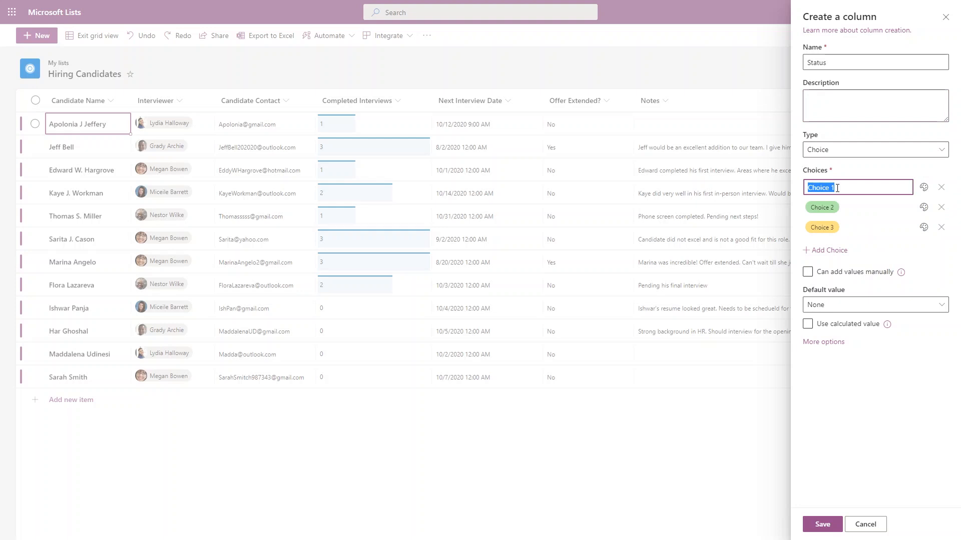
text(Pending Interview)
Add the choices Interview Scheduled, Pending Feedback, No Offer and Offer Extended.
click(839, 210)
text(In)
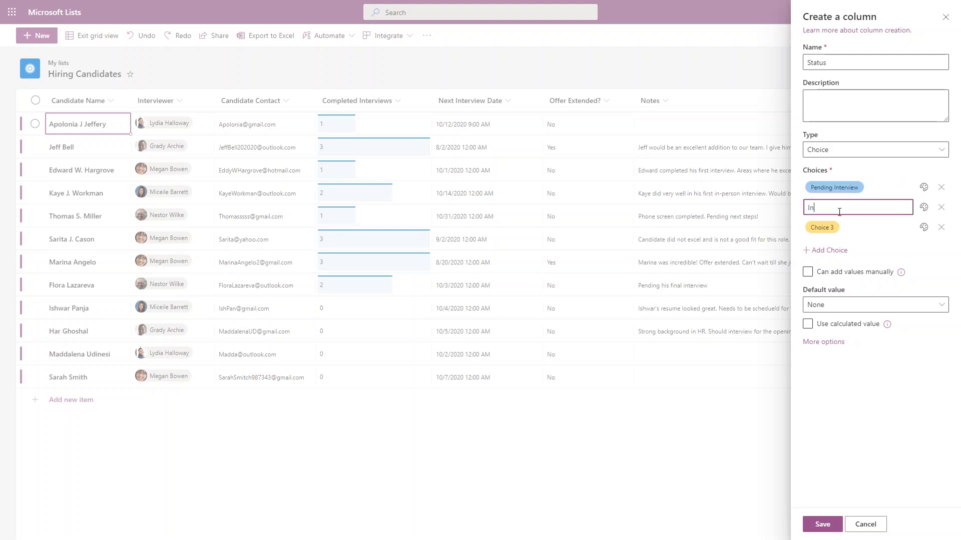
text(terview Scheduled)
click(831, 226)
text(Fendi)
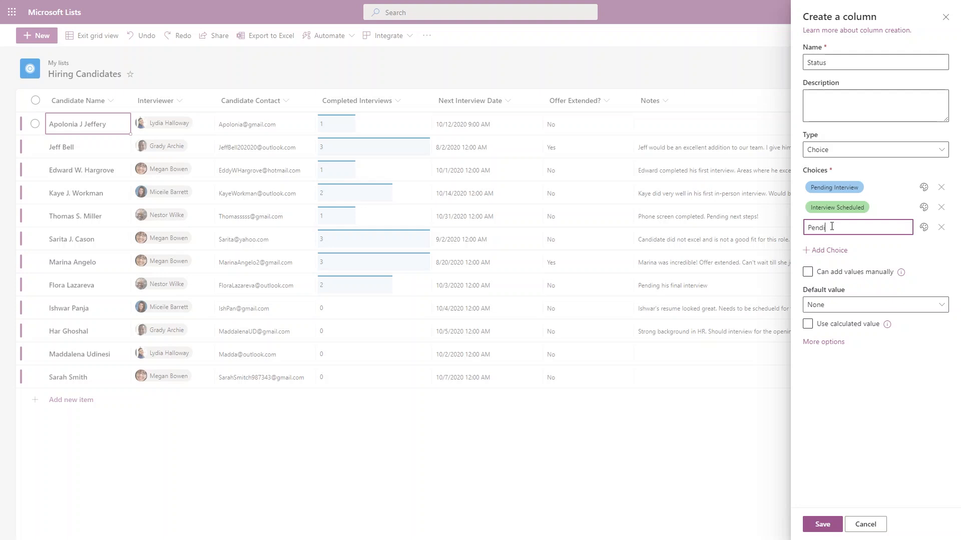
text(ng Feedback)
click(834, 250)
click(835, 249)
text(N)
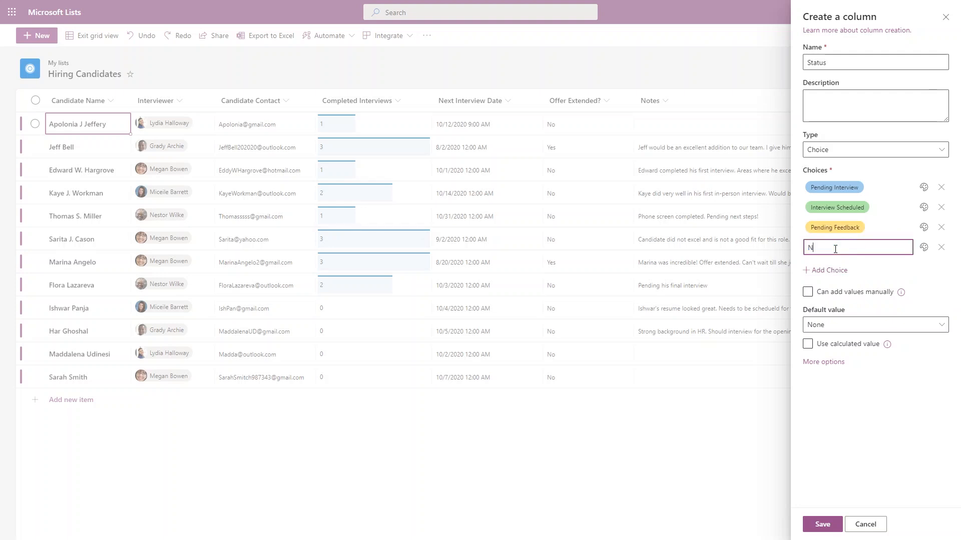
text(o Offer)
click(839, 271)
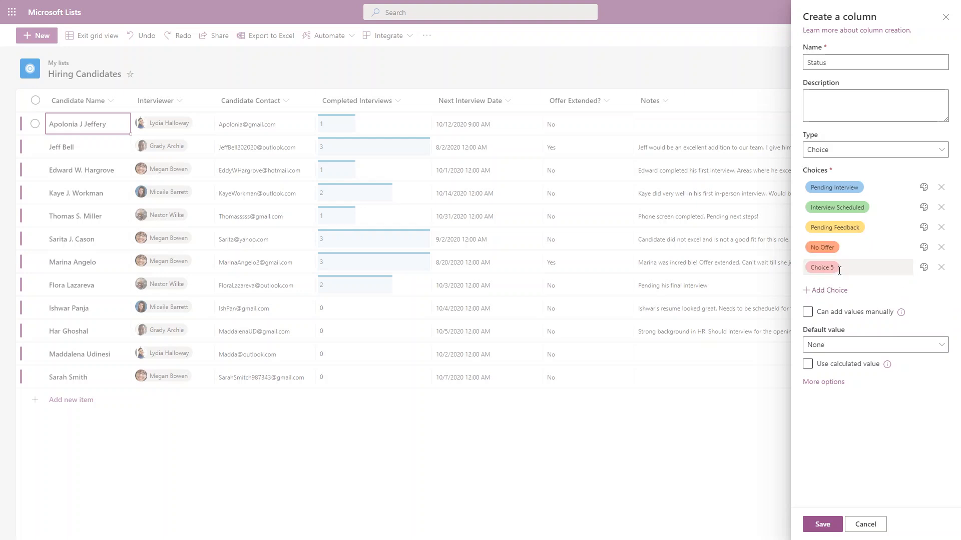
click(839, 270)
text(Offer)
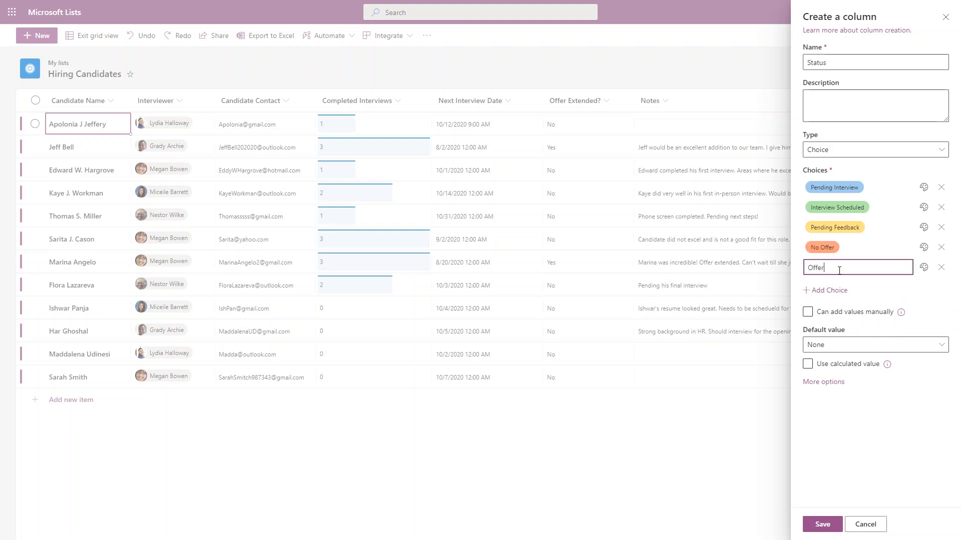
text( Extended)
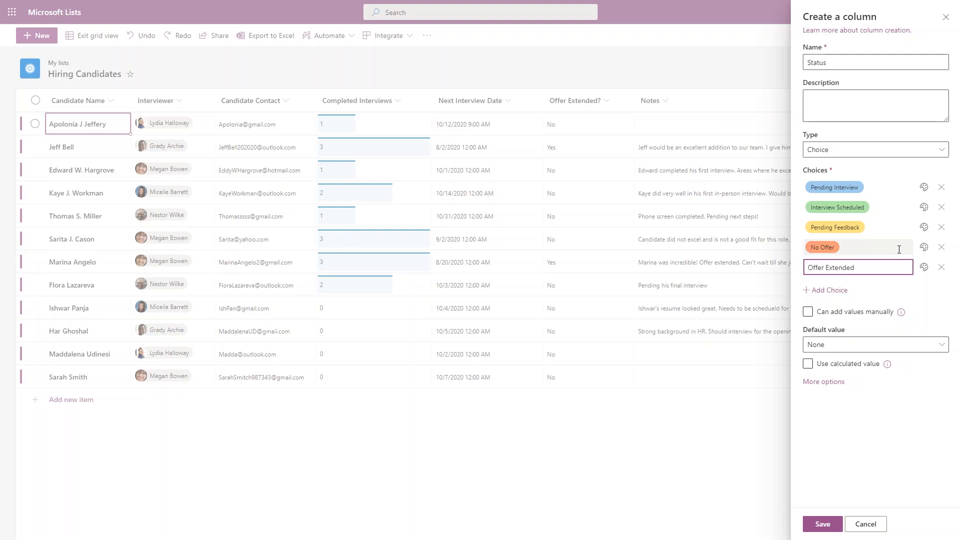
Colour No Offer pale red and Offer Extended orange, then save the column.
click(923, 248)
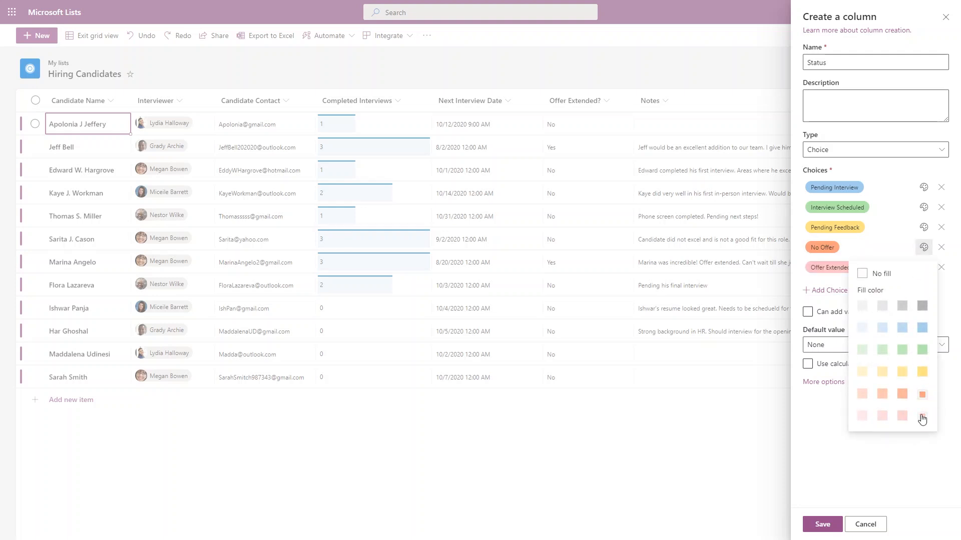
click(922, 415)
click(924, 268)
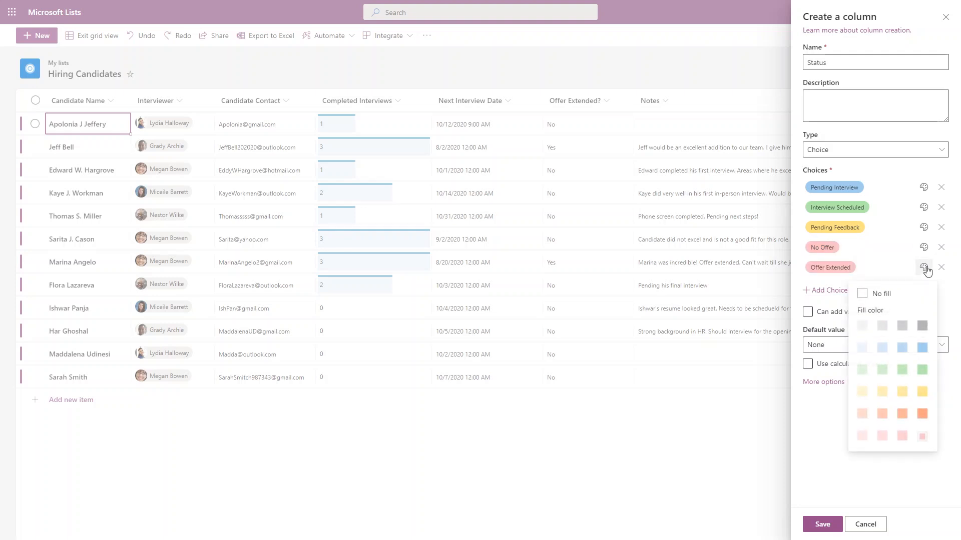
click(923, 415)
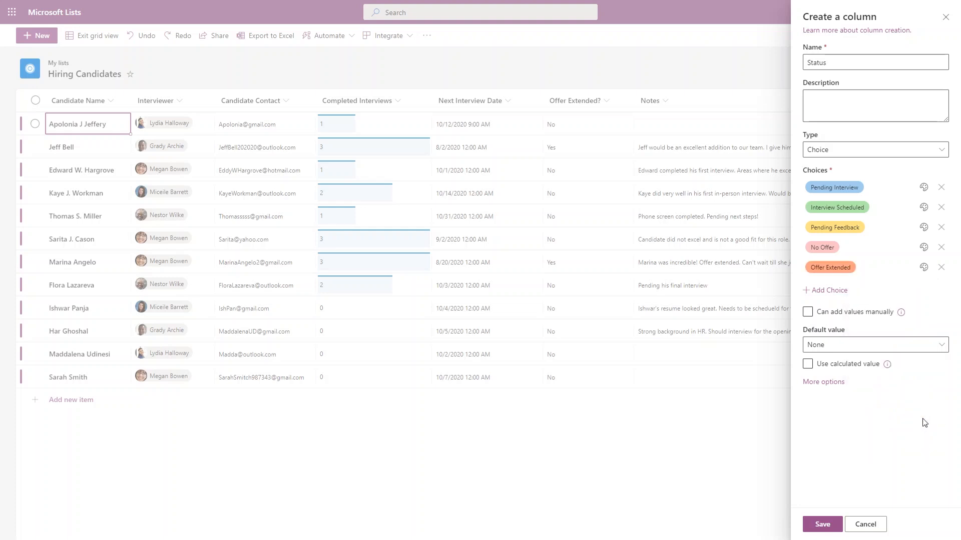
click(819, 524)
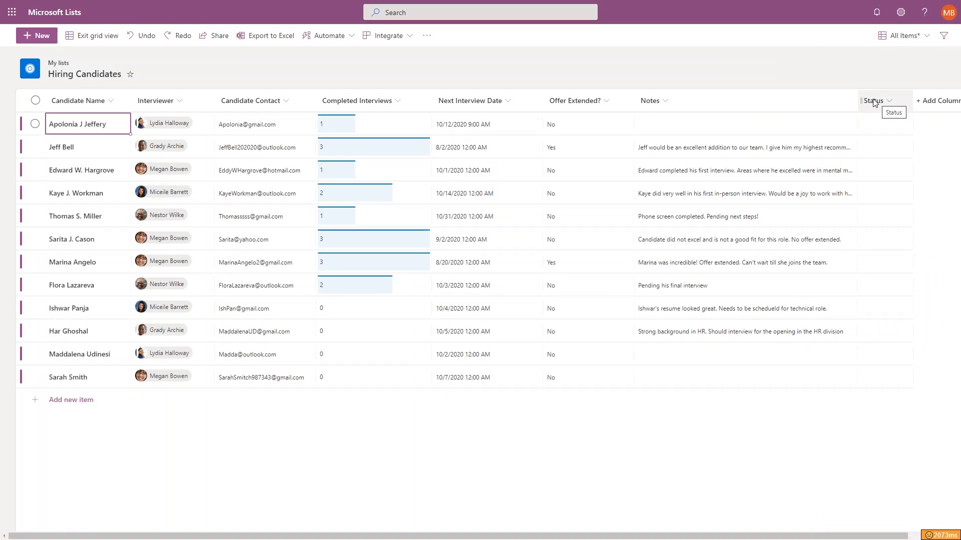
Move Status after Candidate Name, reopen grid view with fixed-height rows, and select the first Status cell.
drag(874, 102, 134, 100)
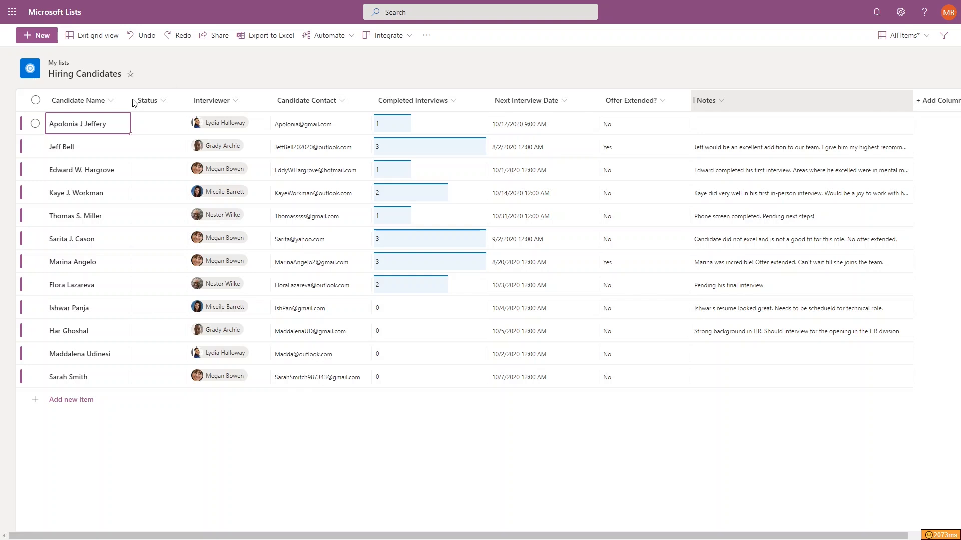
key(F5)
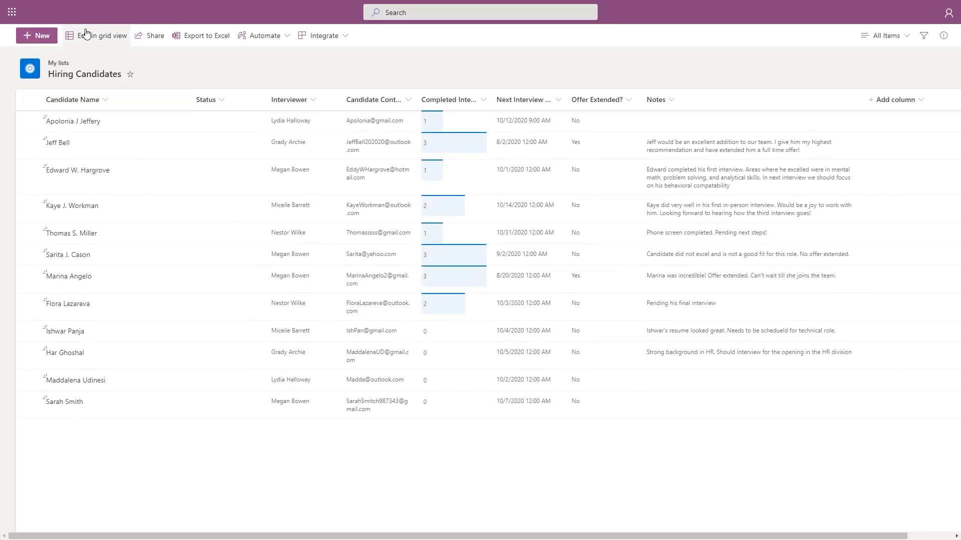
click(86, 34)
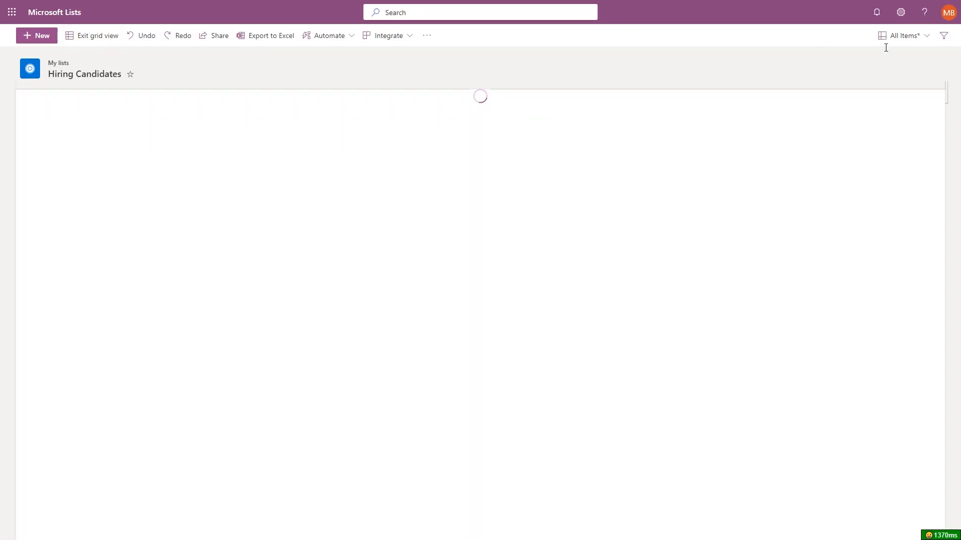
click(903, 44)
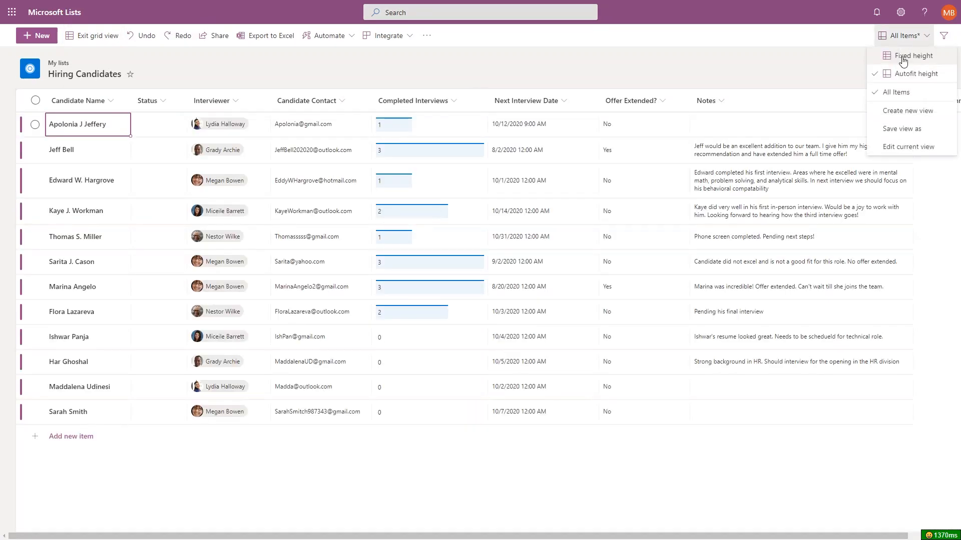
click(904, 59)
click(181, 129)
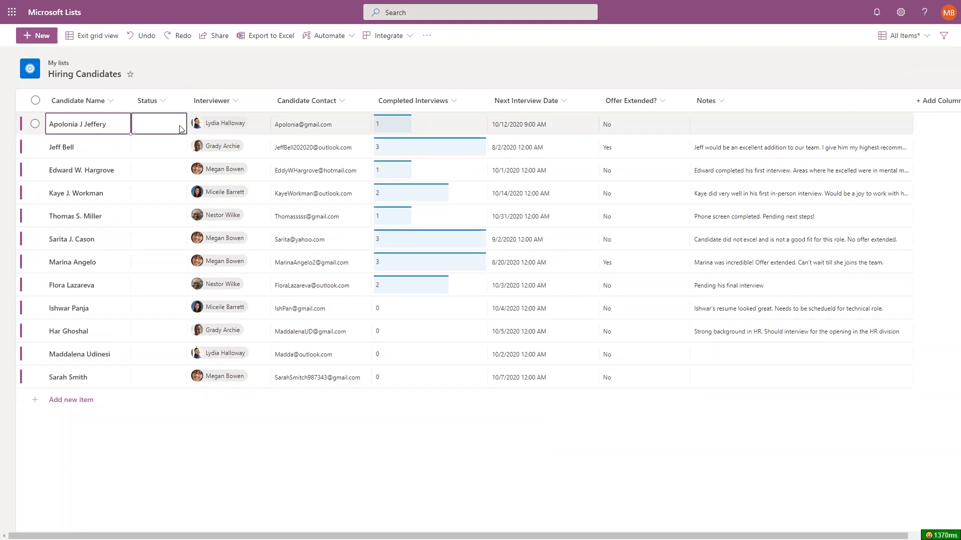
Set the first two candidates to Interview Scheduled and Offer Extended, and clear the third's status.
click(180, 128)
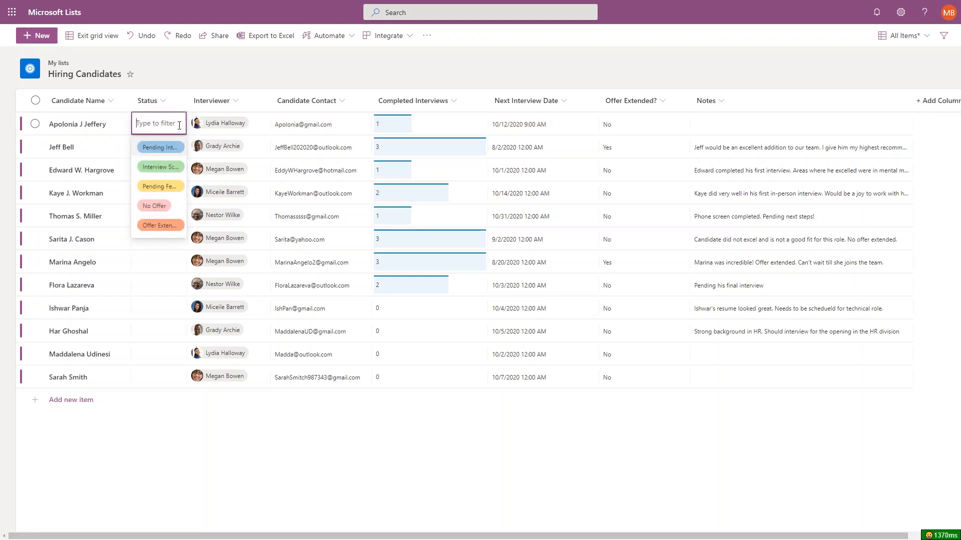
click(171, 167)
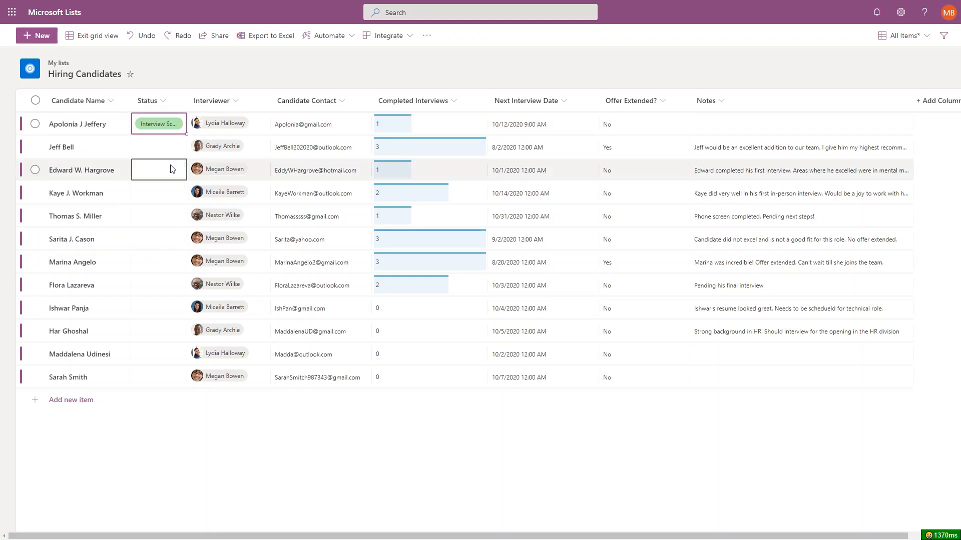
click(176, 141)
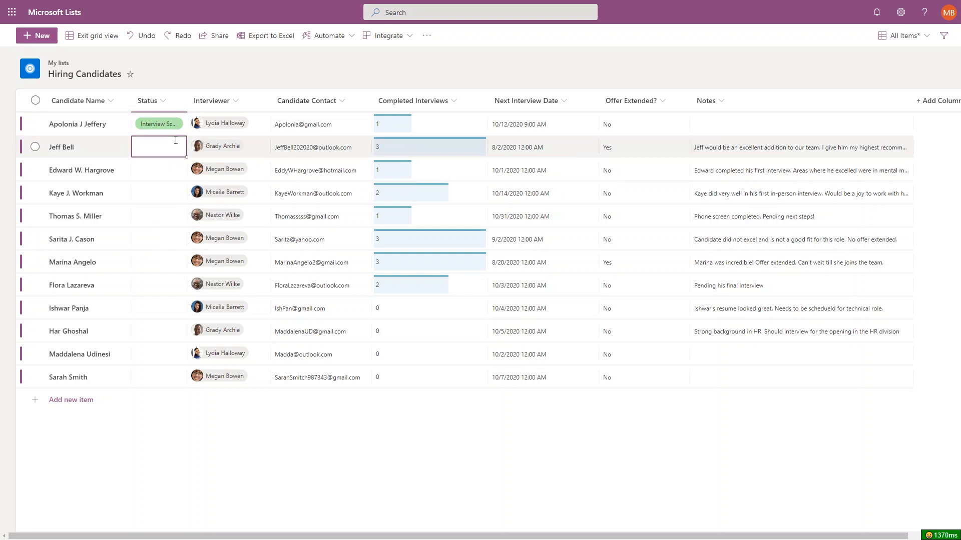
click(175, 141)
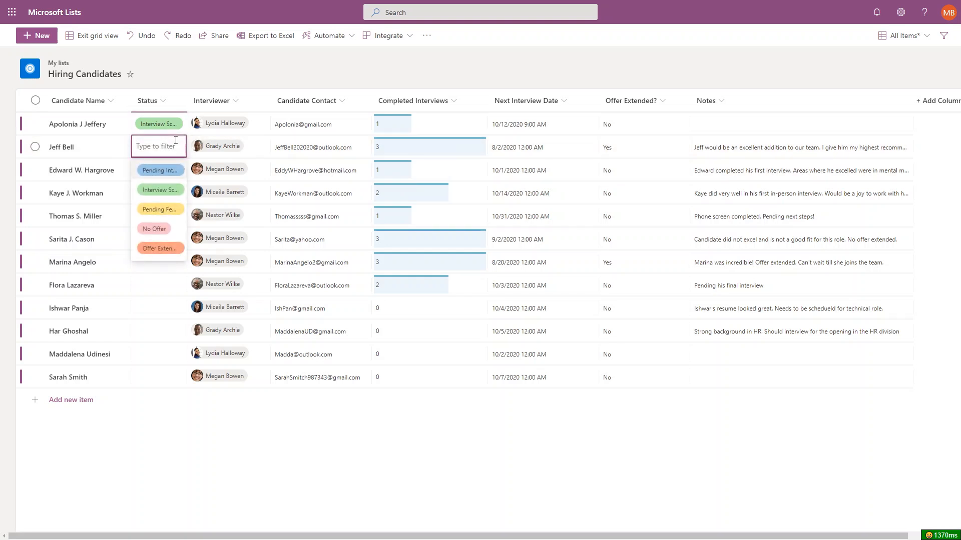
click(160, 248)
click(165, 176)
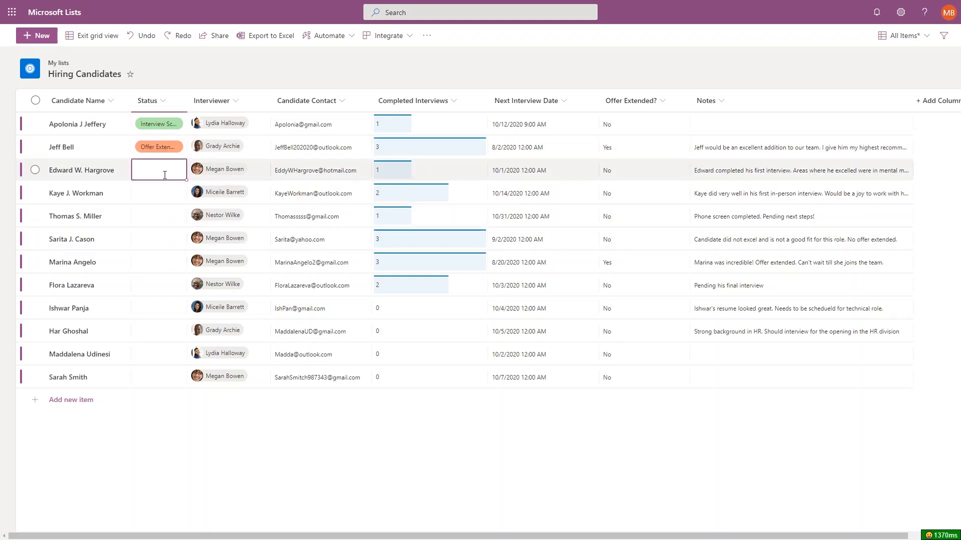
click(165, 175)
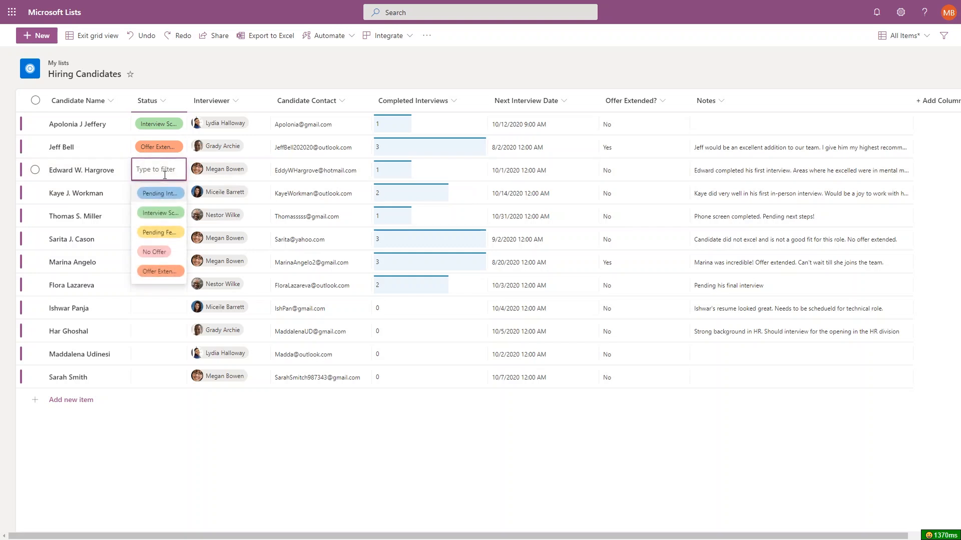
text(p)
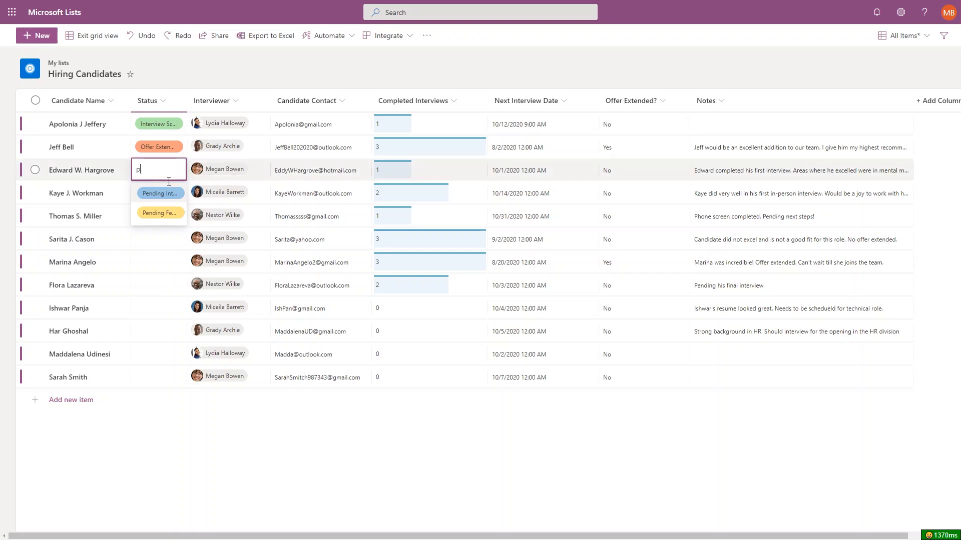
click(170, 213)
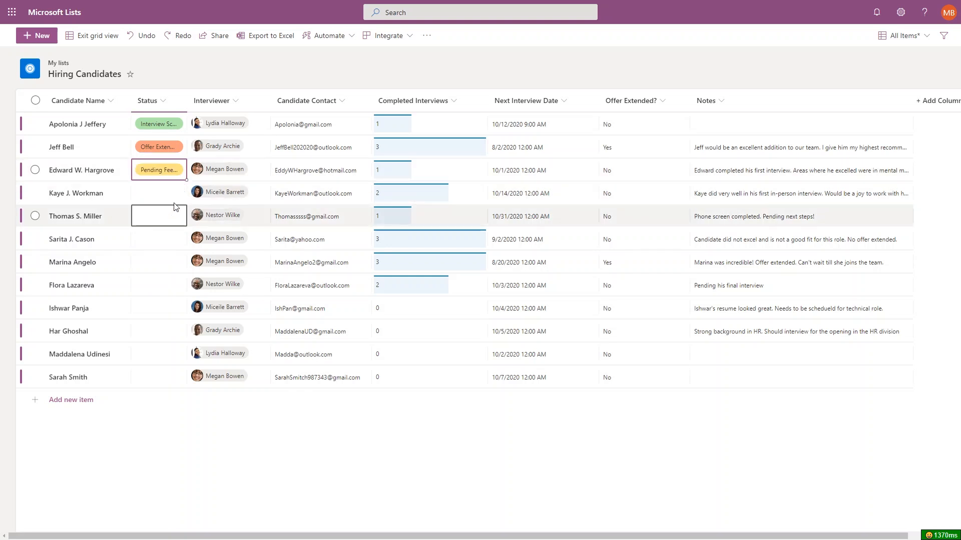
click(172, 173)
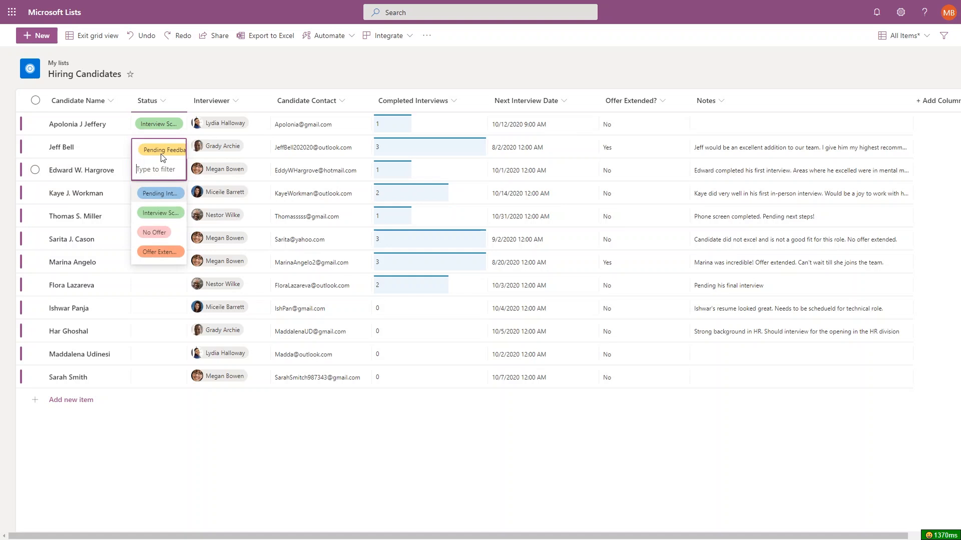
click(161, 156)
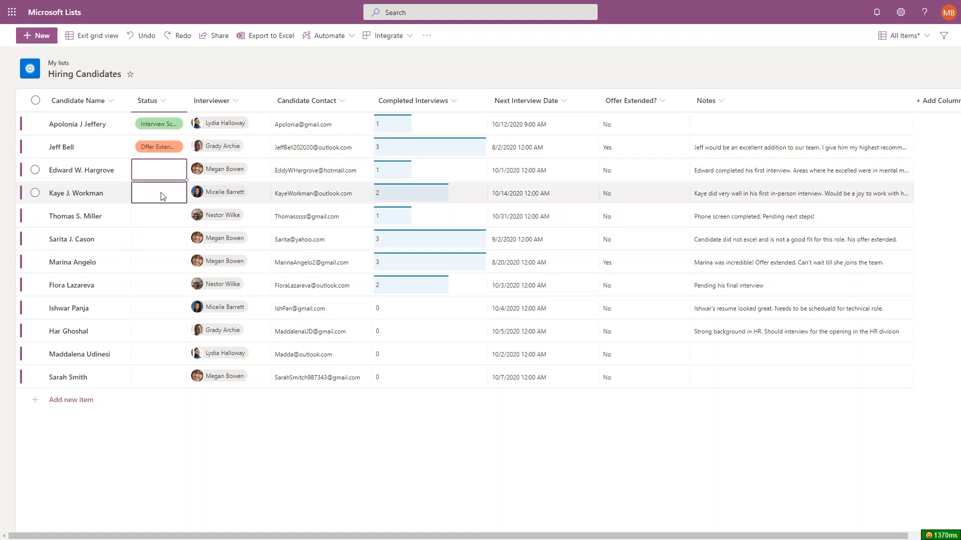
Widen the Status column, reset the first to Interview Scheduled, and fill Offer Extended down.
drag(186, 104, 254, 107)
click(205, 128)
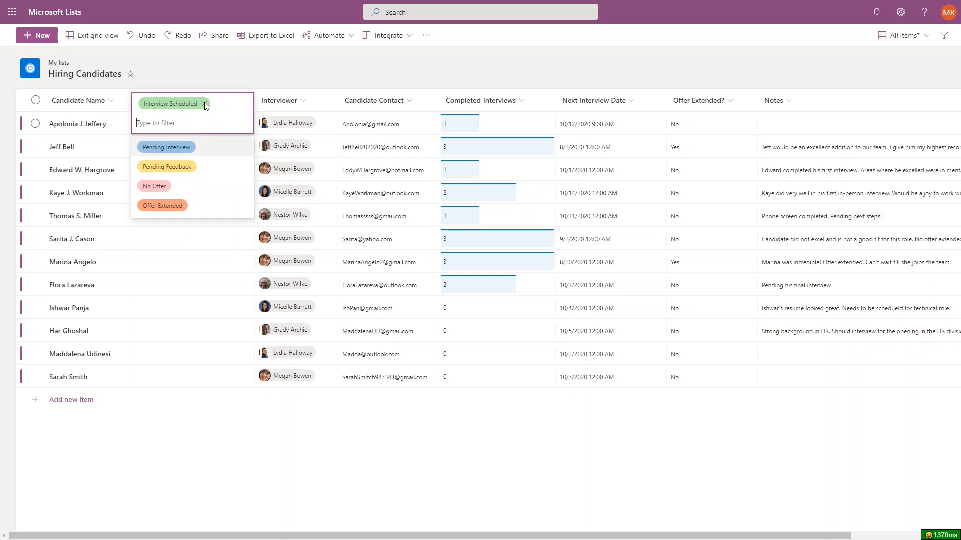
click(204, 103)
click(202, 125)
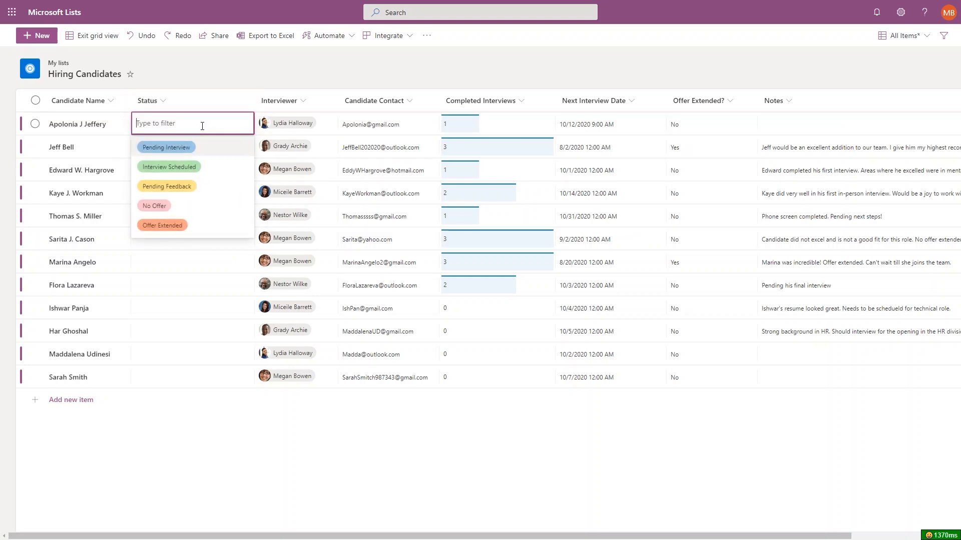
click(206, 167)
click(226, 145)
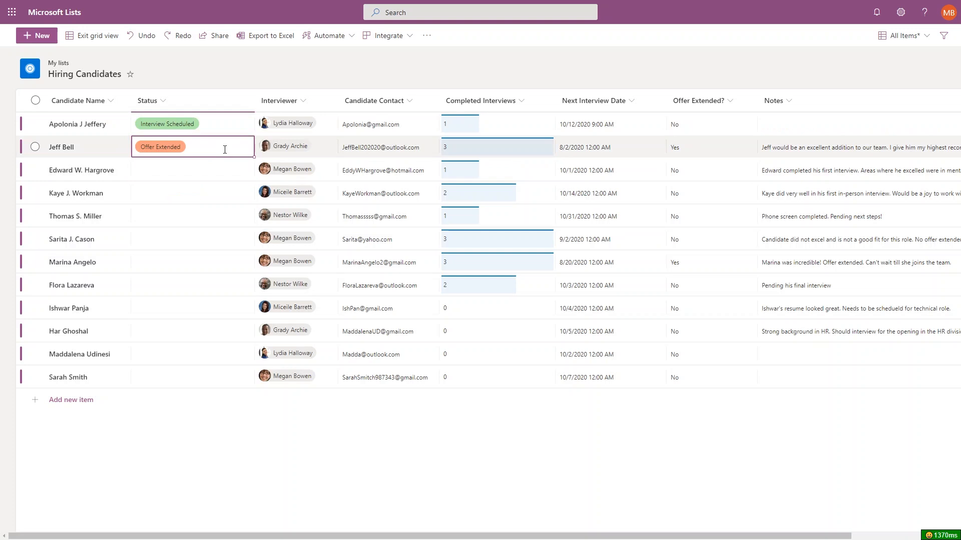
drag(253, 156, 250, 257)
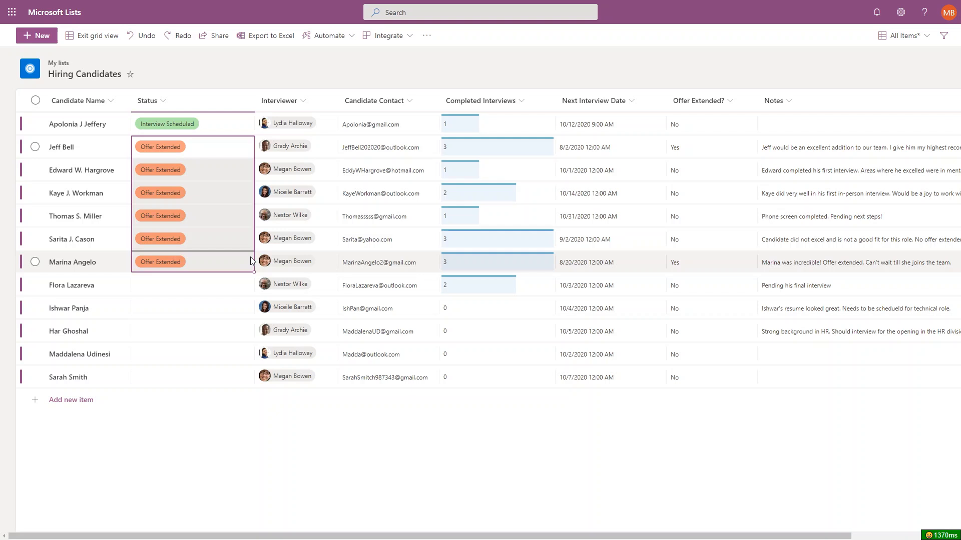
Undo the Offer Extended fill-down and set the third candidate to Pending Interview.
click(142, 36)
click(191, 174)
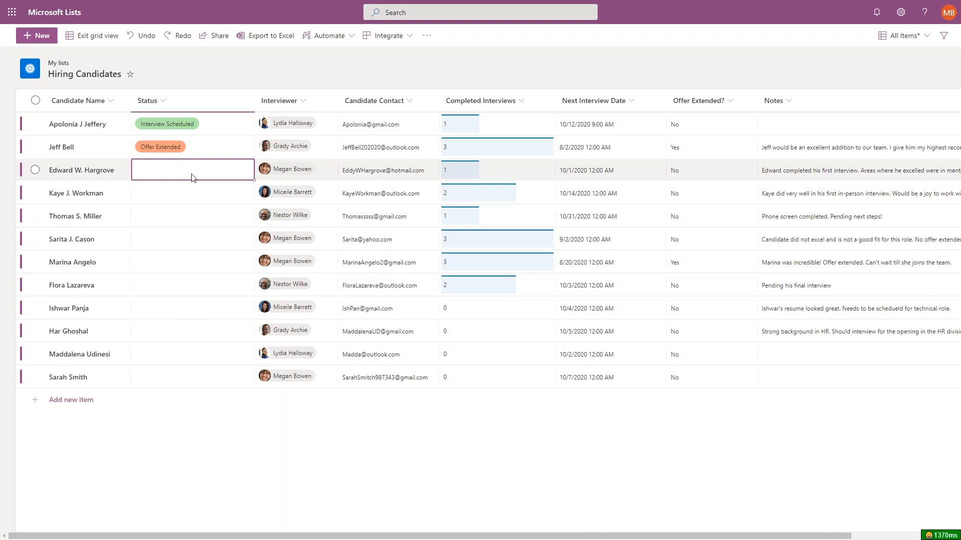
click(192, 174)
click(193, 191)
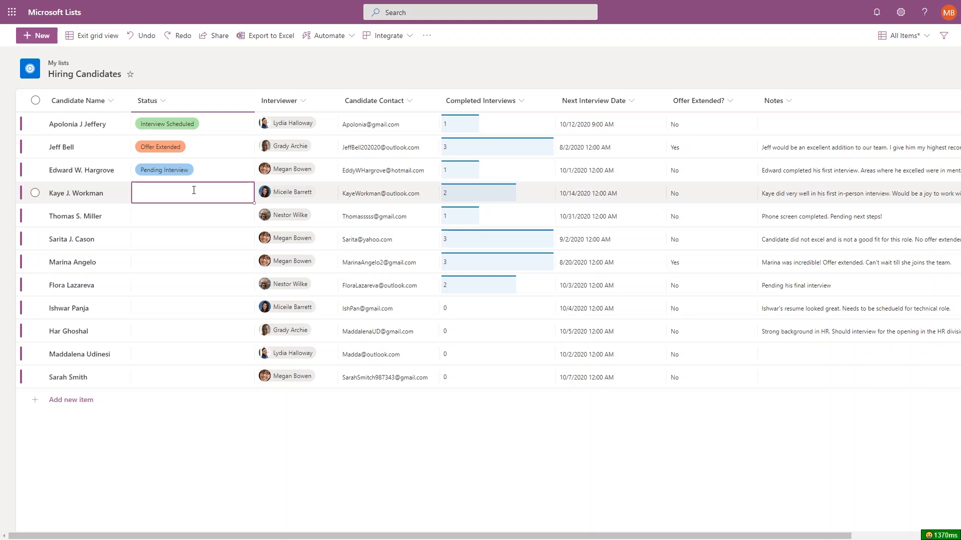
click(345, 192)
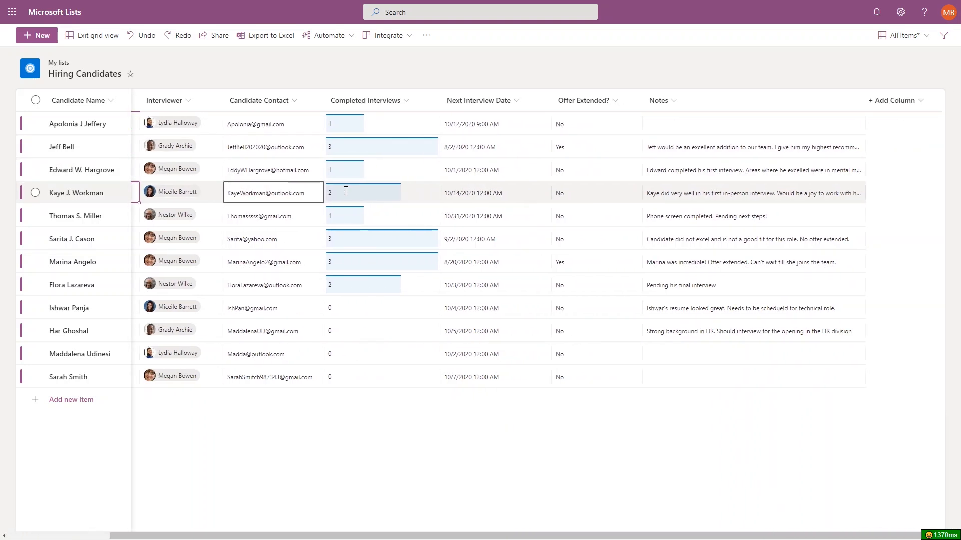
Add an Image column named Candidate Headshot and save it.
click(347, 193)
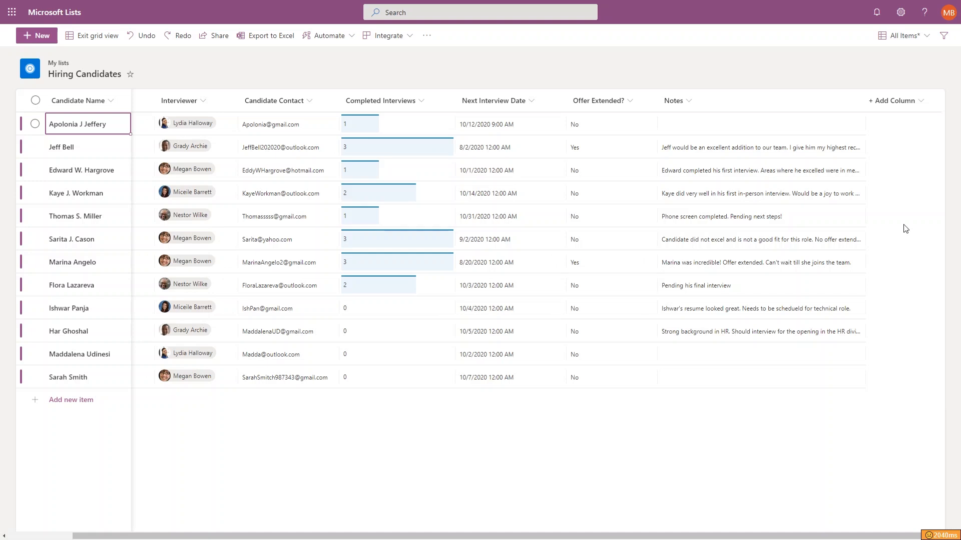
click(902, 105)
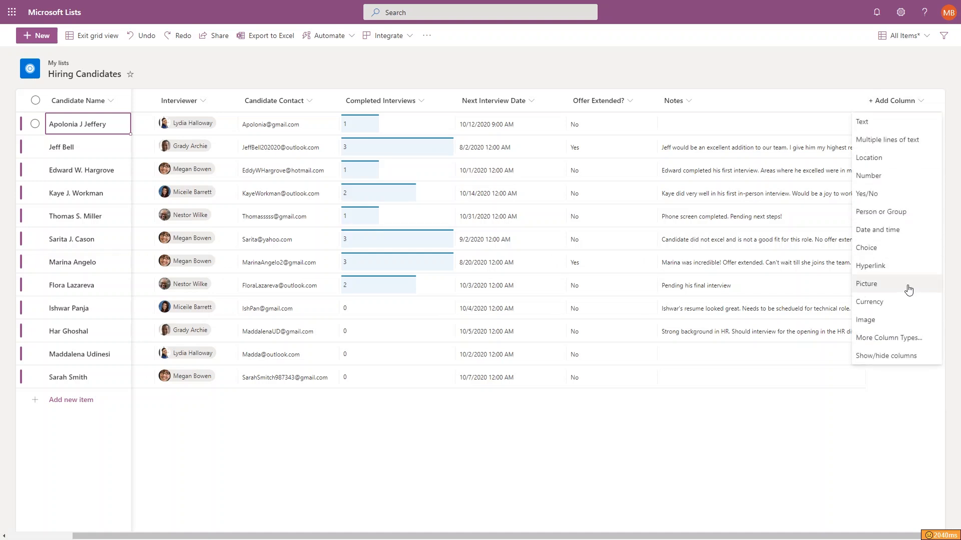
click(901, 320)
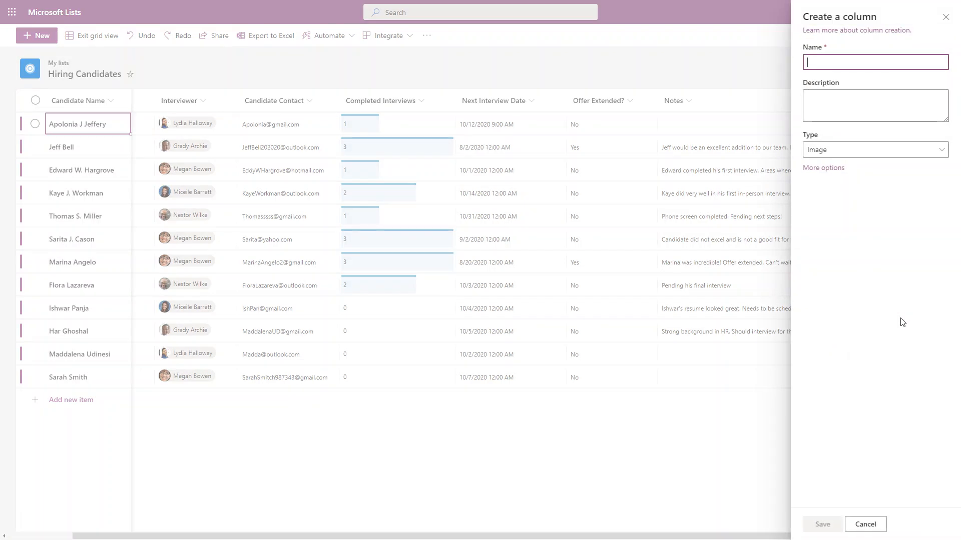
text(Candidate Headshot)
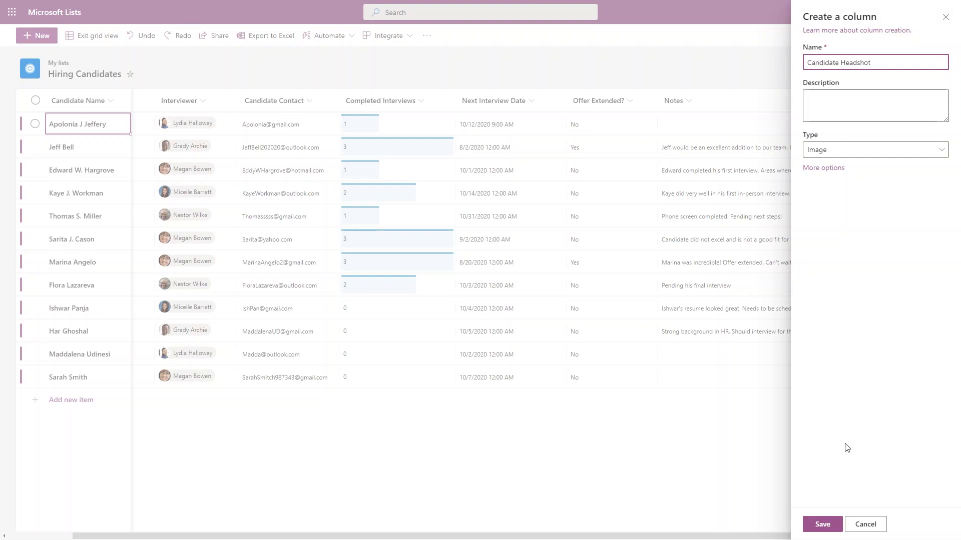
click(823, 525)
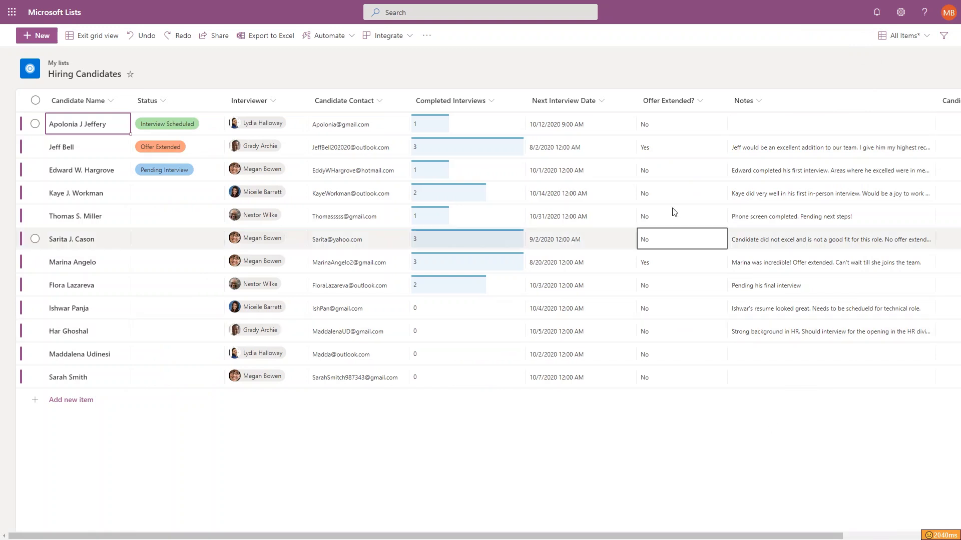
Drag the Candidate Headshot column to sit right after Candidate Name, then select the first row.
scroll(667, 240, right, 3)
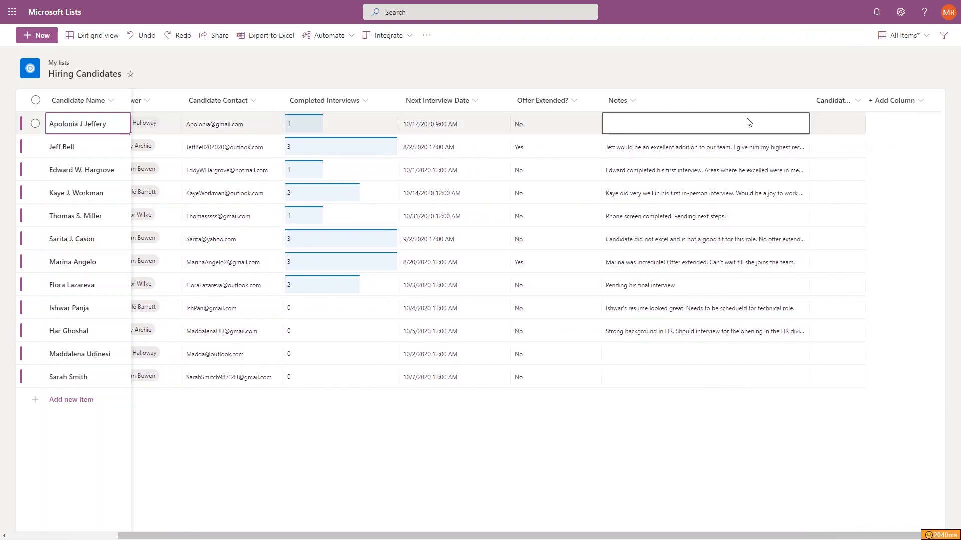
drag(810, 106, 126, 103)
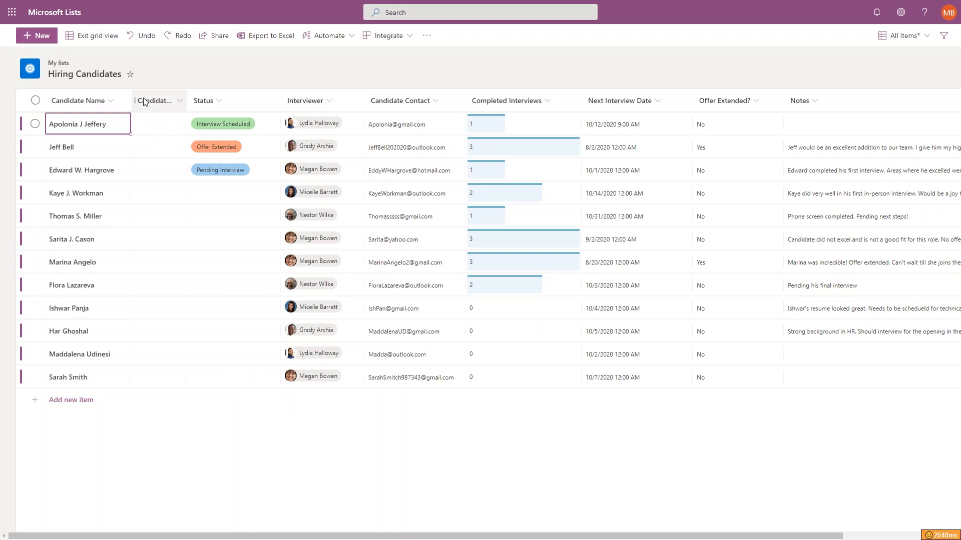
click(36, 125)
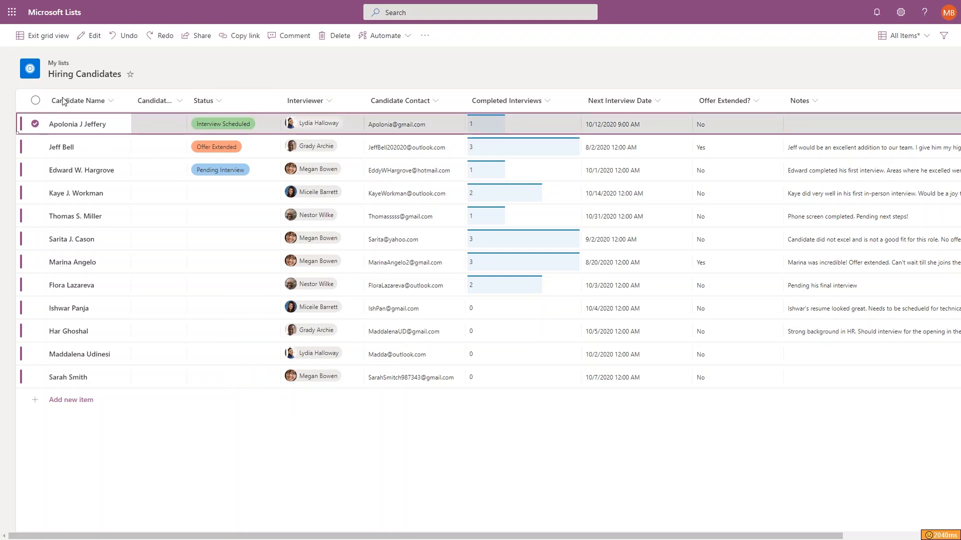
Open the first candidate's item form, then cancel out of it without saving.
click(86, 36)
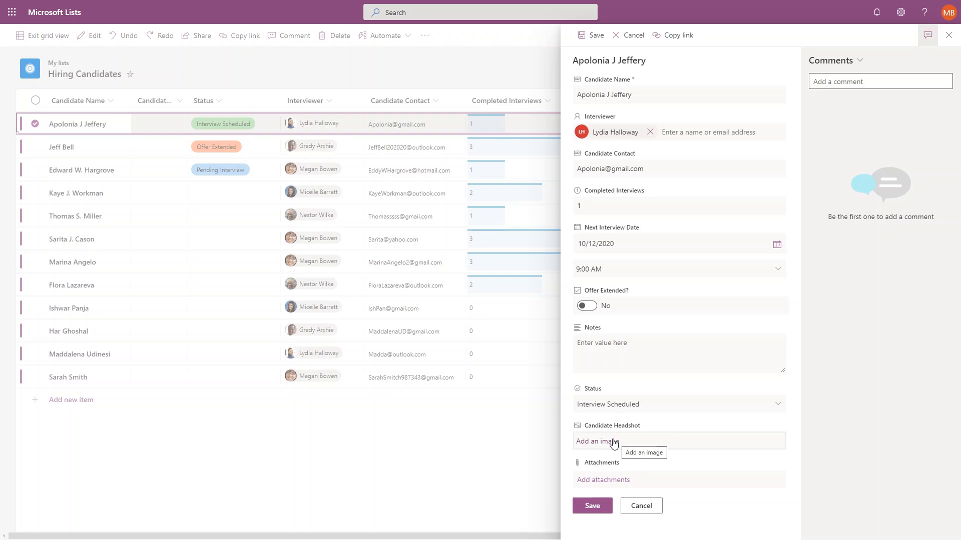
click(643, 506)
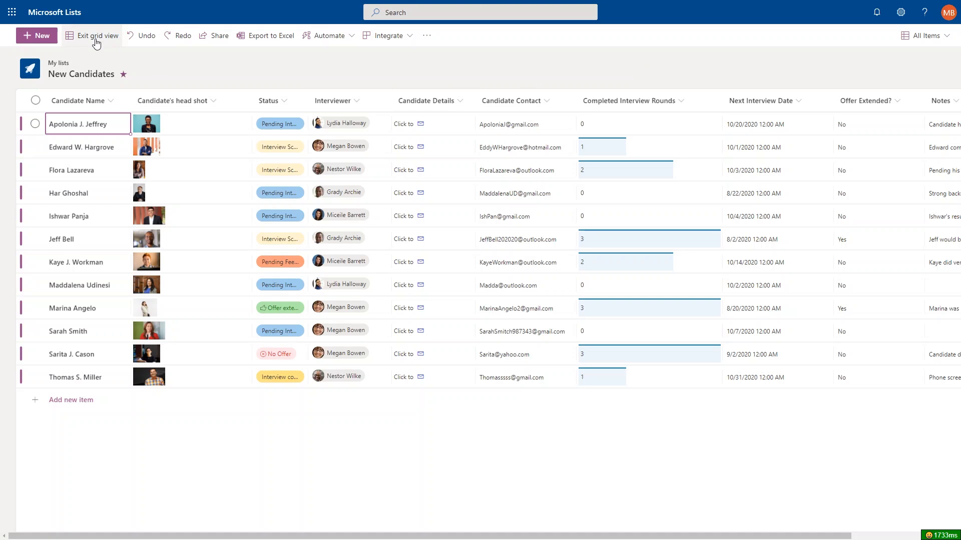
Exit grid view so New Candidates shows in its standard view with the filter options.
click(97, 44)
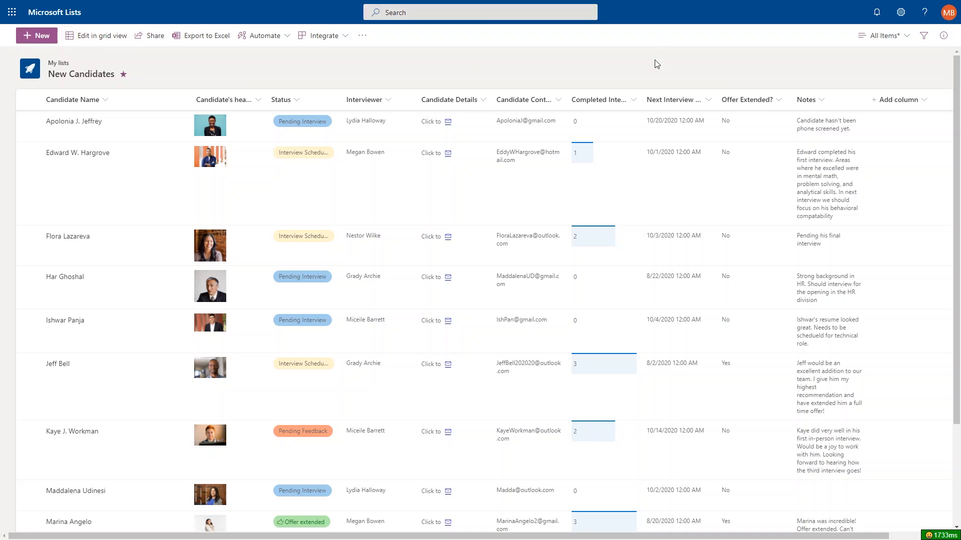
click(917, 40)
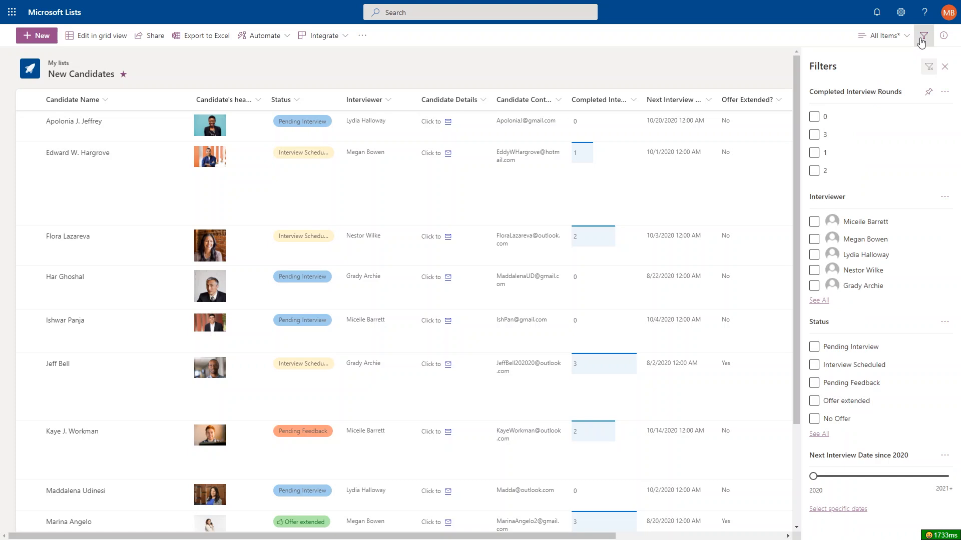
Filter Completed Interview Rounds to values 0, 1 and 2, then close the Filters pane.
click(814, 116)
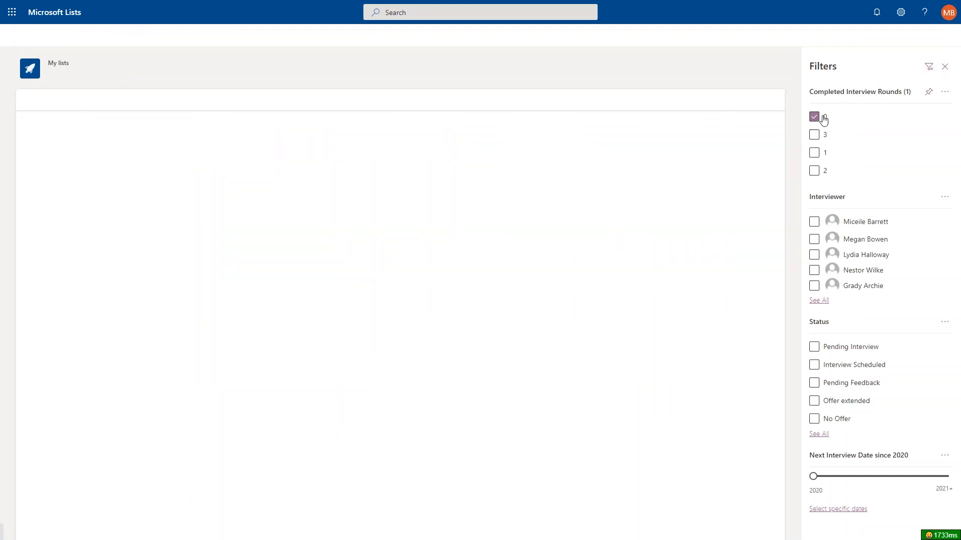
click(814, 152)
click(814, 170)
click(923, 36)
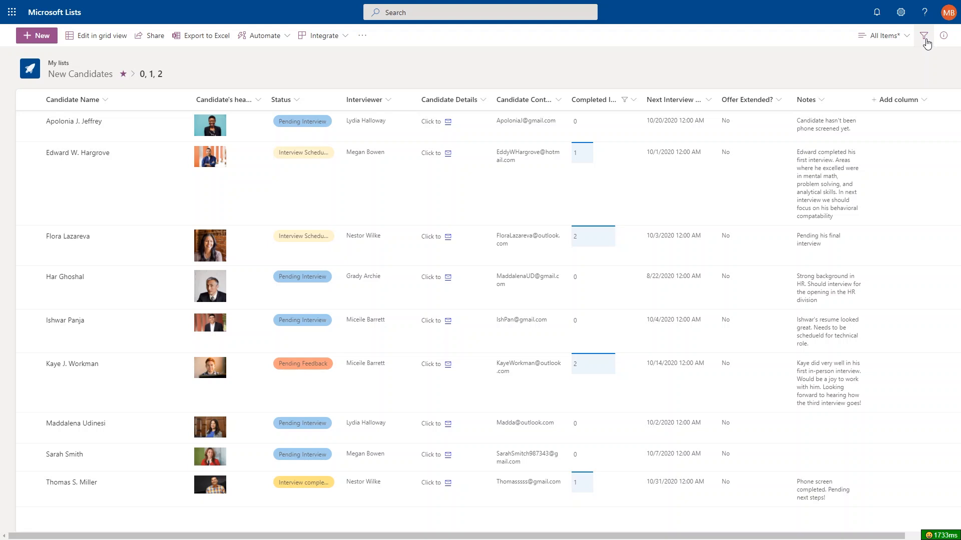
click(363, 99)
Group the candidates by Interviewer and collapse the second, third and fourth groups.
click(383, 174)
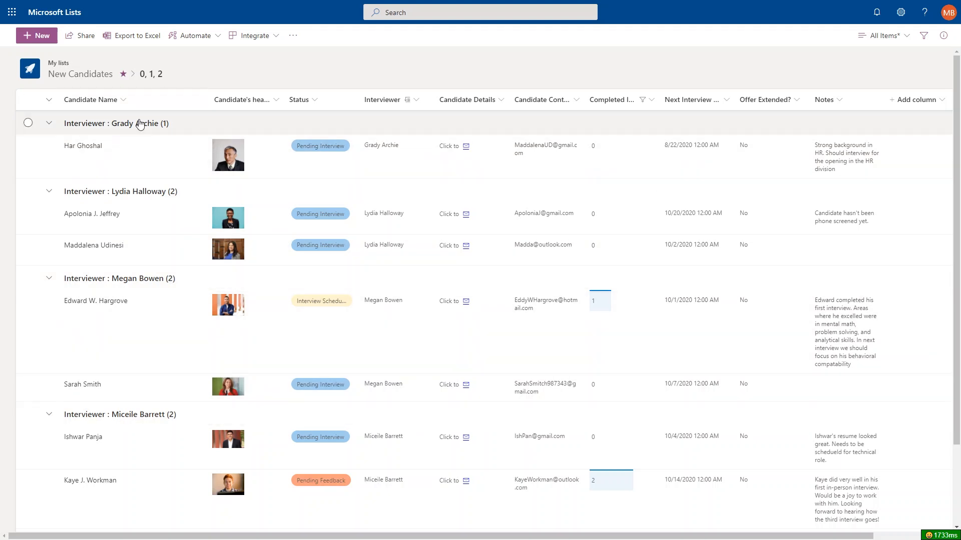
click(48, 191)
click(48, 214)
click(49, 242)
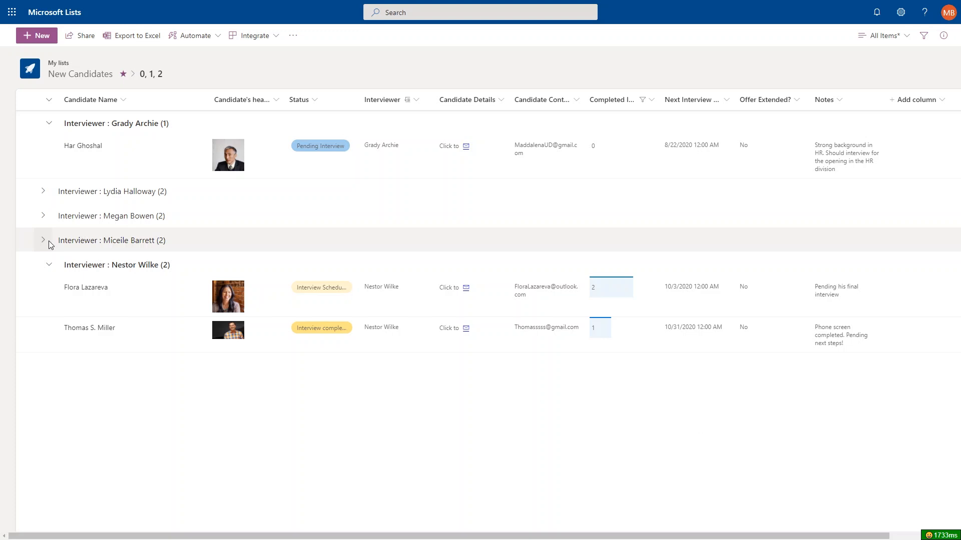
Re-expand those interviewer groups and sort by Next Interview Date, newer to older.
click(50, 242)
click(48, 215)
click(48, 191)
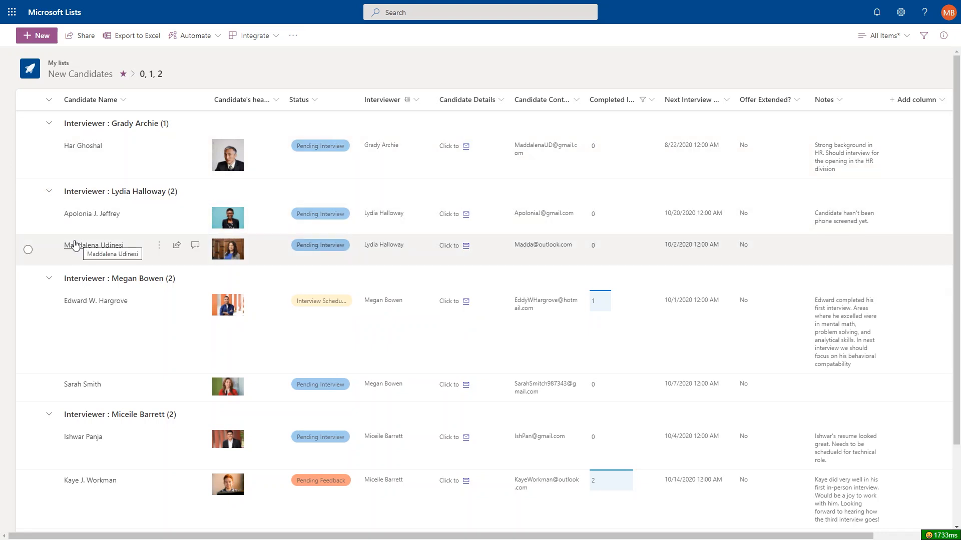
click(717, 104)
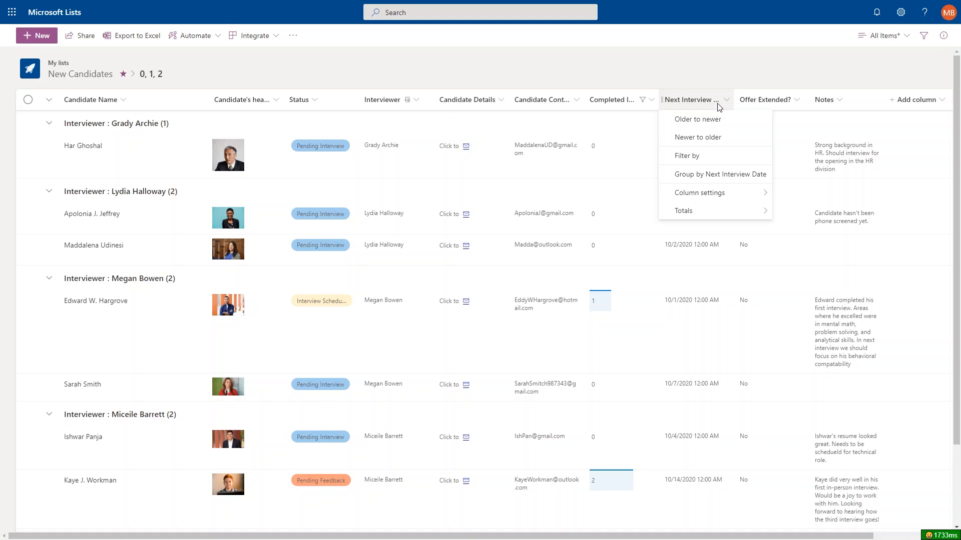
click(710, 136)
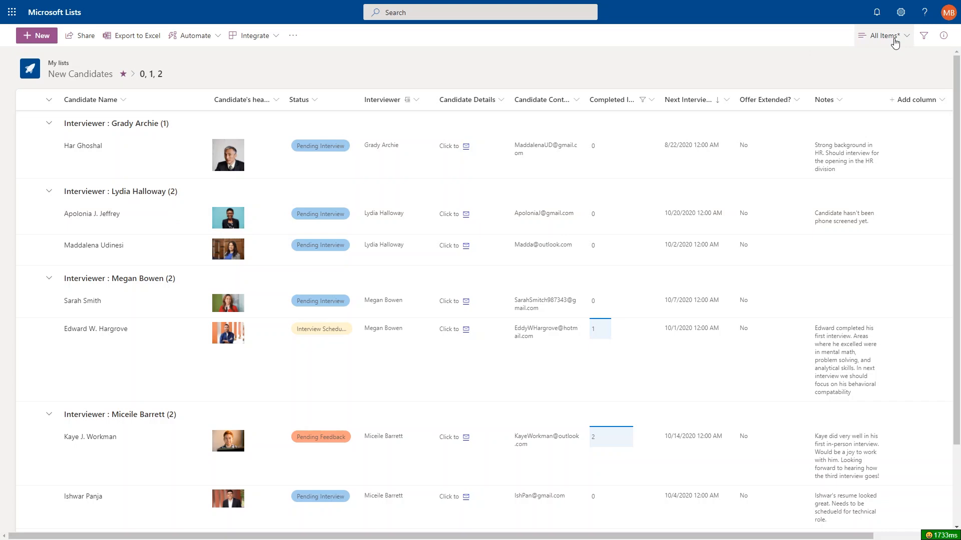
Use Save view as to store this layout publicly as 'Candidates still interviewing'.
click(893, 35)
click(899, 148)
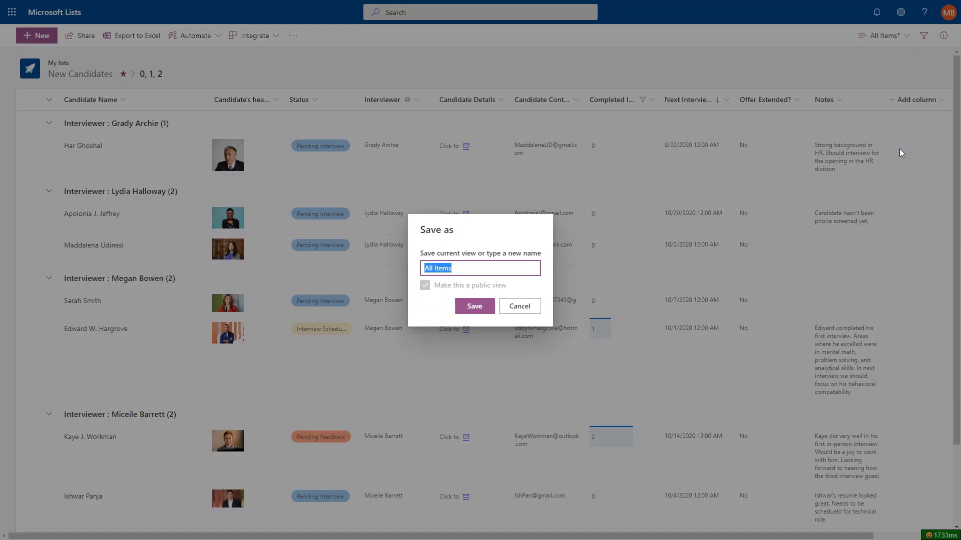
text(Candi)
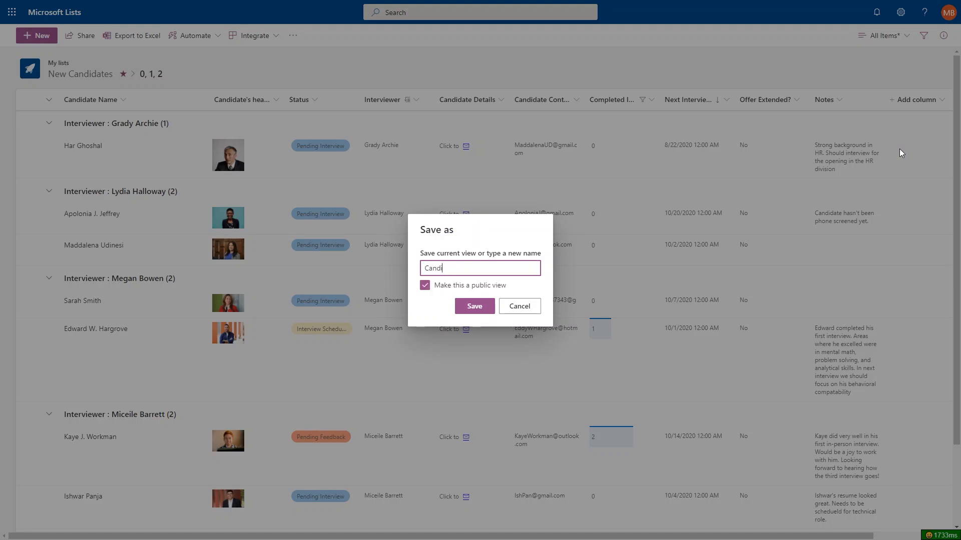
text(dates still interviewing)
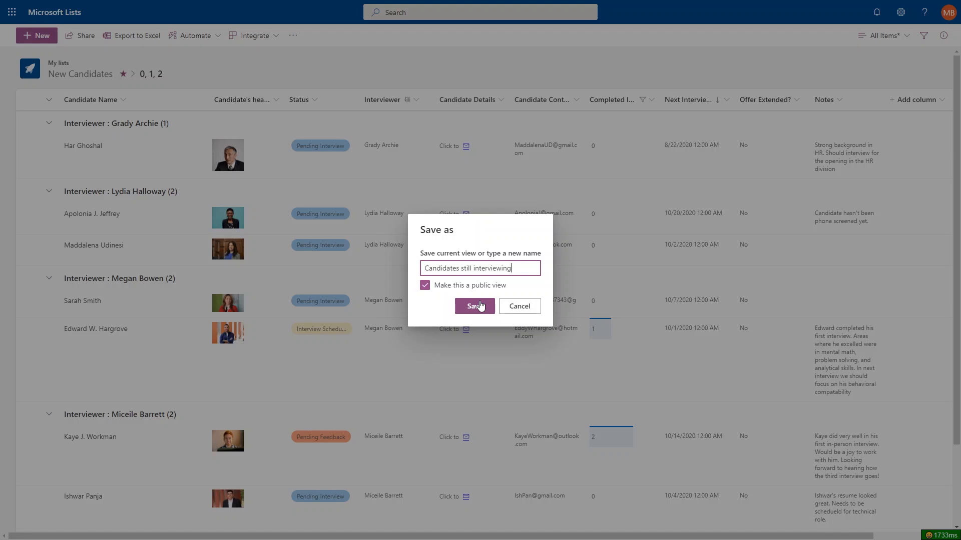
click(479, 306)
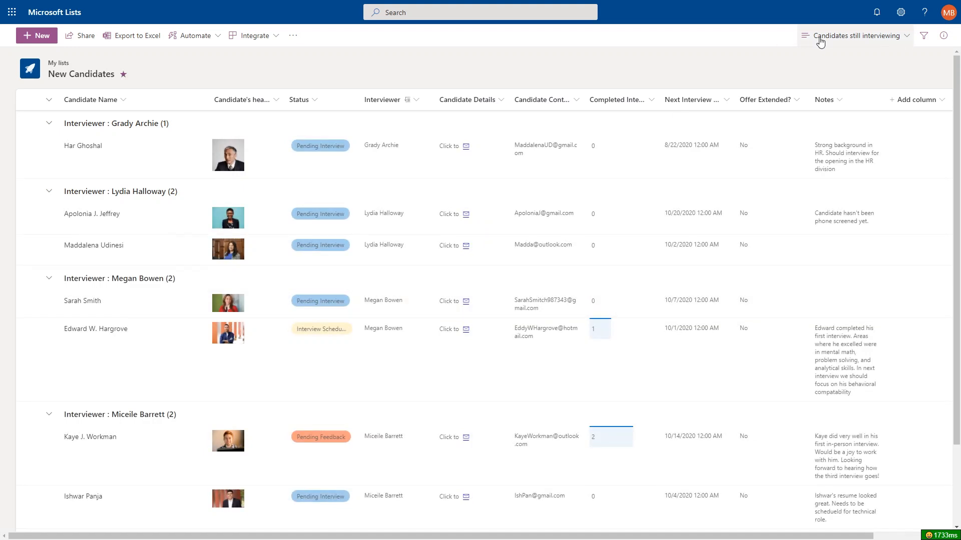
click(856, 44)
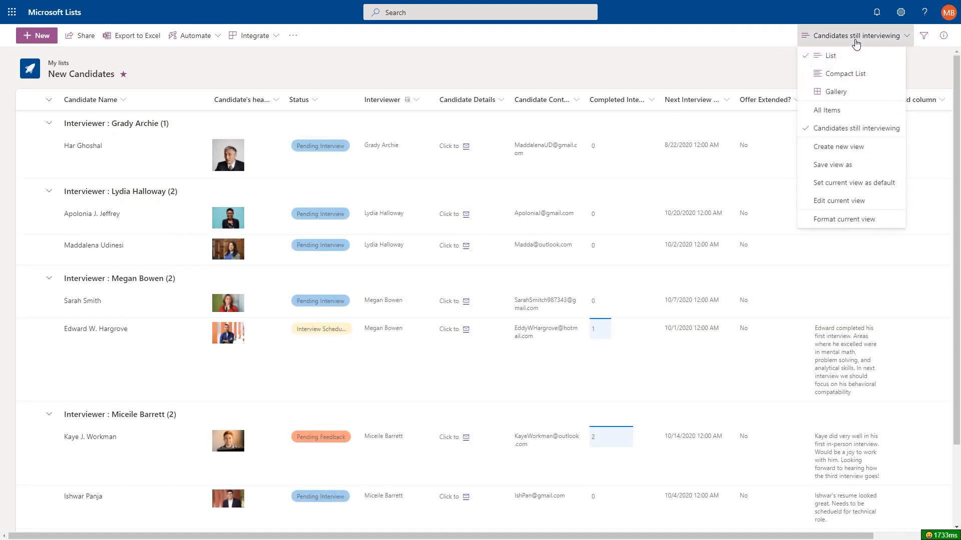
click(855, 111)
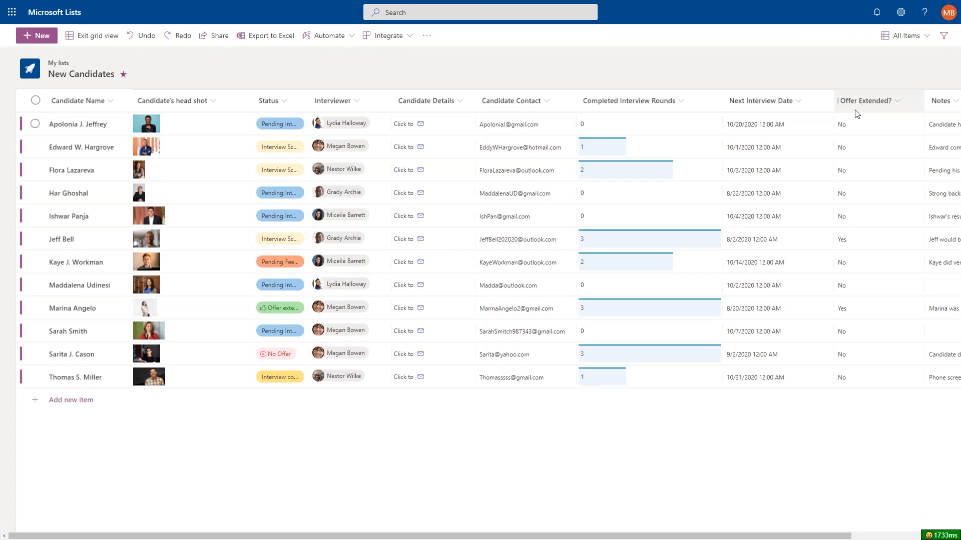
click(904, 36)
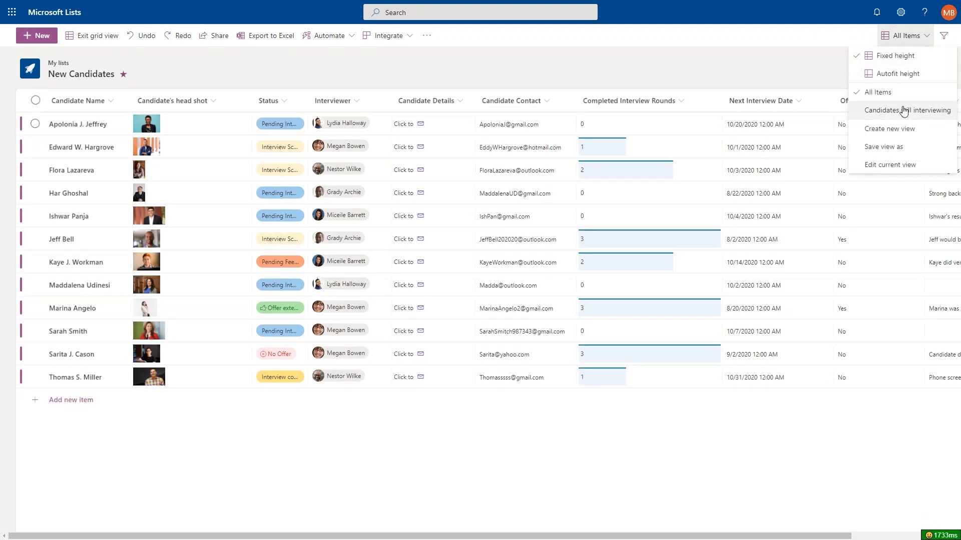
click(903, 112)
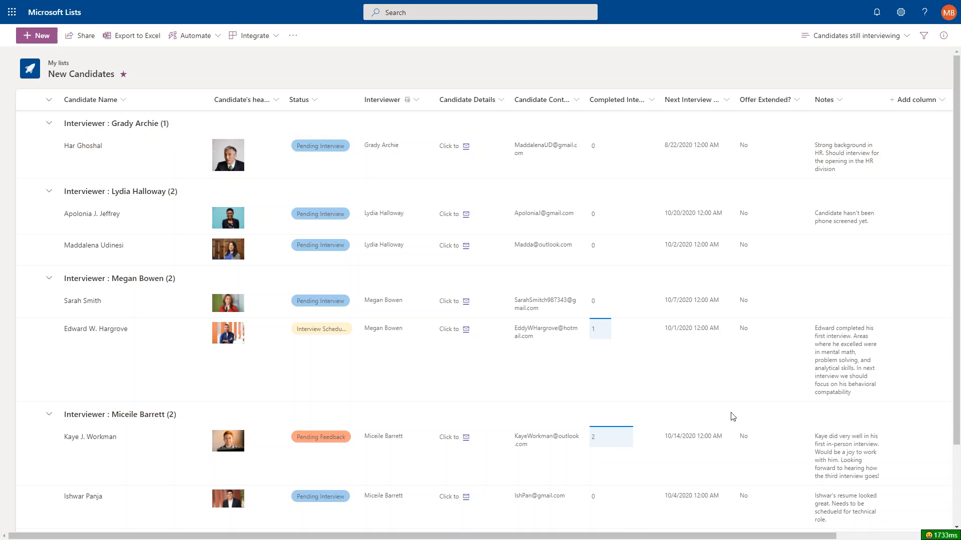
Set the Next Interview Date after-date colour rule to a fixed cutoff of October 20, 2020.
click(728, 105)
mouse_move(730, 196)
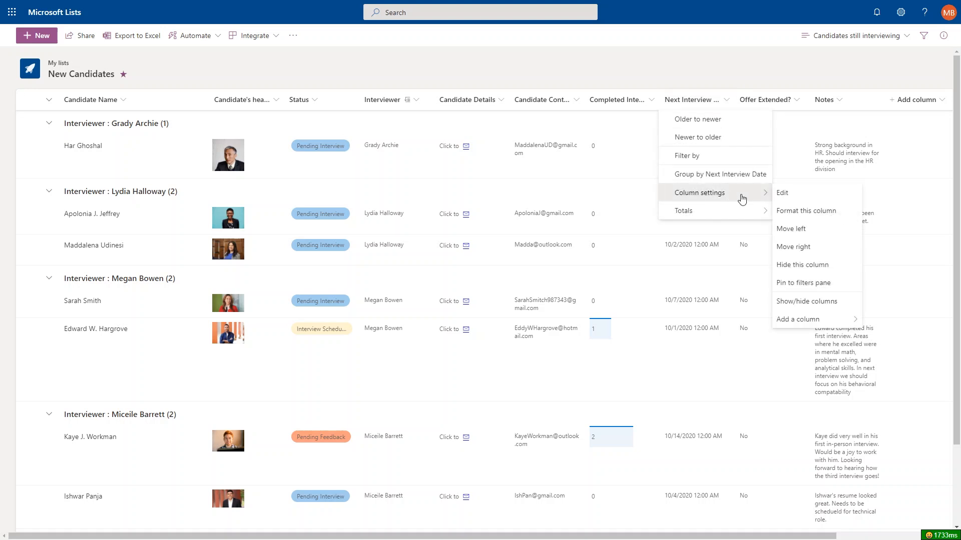
click(823, 212)
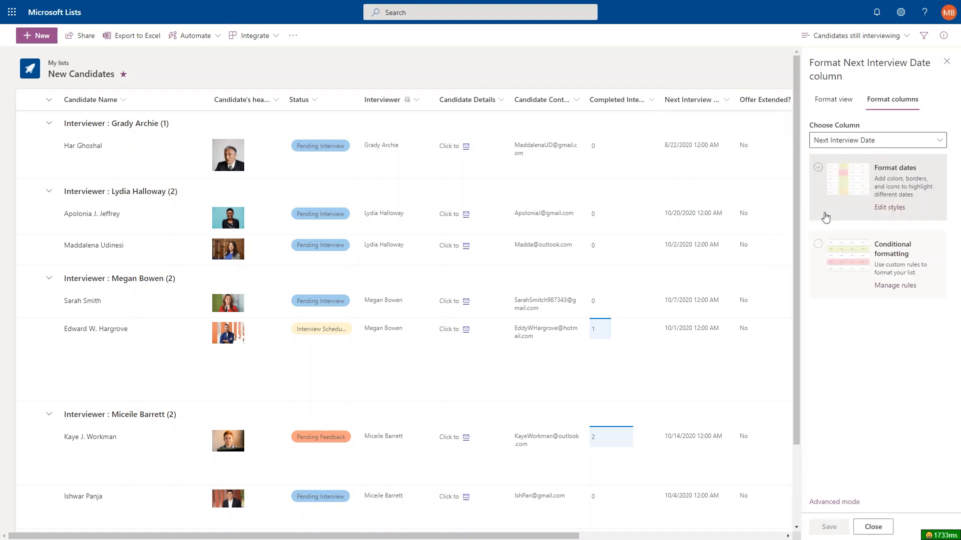
click(898, 207)
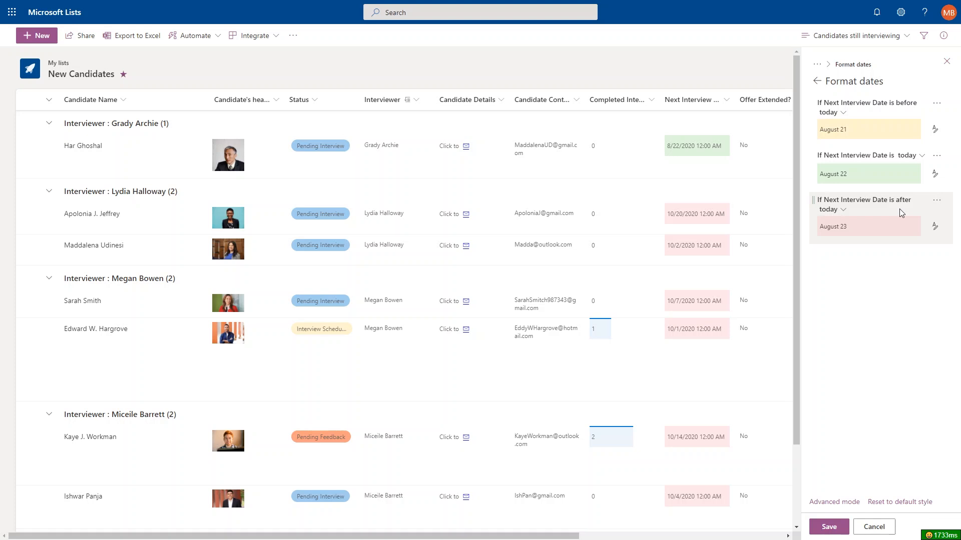
click(843, 210)
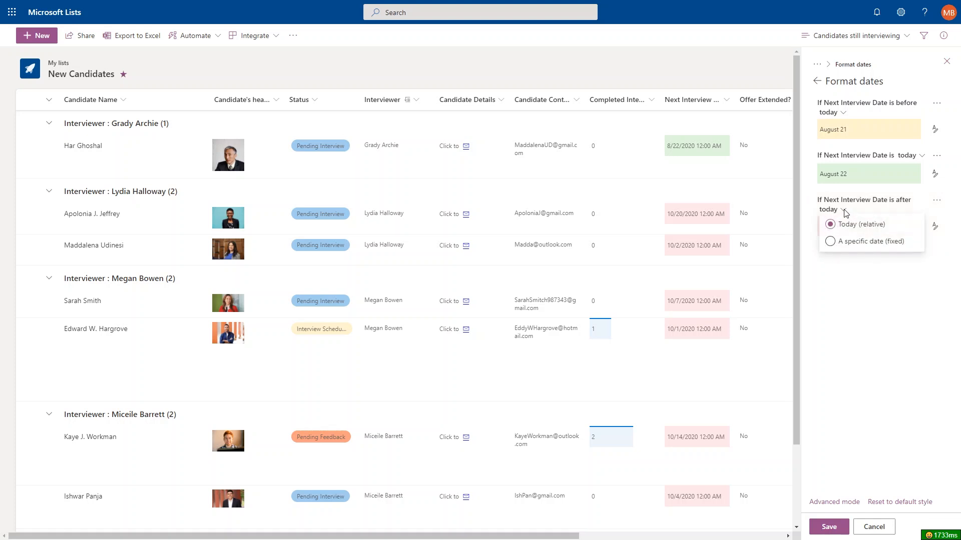
click(864, 243)
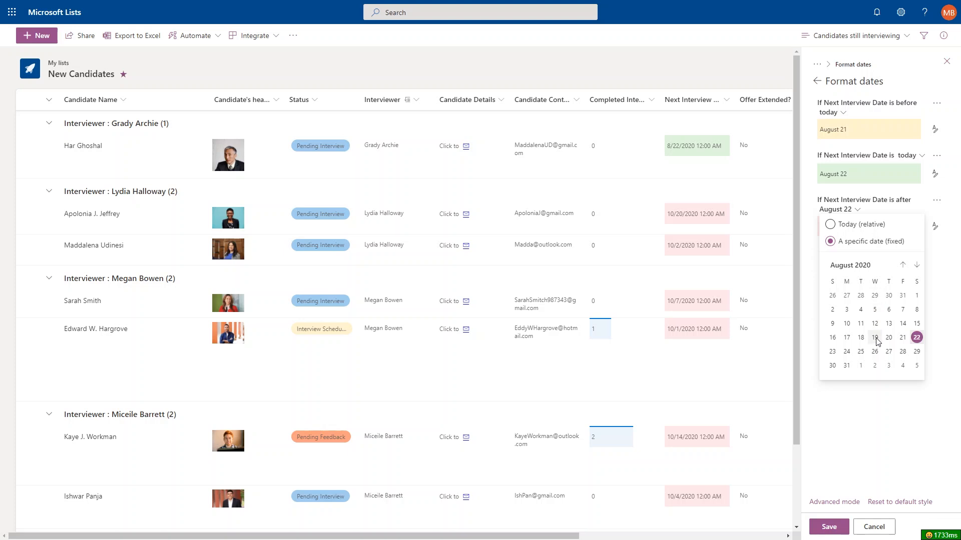
click(920, 266)
click(921, 266)
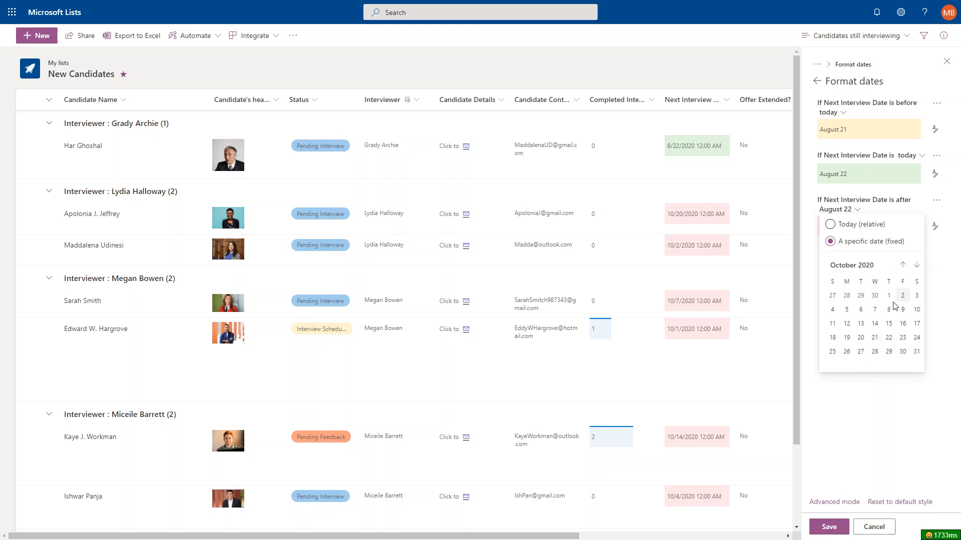
click(861, 337)
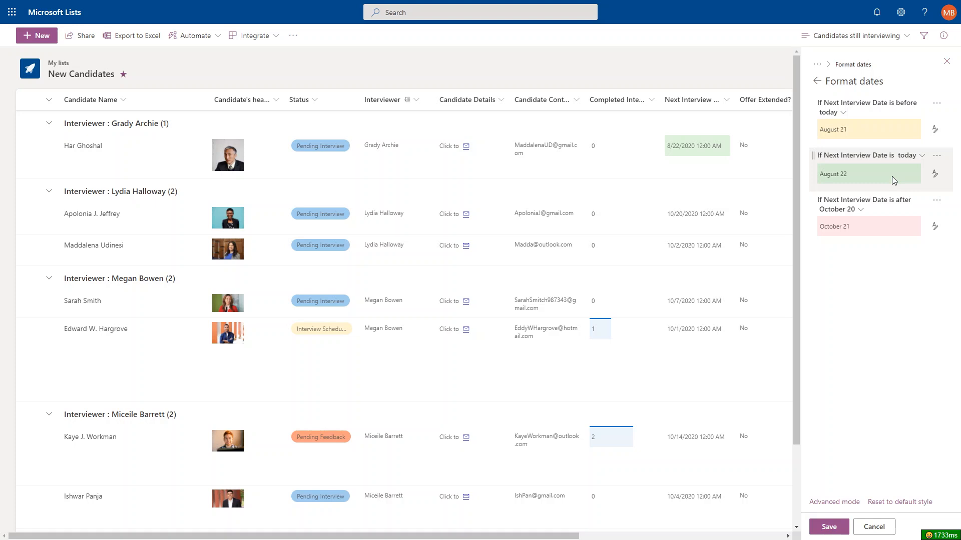
Set past interview dates to No fill and save the column formatting rules.
click(934, 129)
click(873, 152)
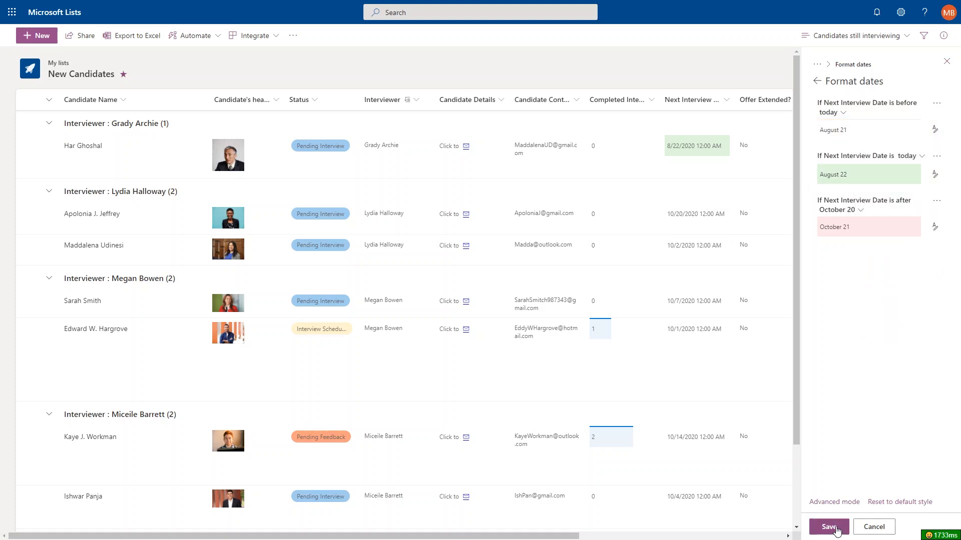
click(835, 529)
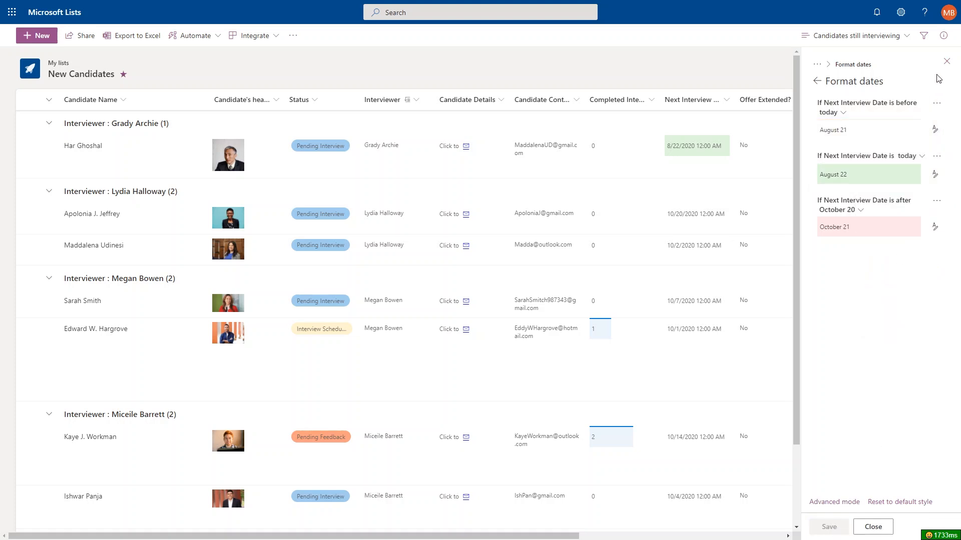
click(945, 62)
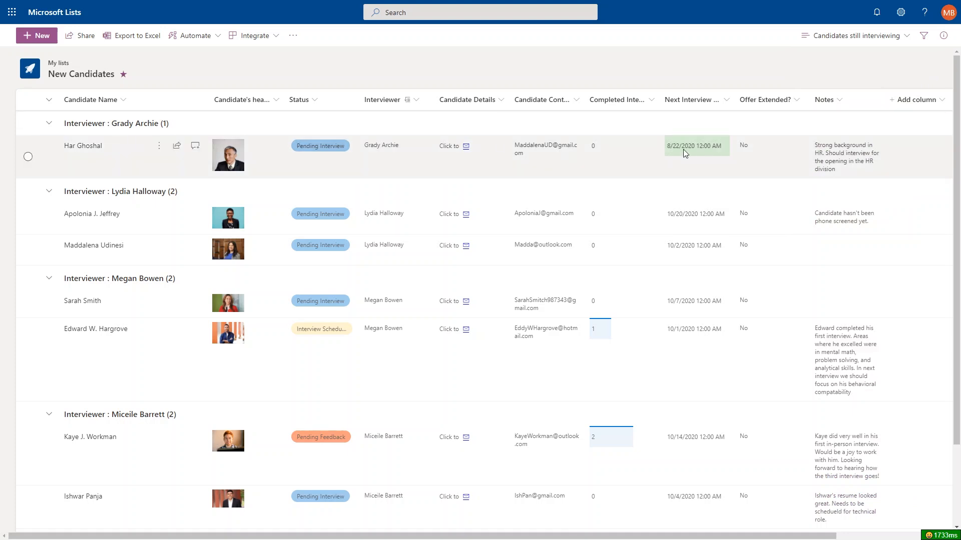
scroll(685, 225, down, 2)
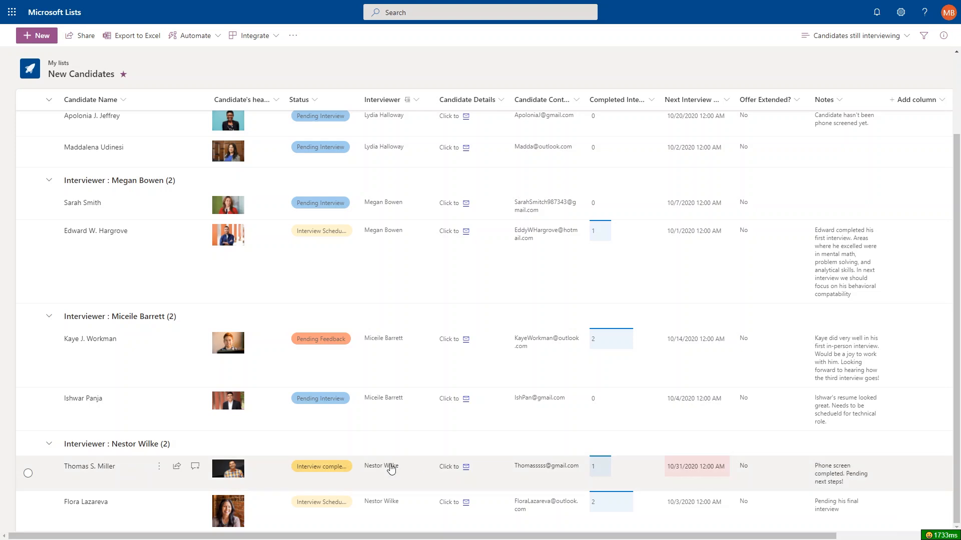
mouse_move(389, 463)
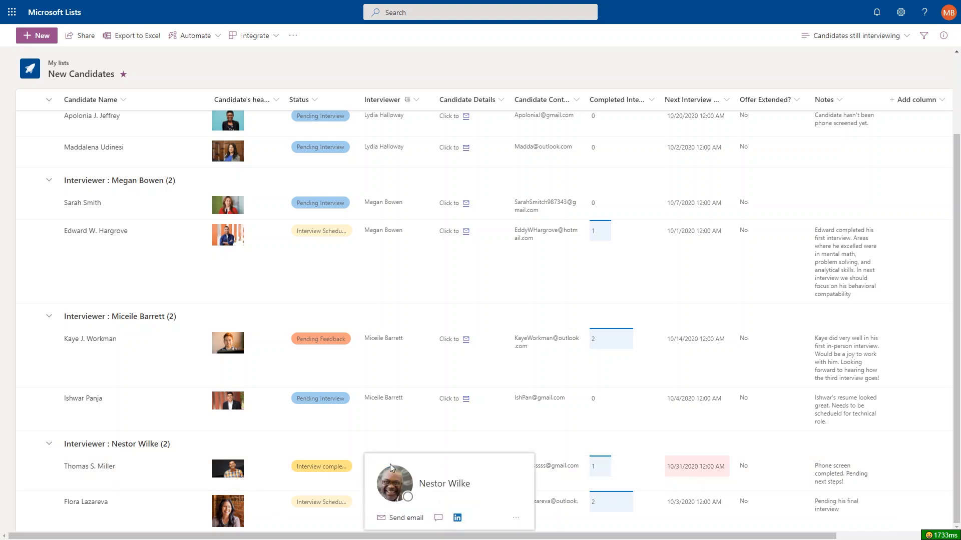
scroll(266, 64, up, 2)
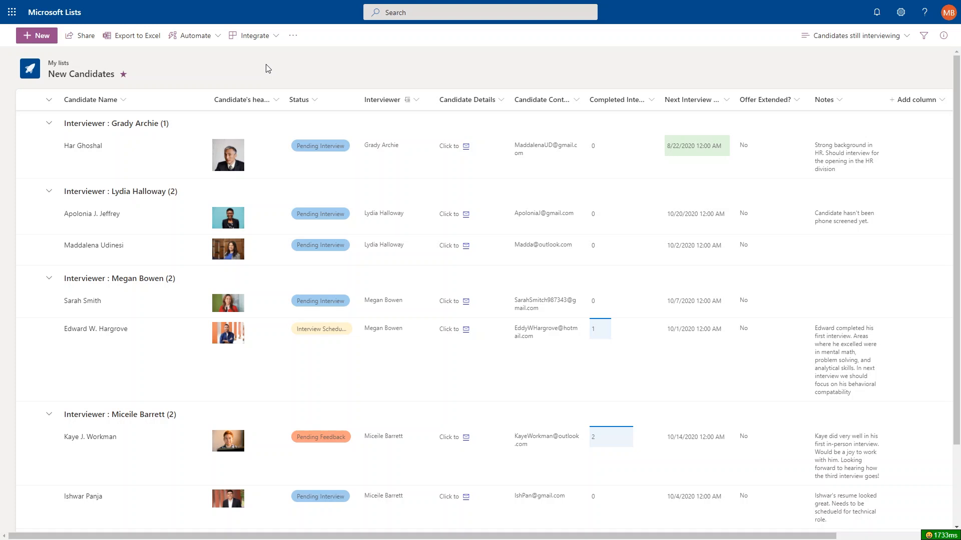
Share the list with the chosen colleague at Full control, with Notify people kept on.
click(95, 44)
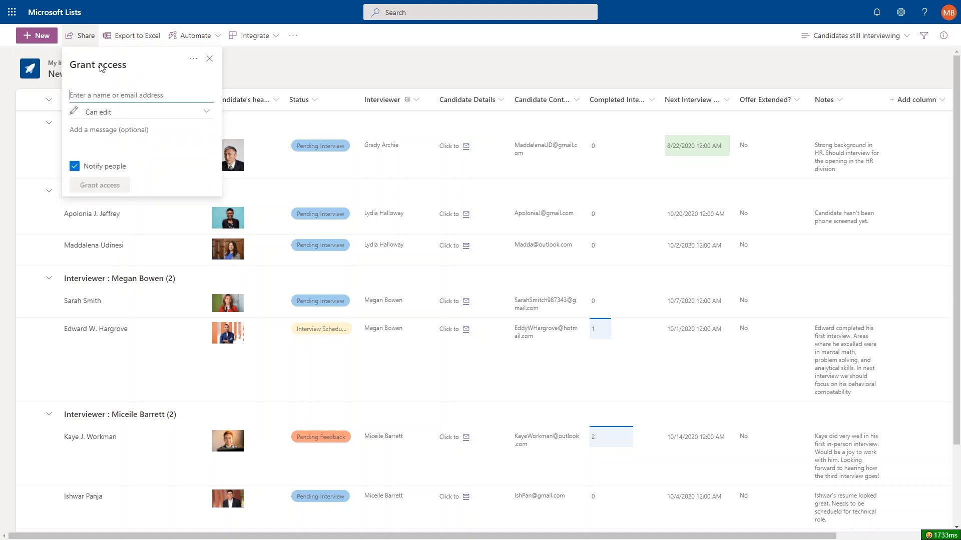
text(nes)
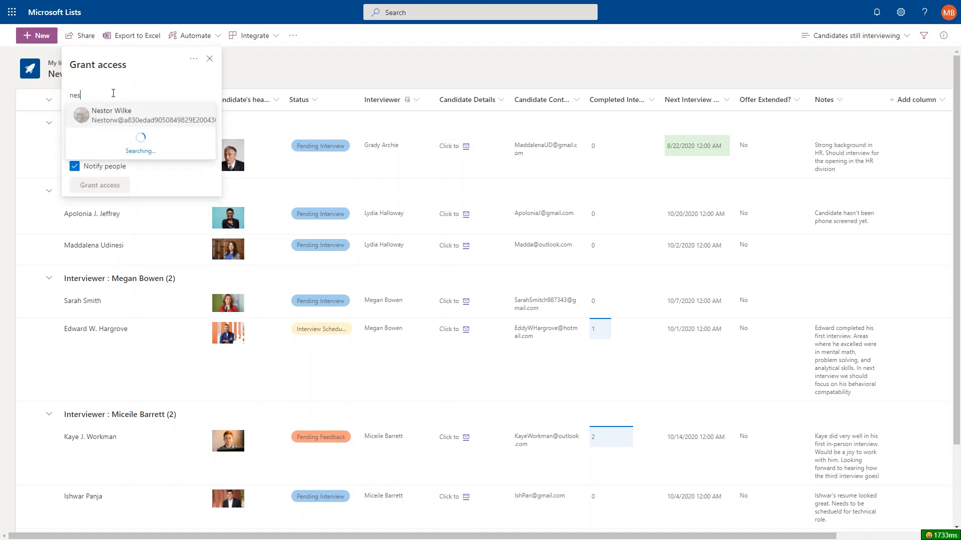
click(128, 118)
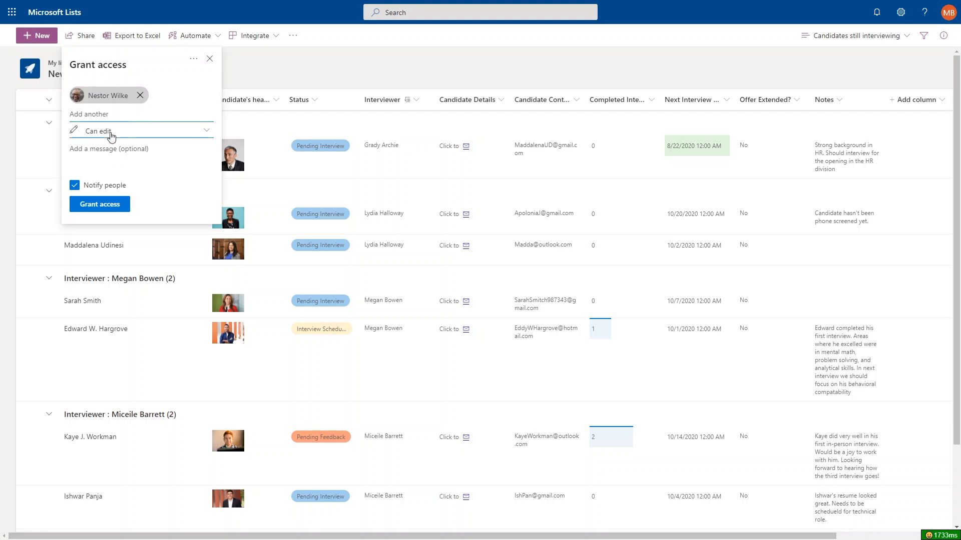
click(111, 135)
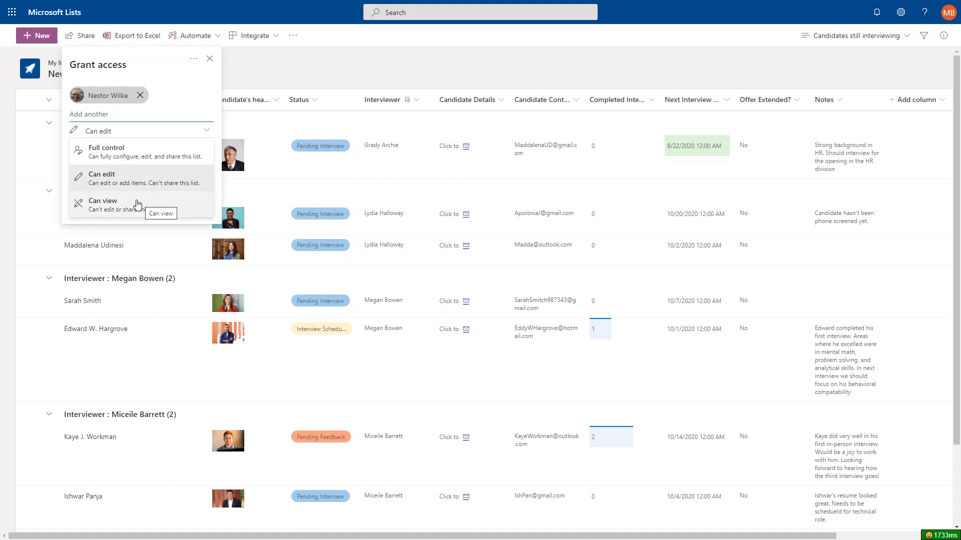
click(131, 159)
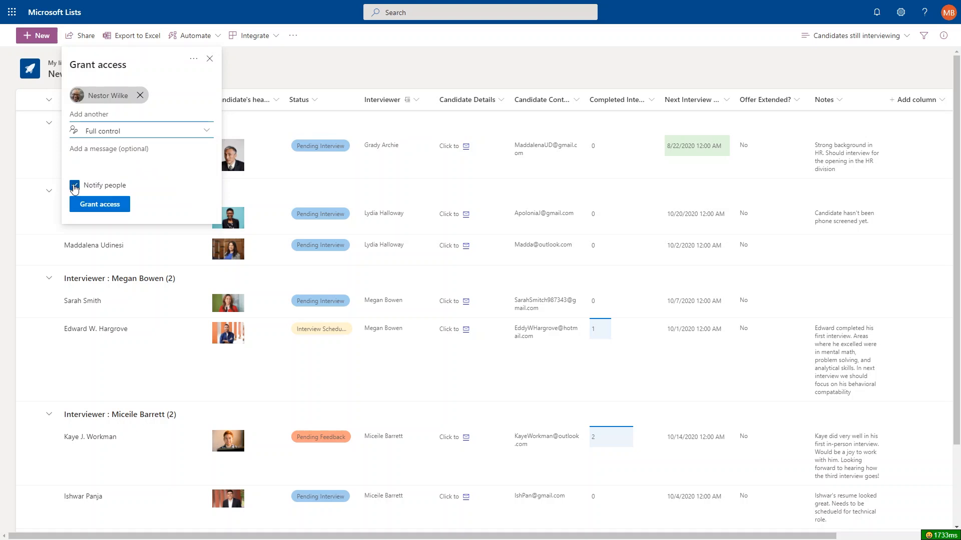
click(116, 213)
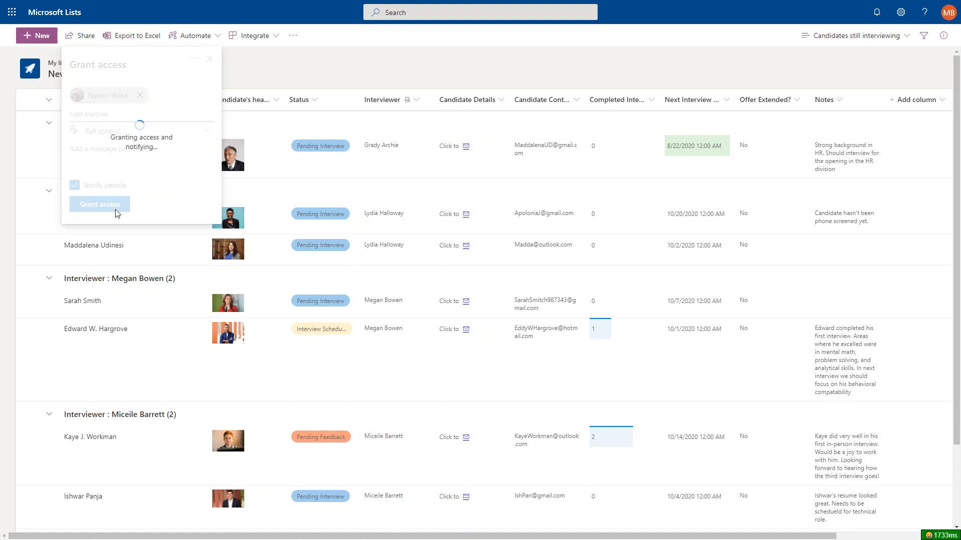
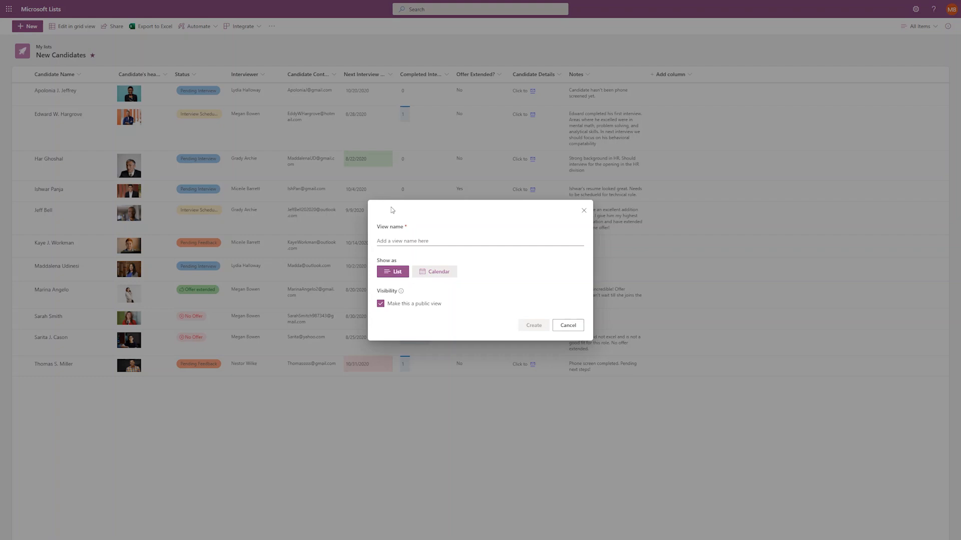
Make a Calendar view named Interview Schedule that uses Next Interview Date as its start date.
click(434, 273)
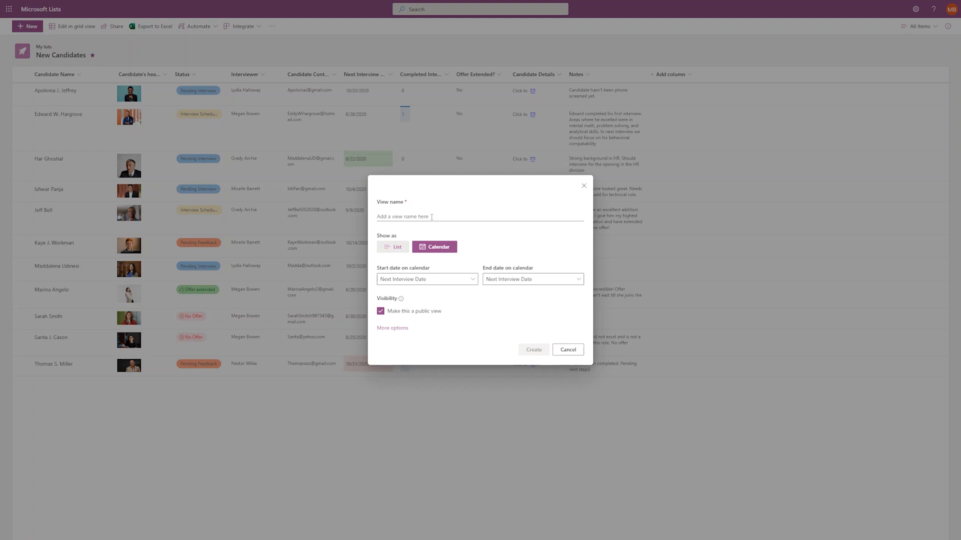
click(431, 217)
text(Int)
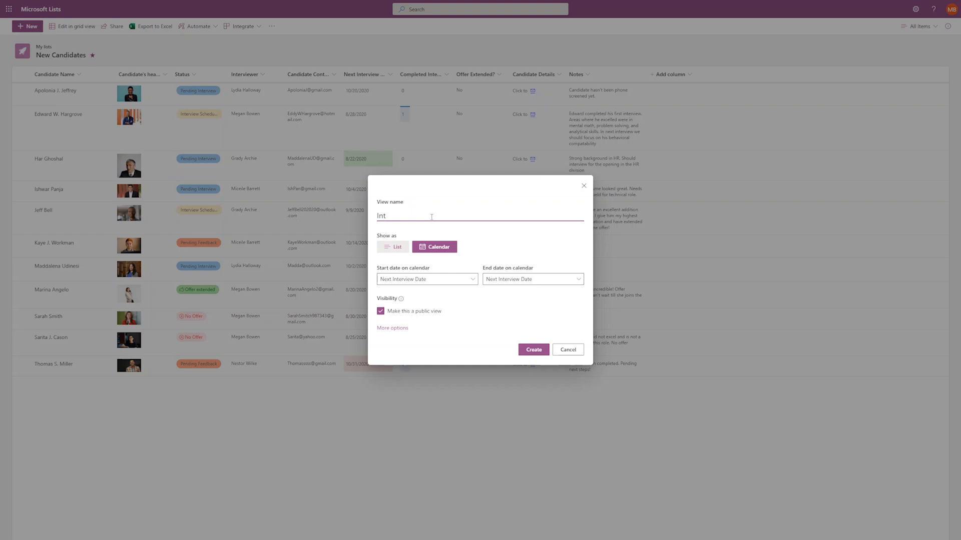
text(erview Schedule)
click(457, 282)
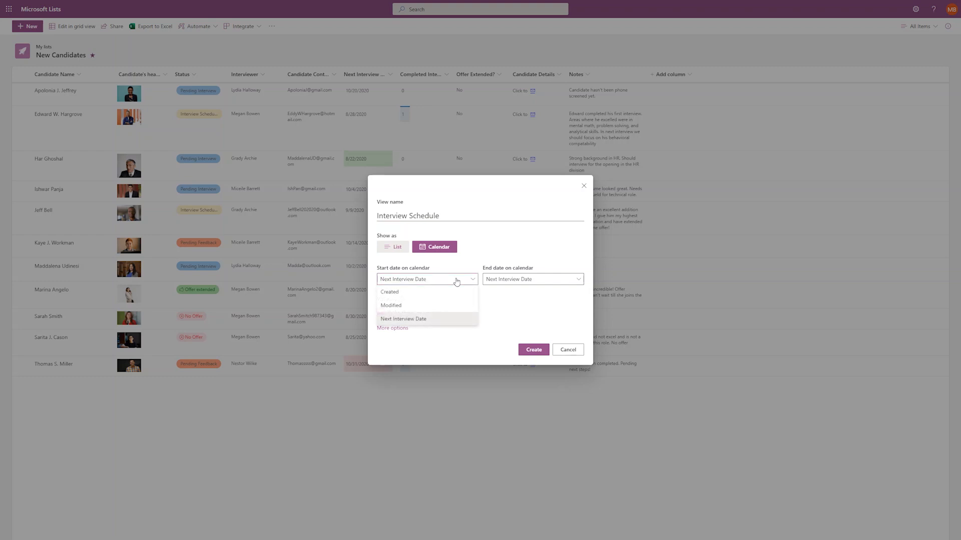
click(415, 321)
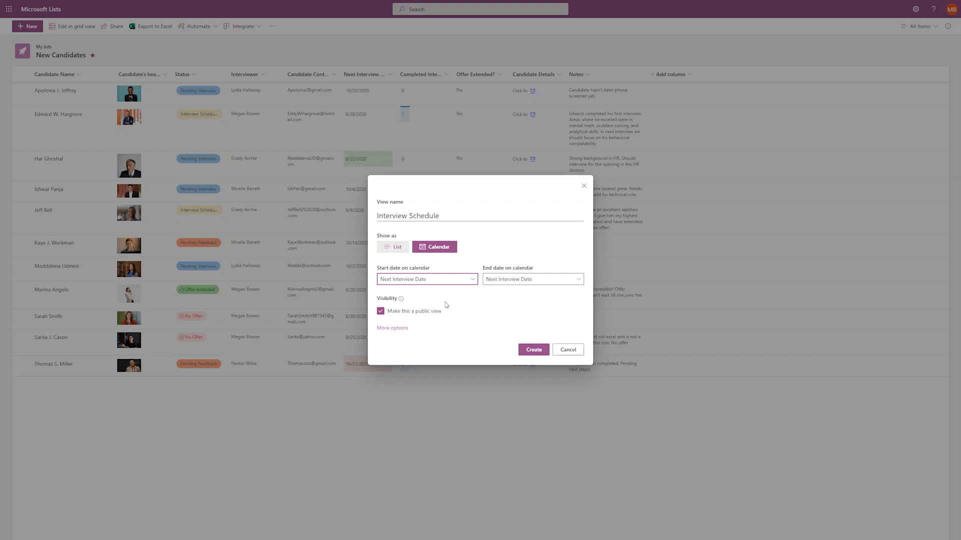
Keep Title as the calendar item title and create the Interview Schedule view.
click(398, 329)
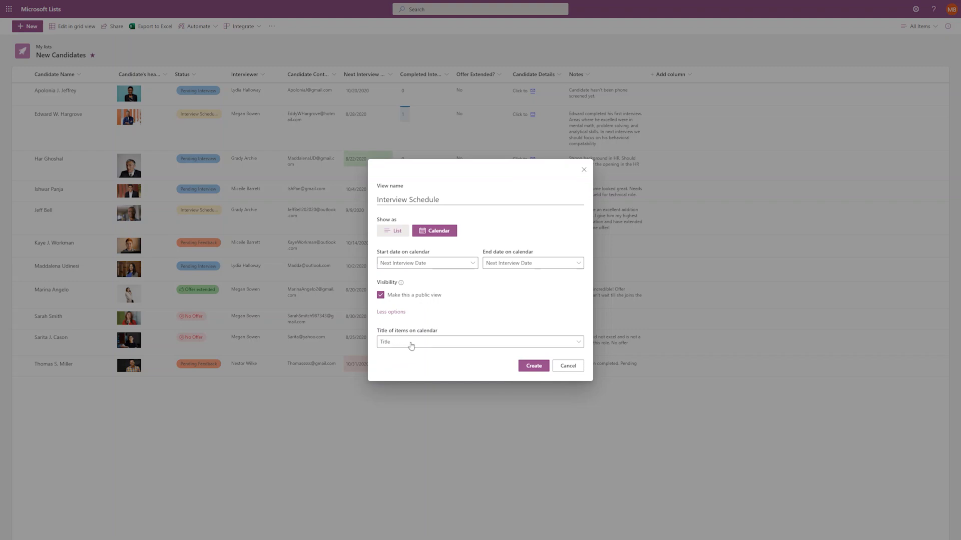
click(411, 342)
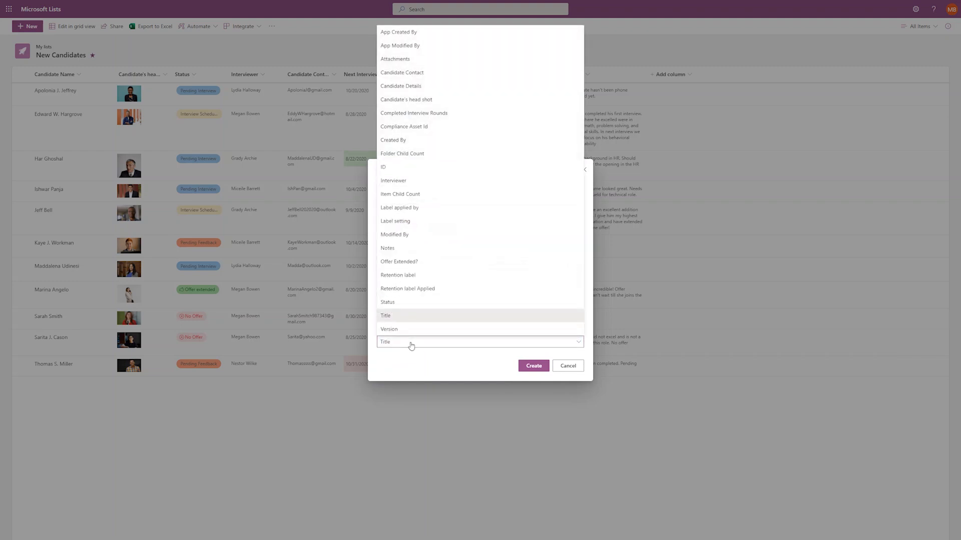
click(415, 316)
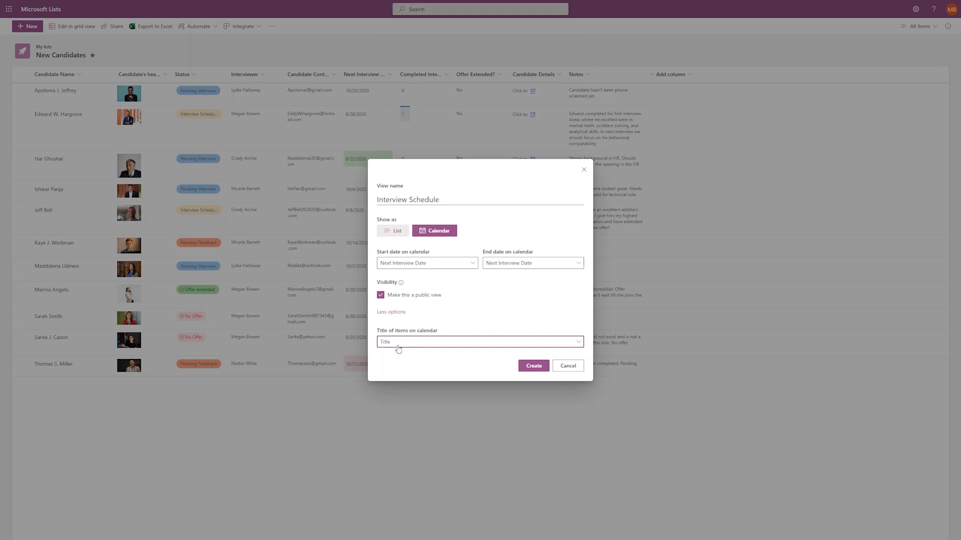
click(445, 344)
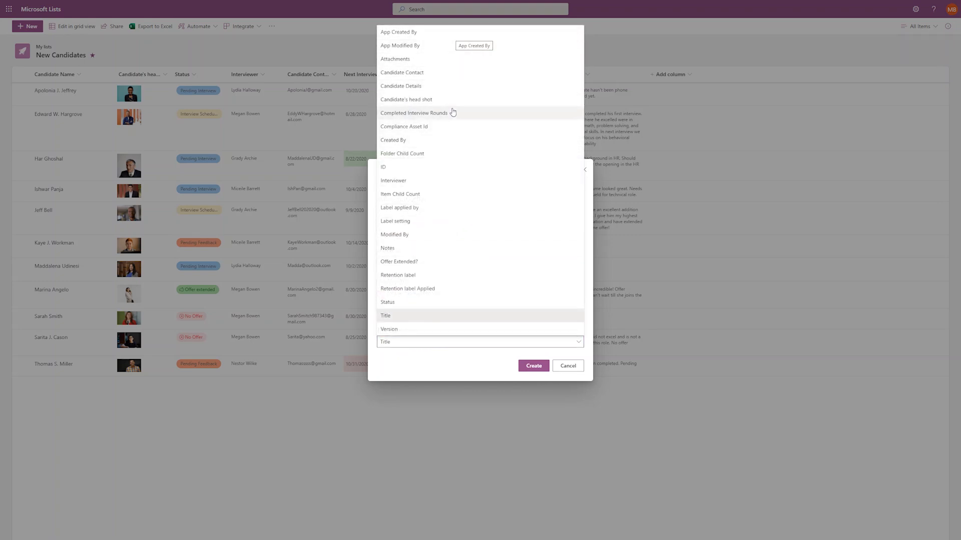
click(464, 367)
click(528, 367)
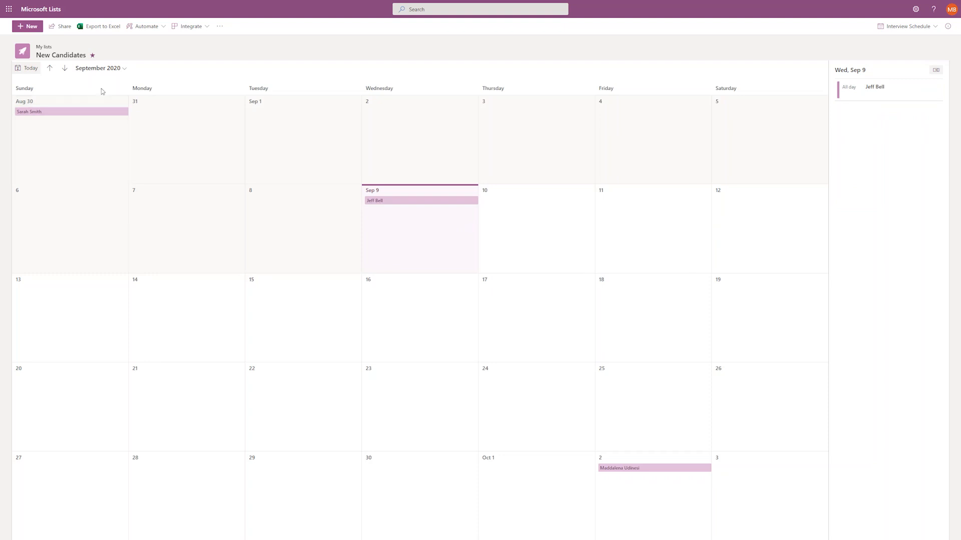
Jump the calendar to October, then November 2020, back to today, and forward to October 2020.
click(108, 73)
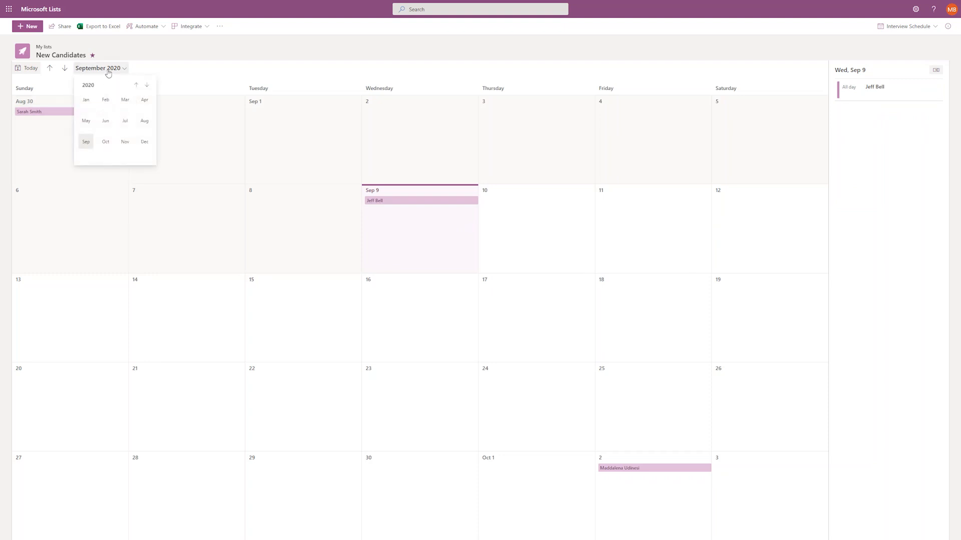
click(106, 142)
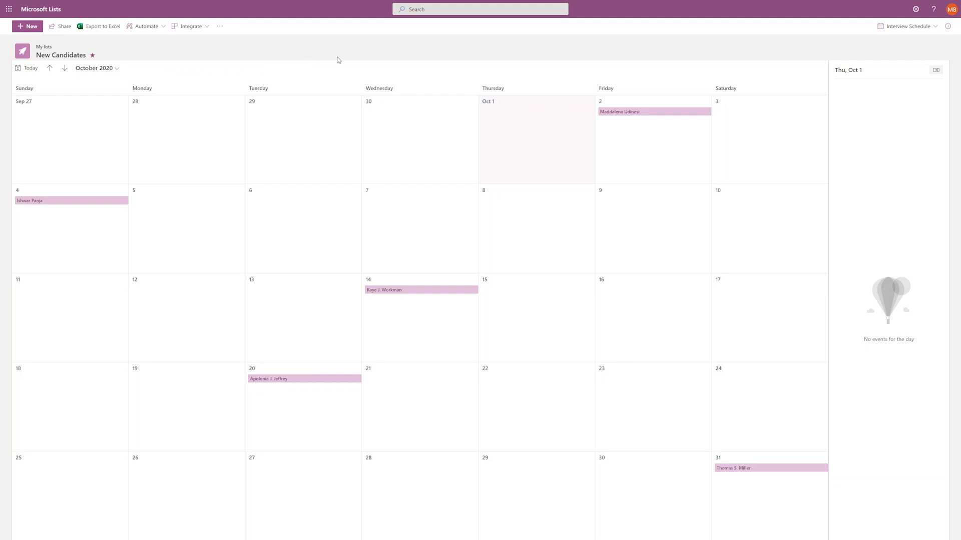
click(85, 70)
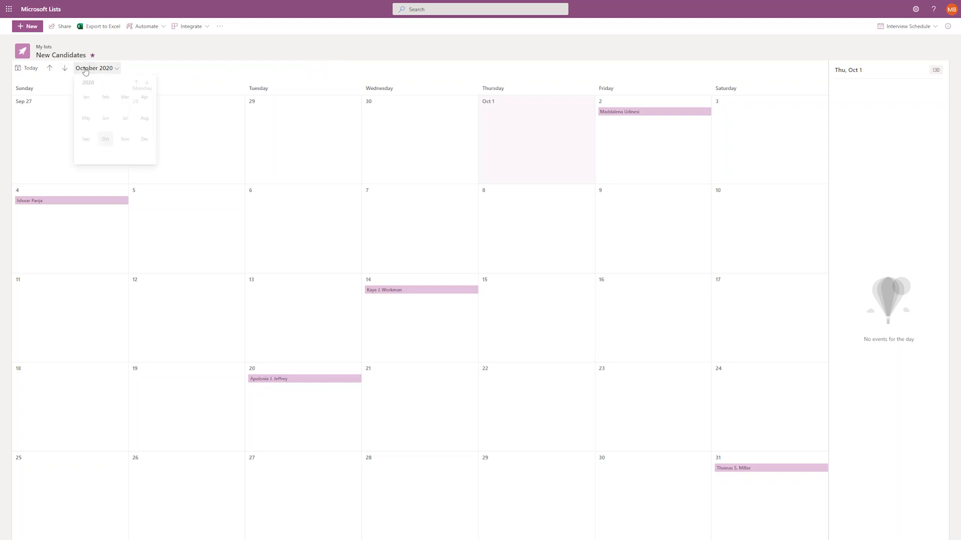
click(125, 143)
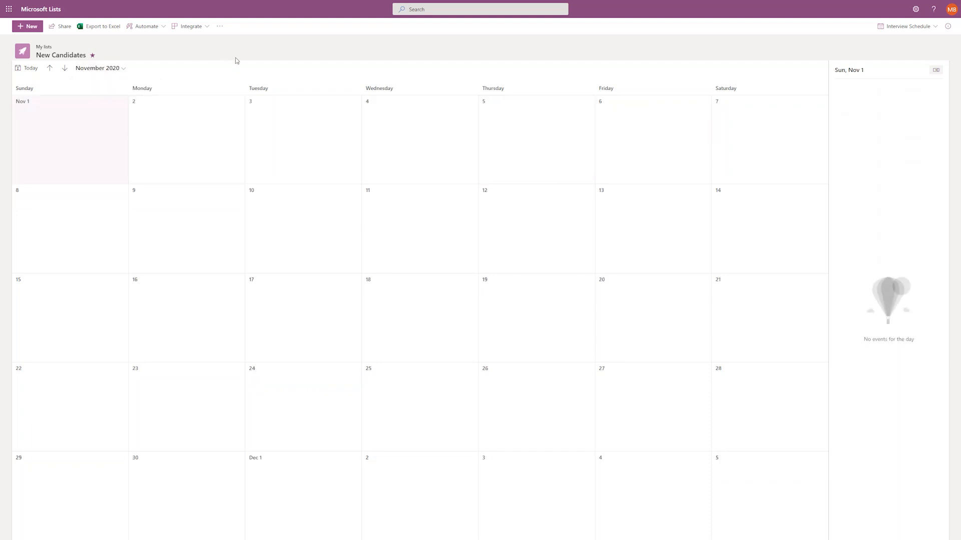
click(30, 69)
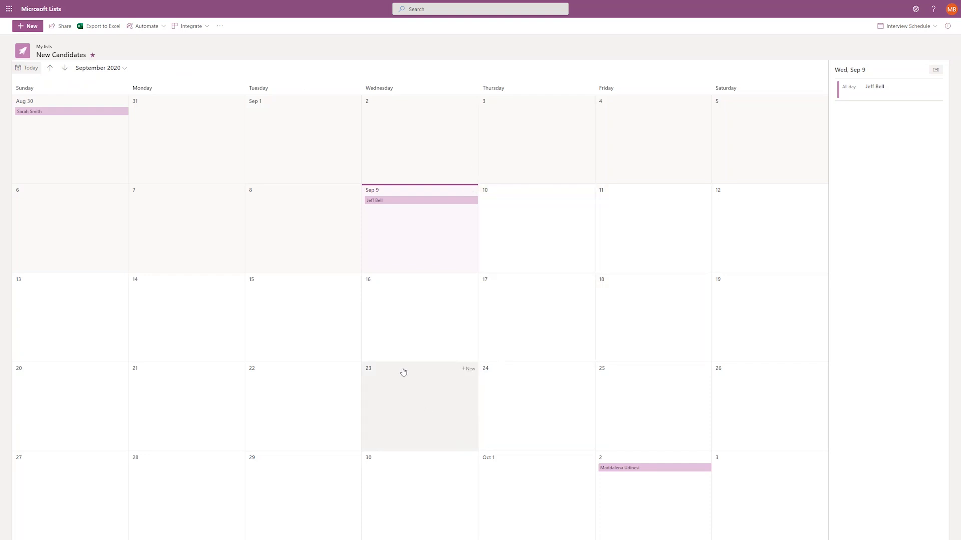
click(65, 69)
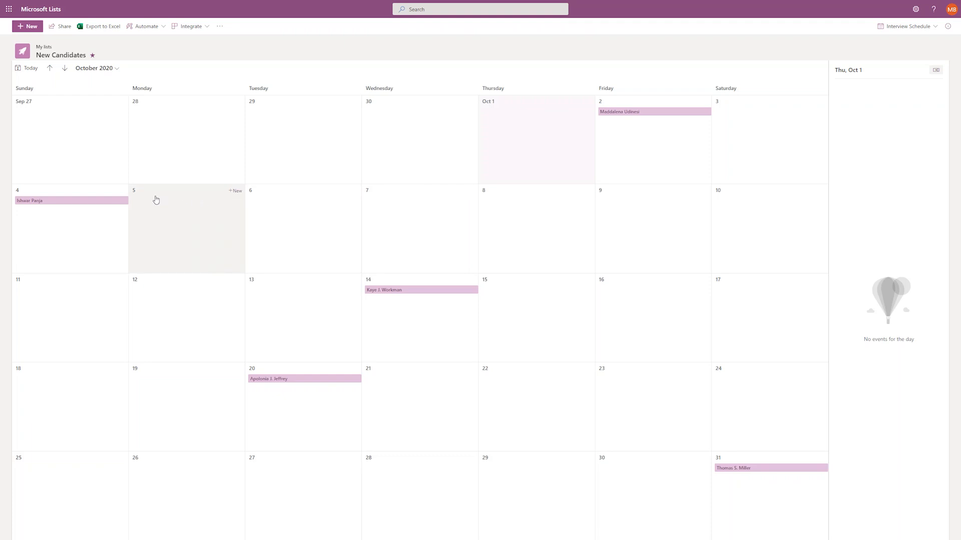
Change the October 4 candidate's Next Interview Date to 9/17/2020, save, and close their details.
click(74, 201)
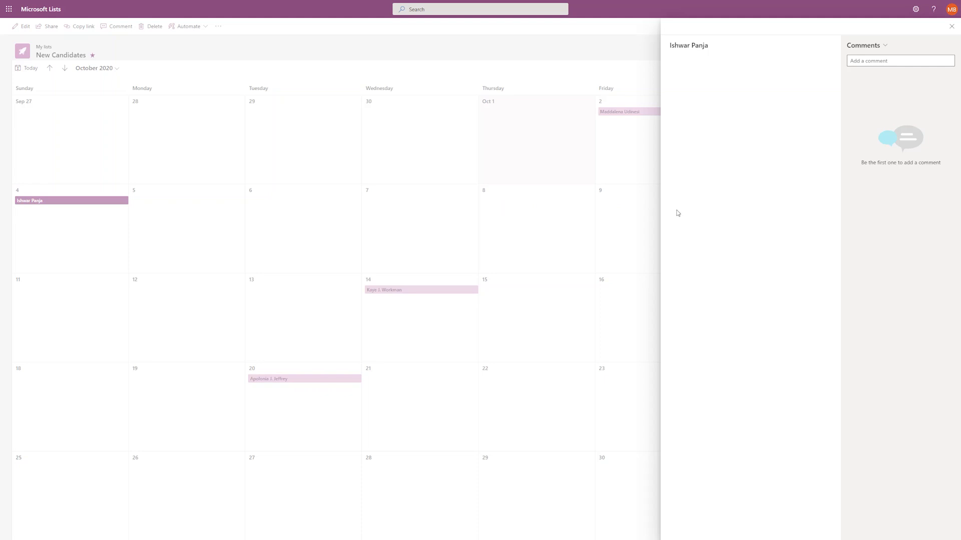
click(698, 190)
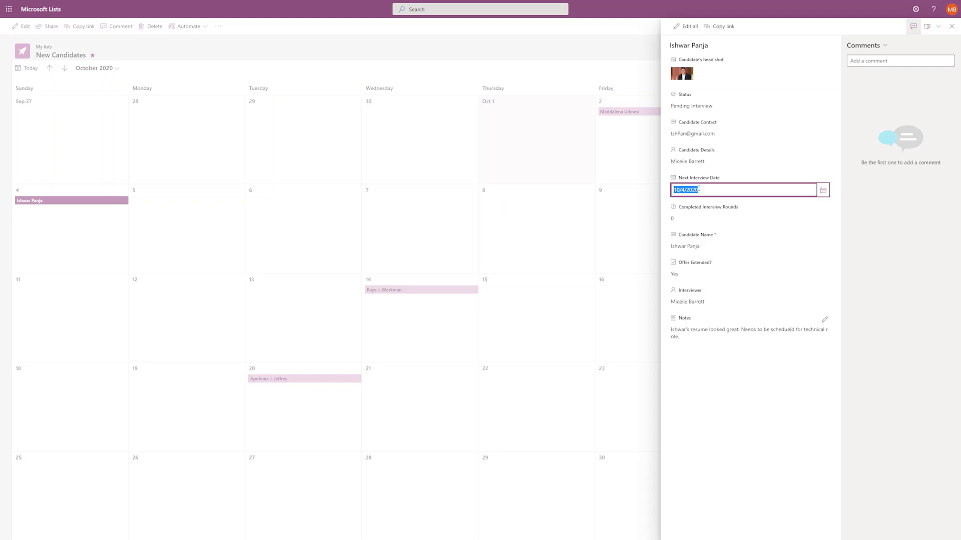
click(822, 191)
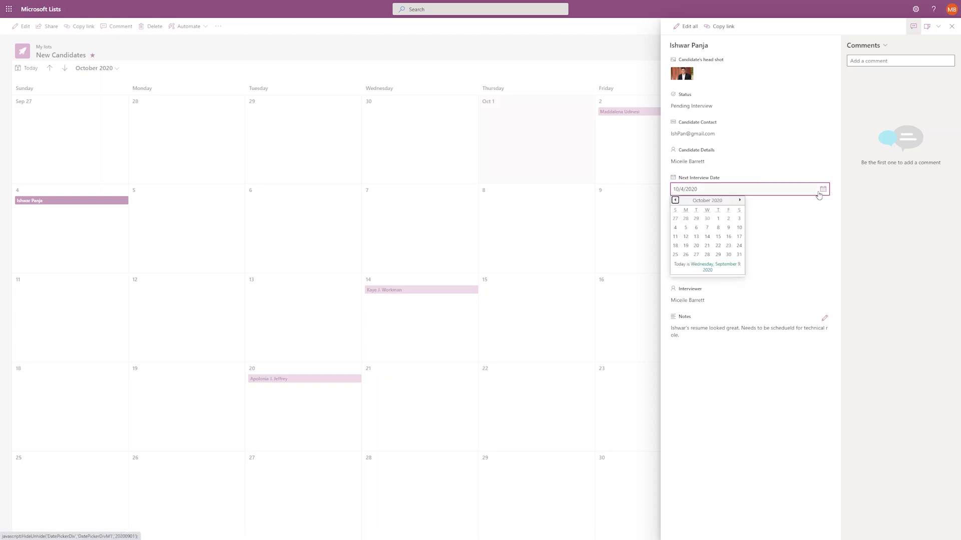
click(674, 201)
click(718, 237)
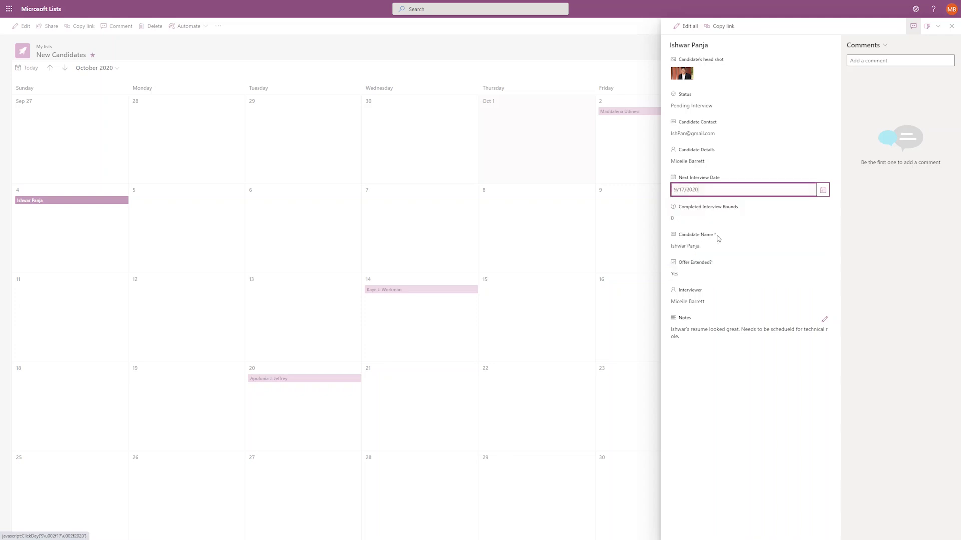
click(883, 255)
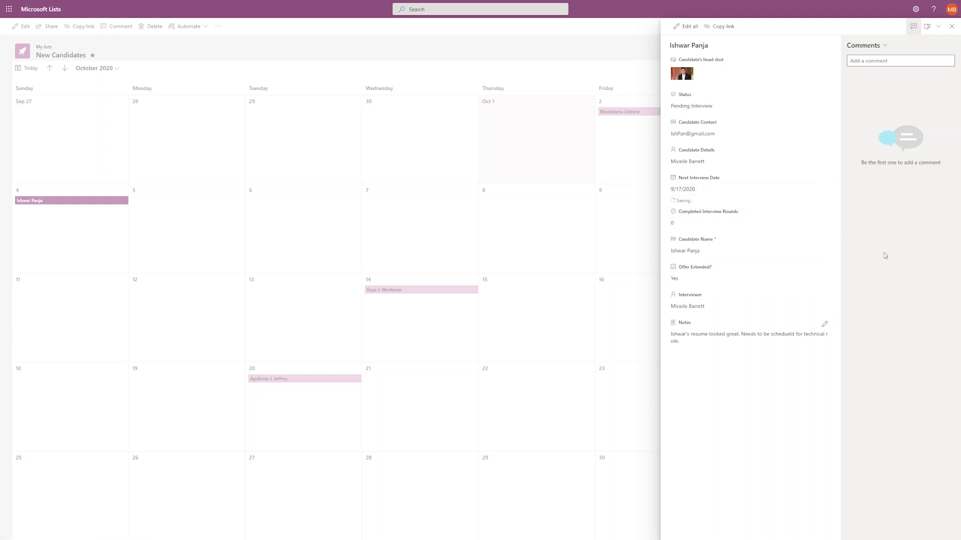
click(616, 228)
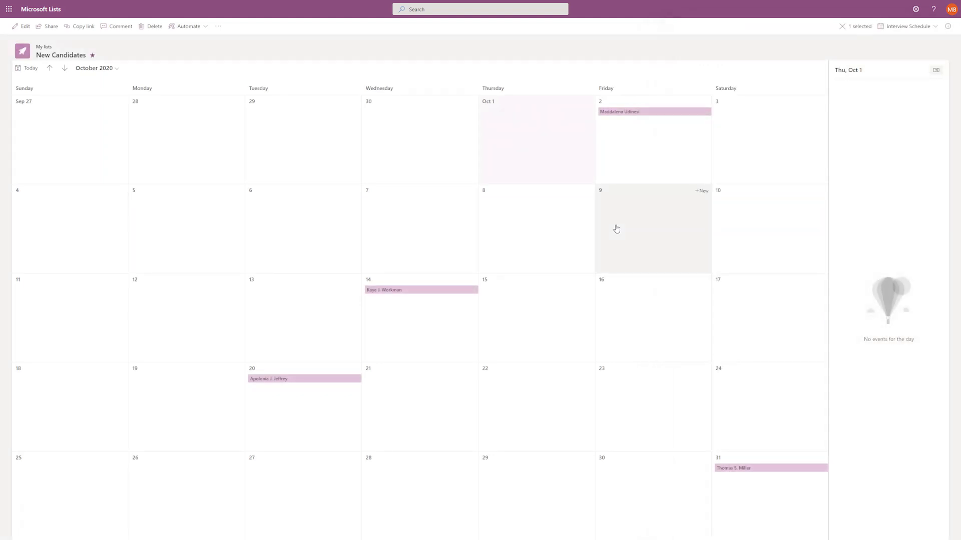
Go back to September 2020, check the rescheduled interview on September 17, and hide the events pane.
click(28, 68)
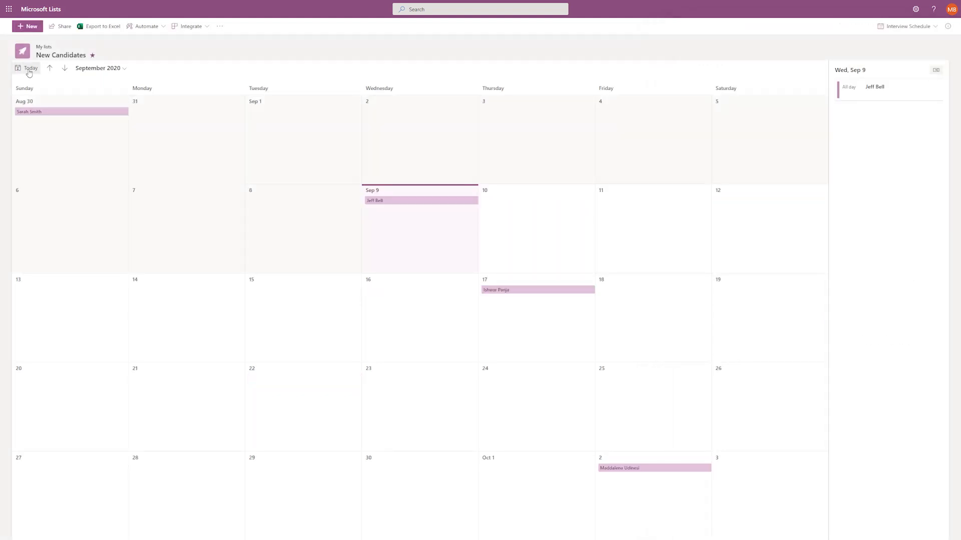
click(544, 280)
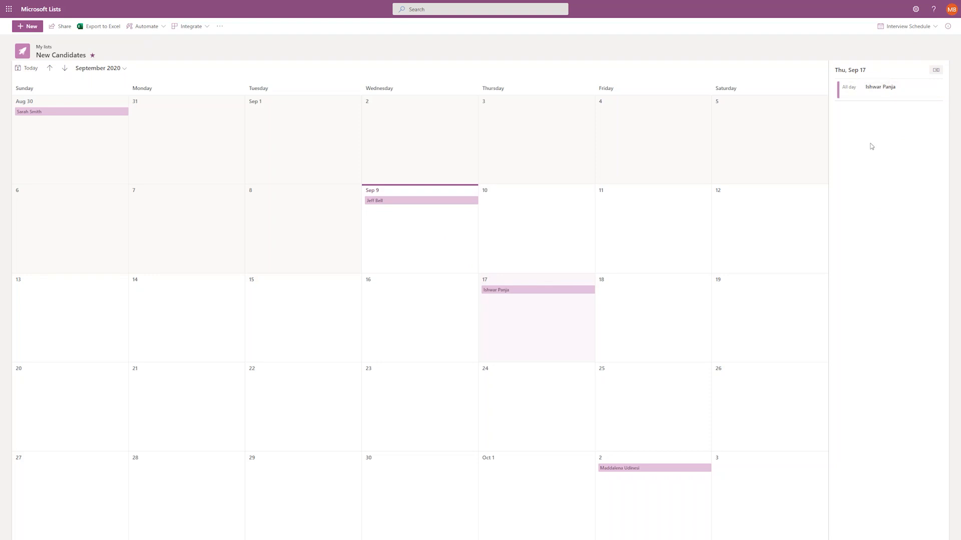
click(865, 94)
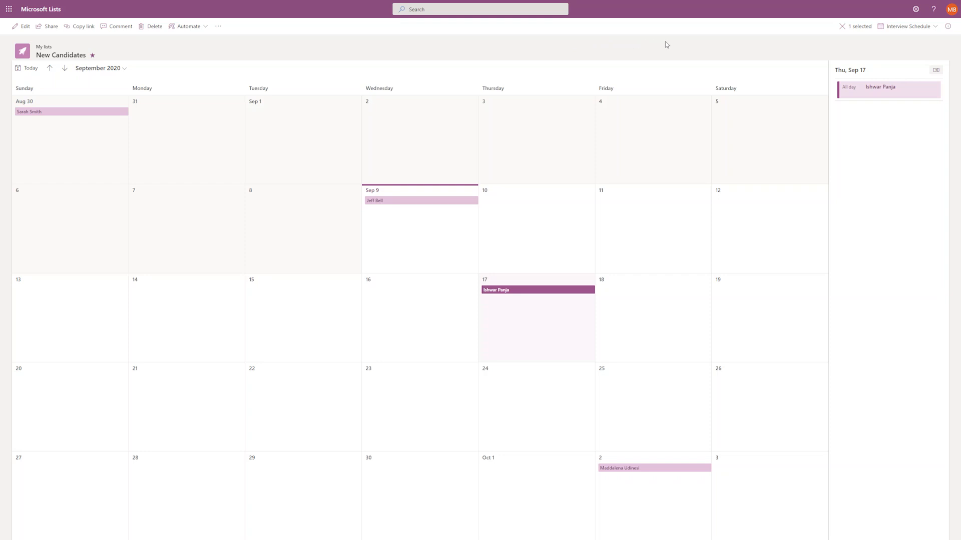
click(840, 27)
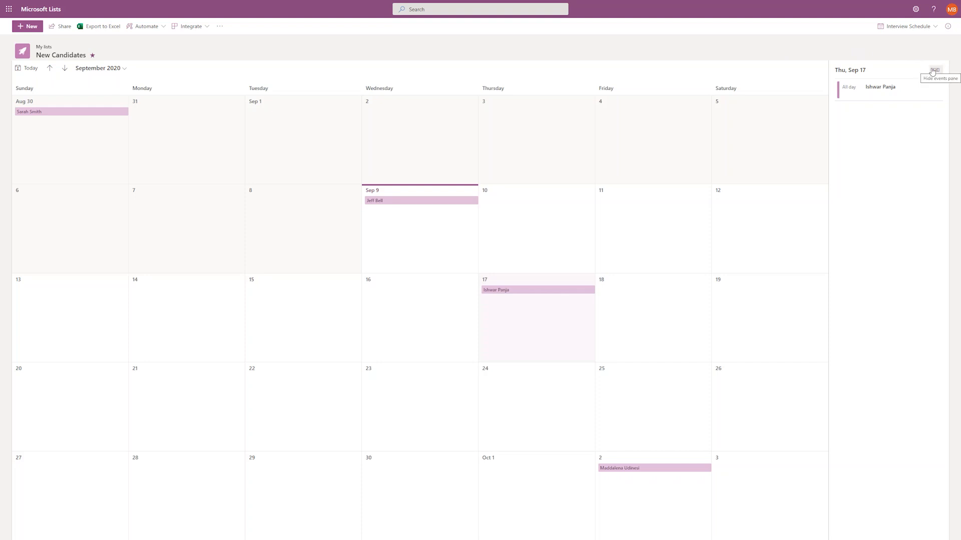
click(933, 71)
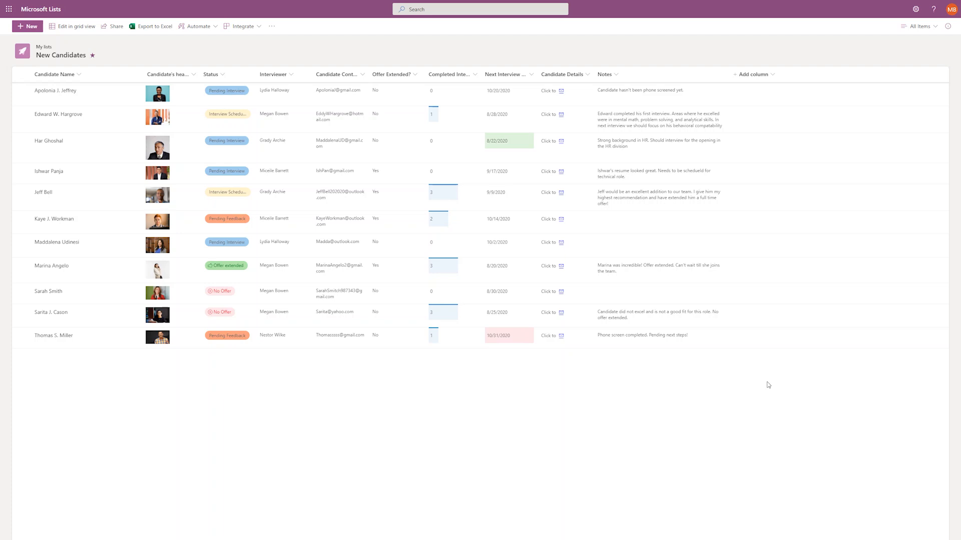
Group the candidates by Status and collapse all five groups to their headers.
click(227, 75)
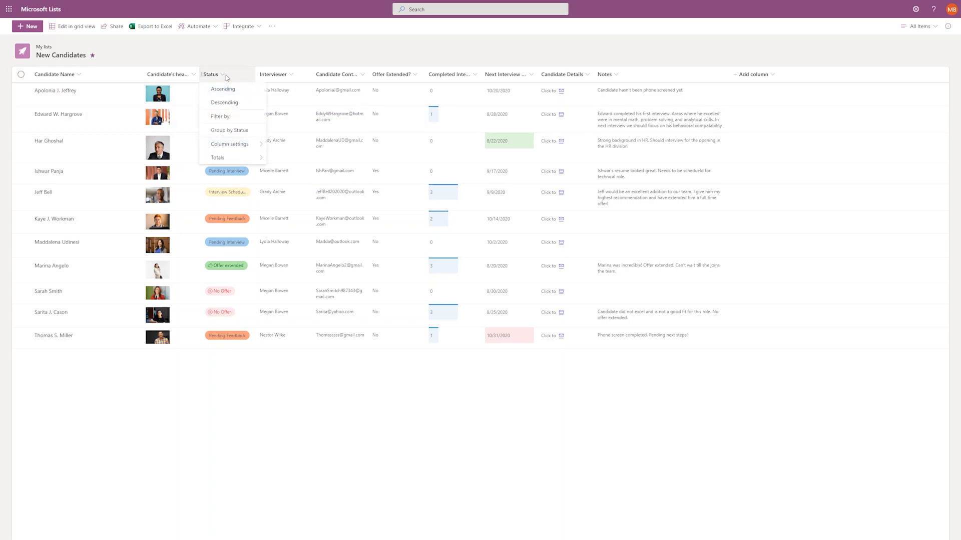
click(243, 131)
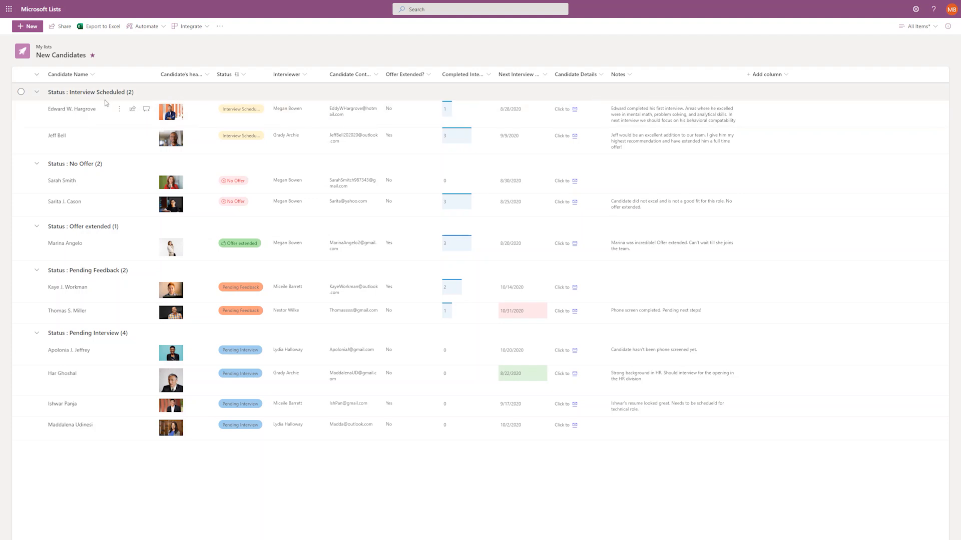
click(36, 74)
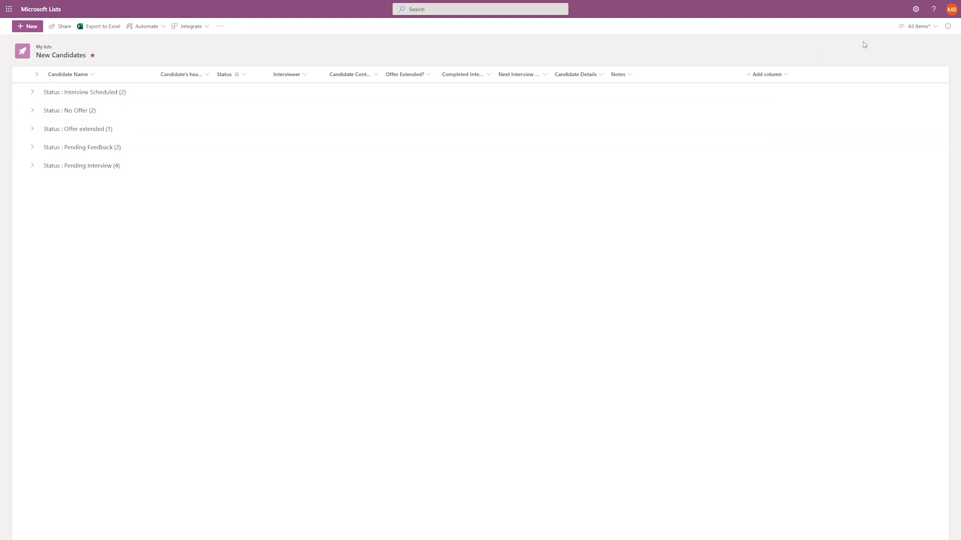
click(915, 30)
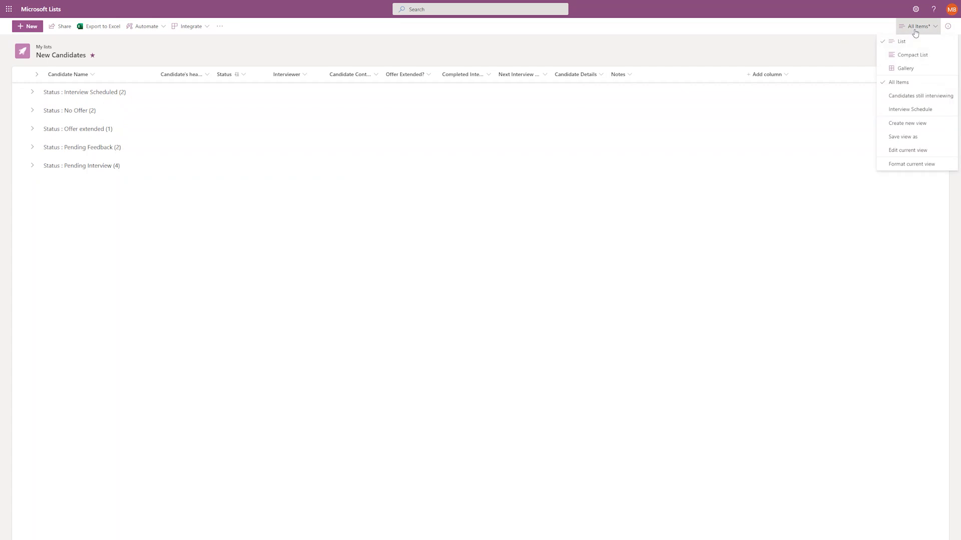
click(905, 71)
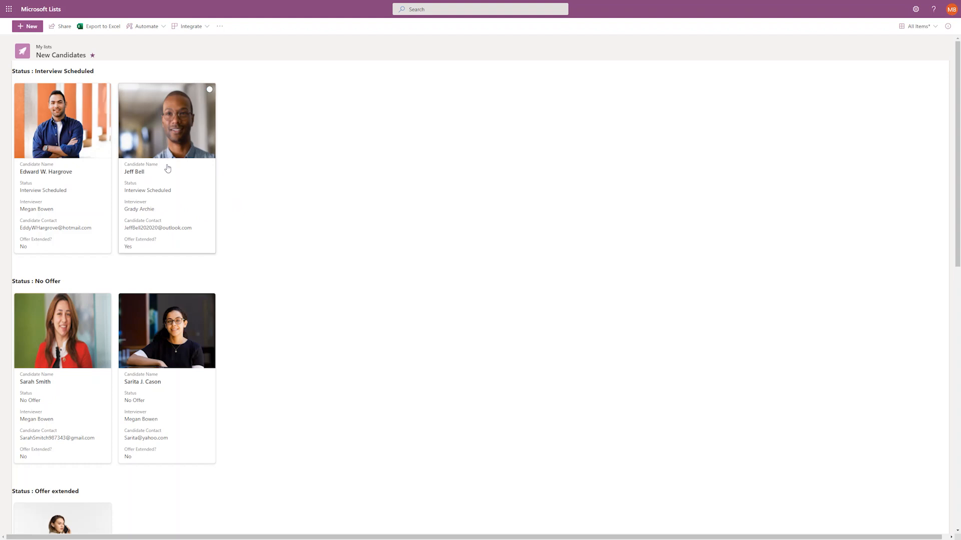
click(170, 186)
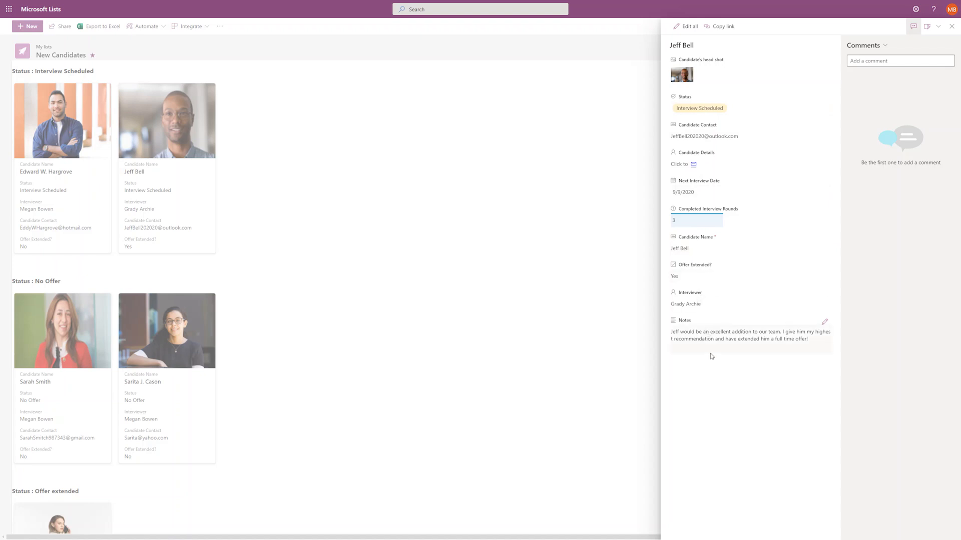
click(604, 333)
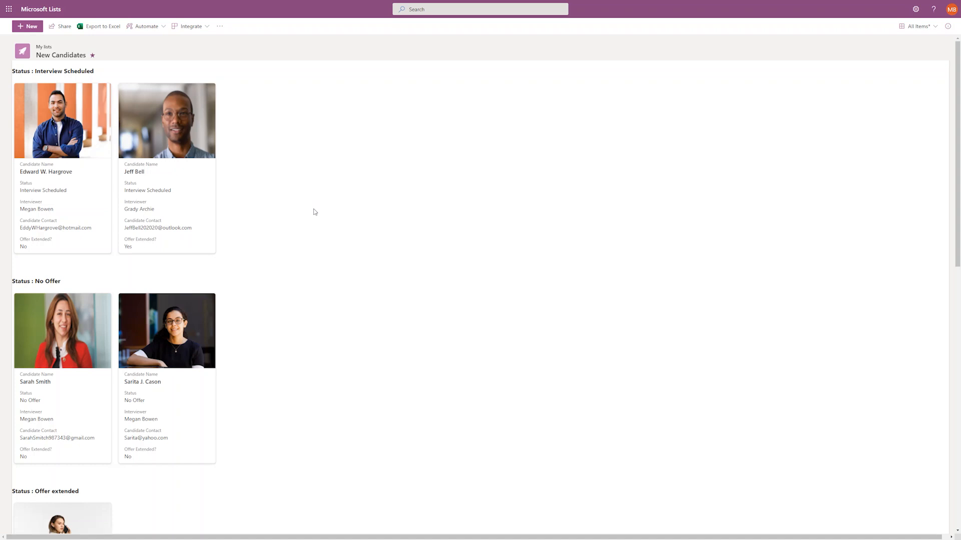
scroll(314, 208, down, 6)
scroll(315, 212, down, 4)
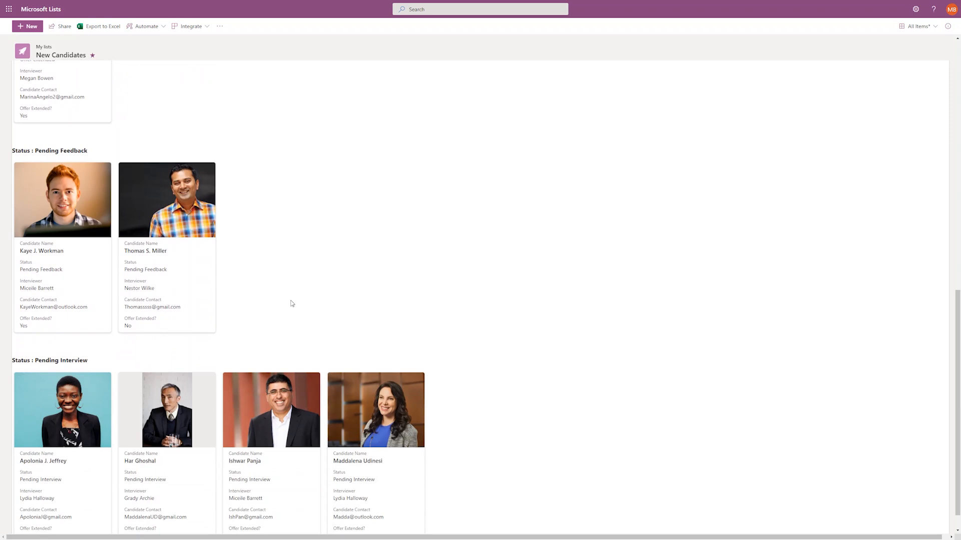
scroll(290, 302, up, 10)
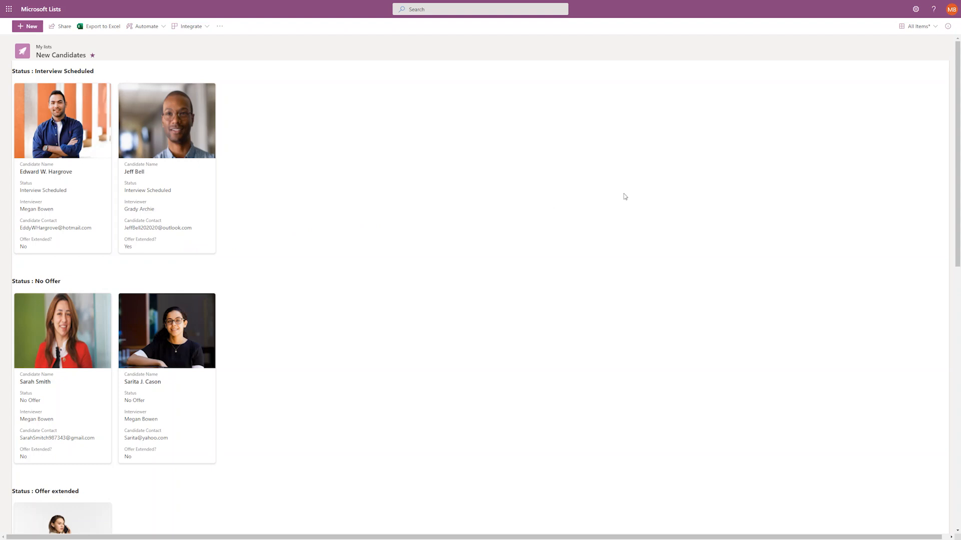
click(919, 26)
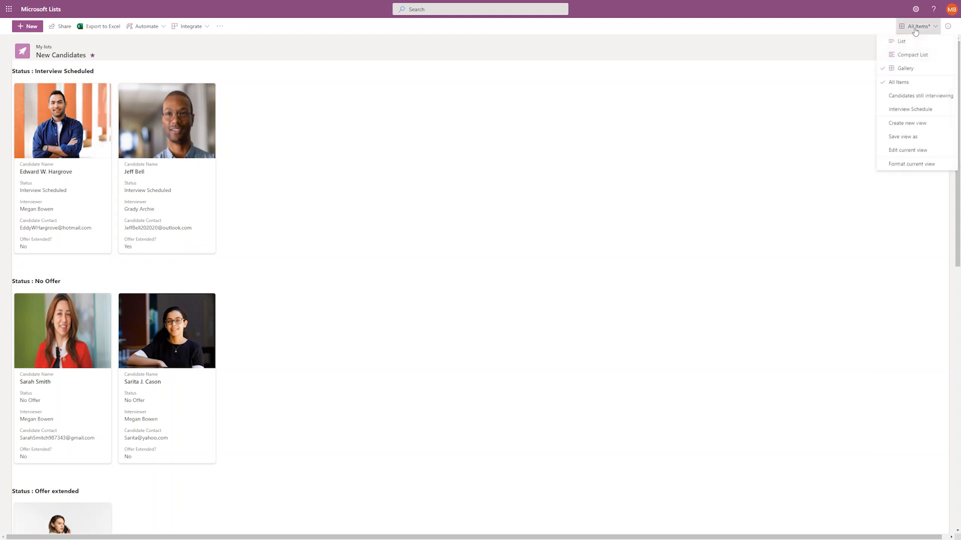
Edit cards: drop Candidate Contact, add Completed Interview Rounds after Status, move Interviewer last, and save.
click(906, 167)
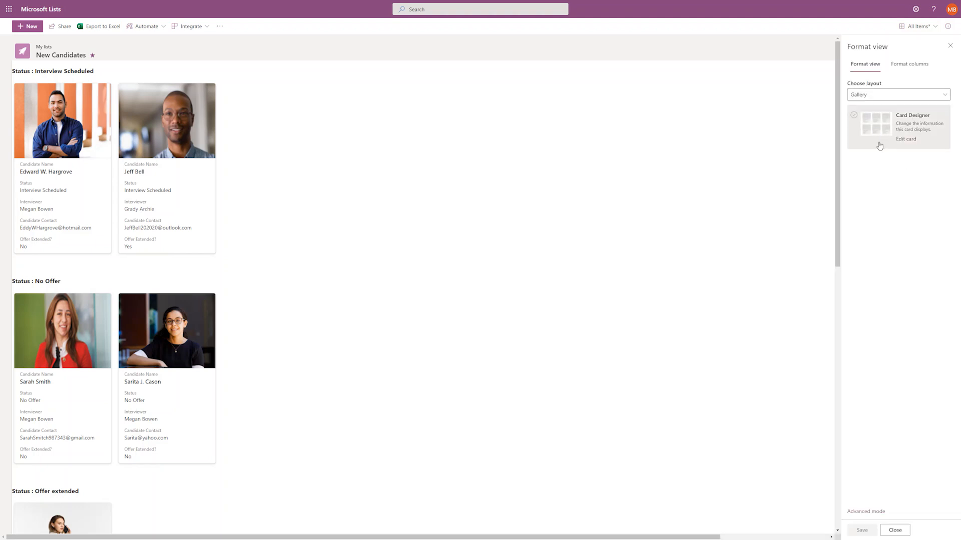
click(903, 140)
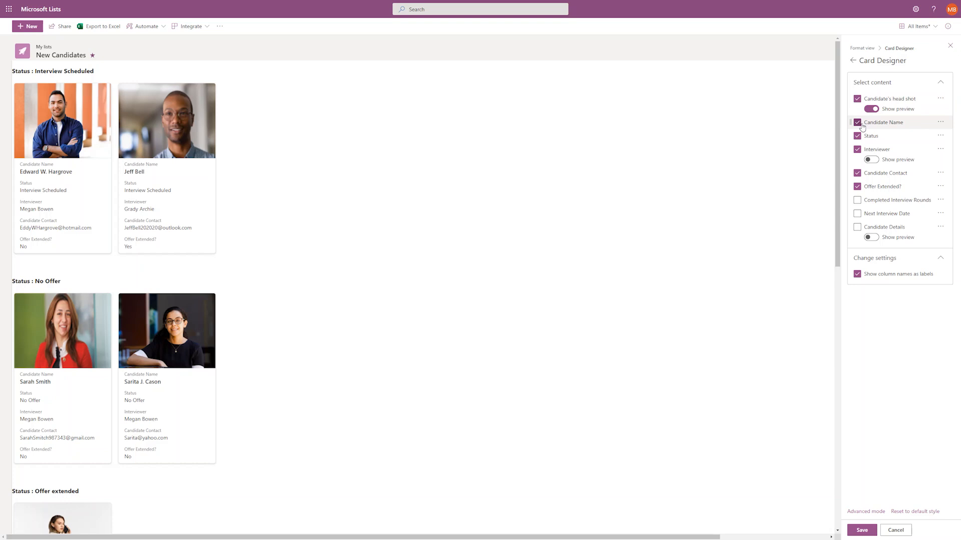
click(871, 159)
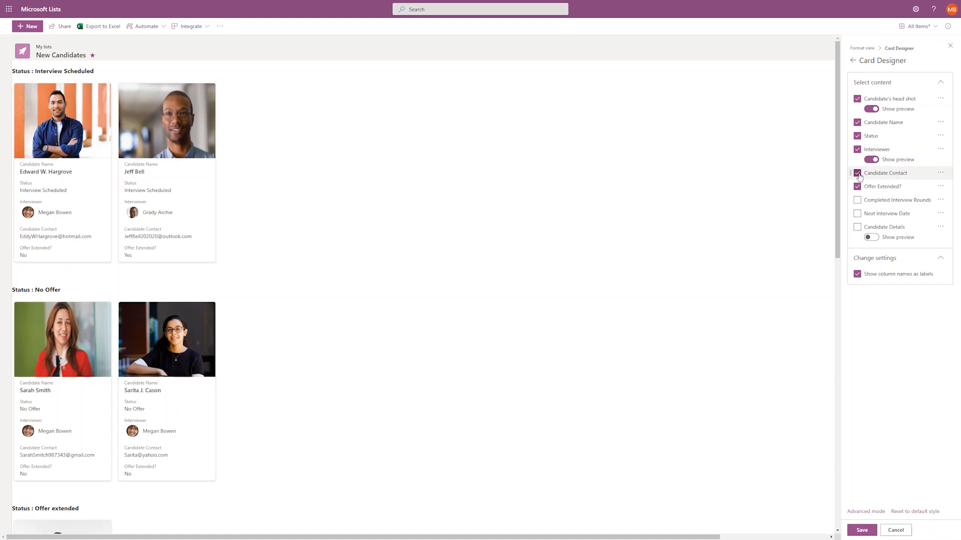
click(857, 173)
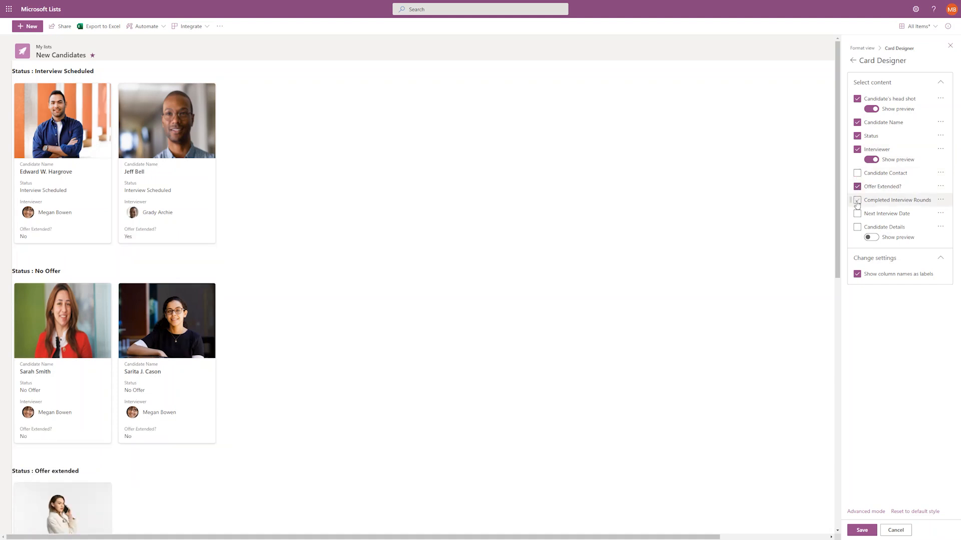
click(857, 200)
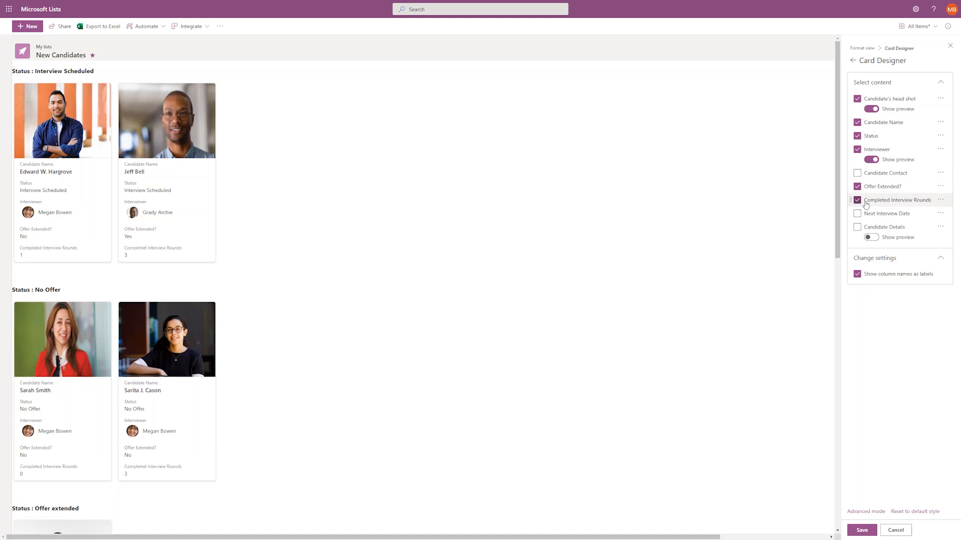
drag(873, 203, 876, 150)
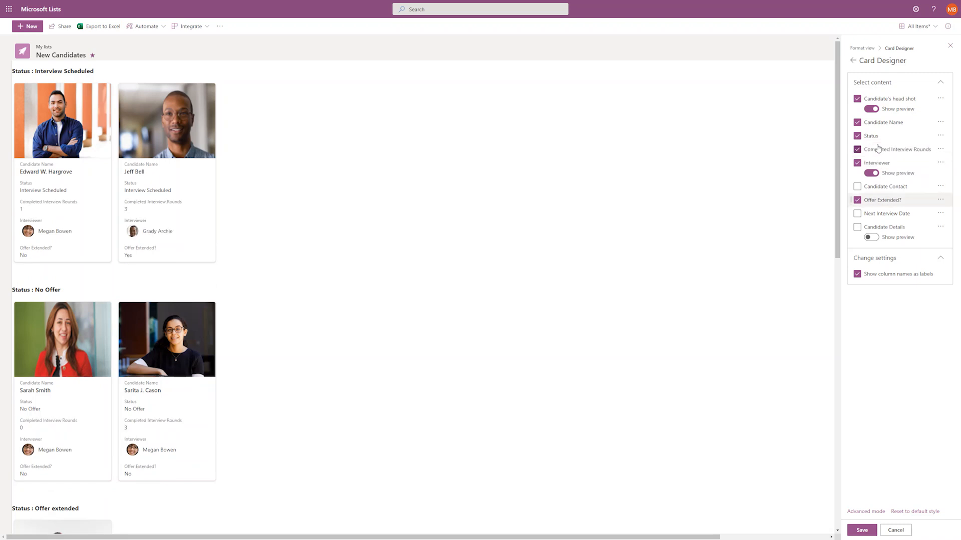
drag(861, 166, 863, 208)
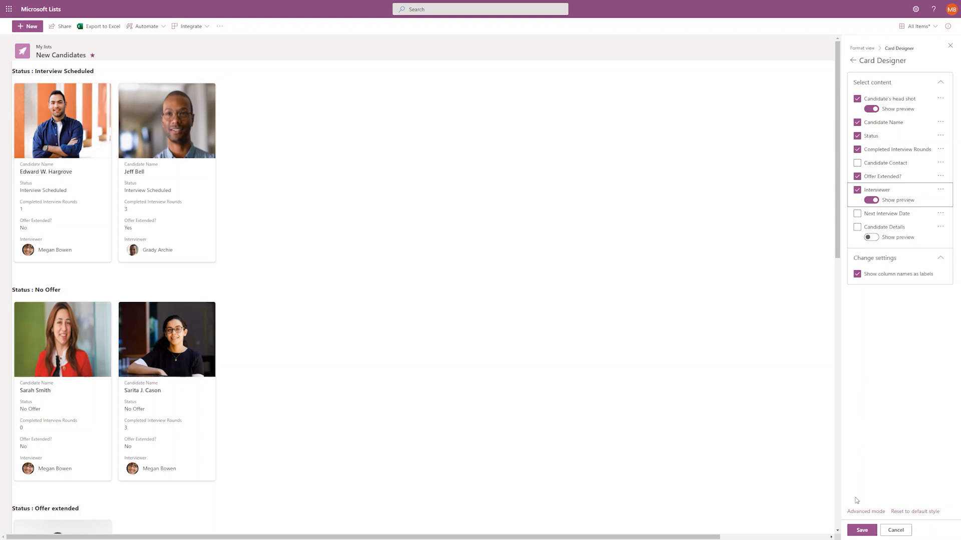
click(861, 534)
click(886, 531)
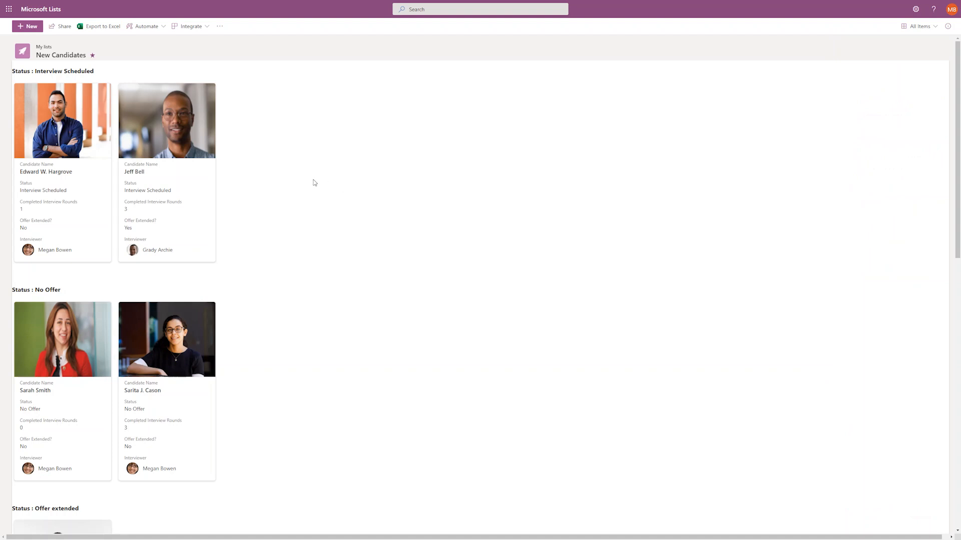
scroll(280, 179, down, 3)
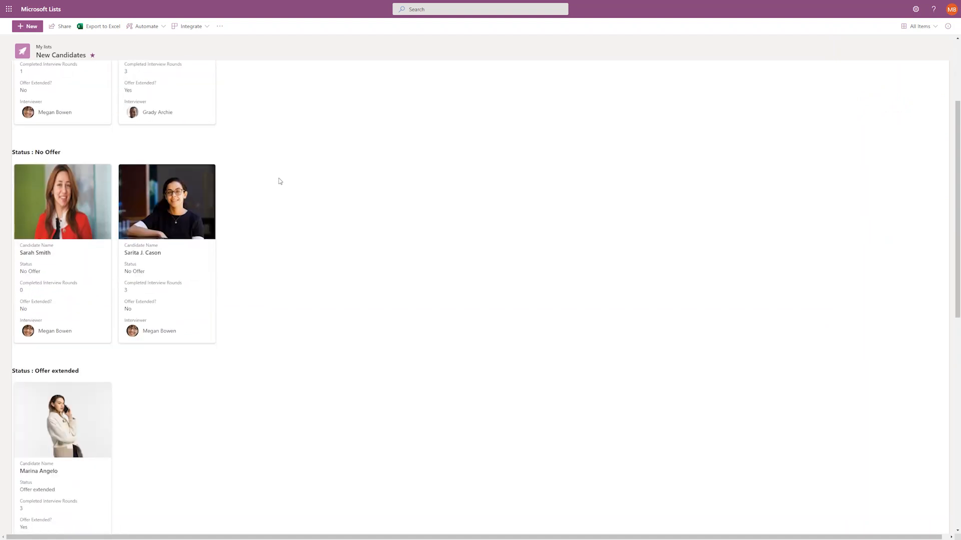
scroll(259, 235, down, 3)
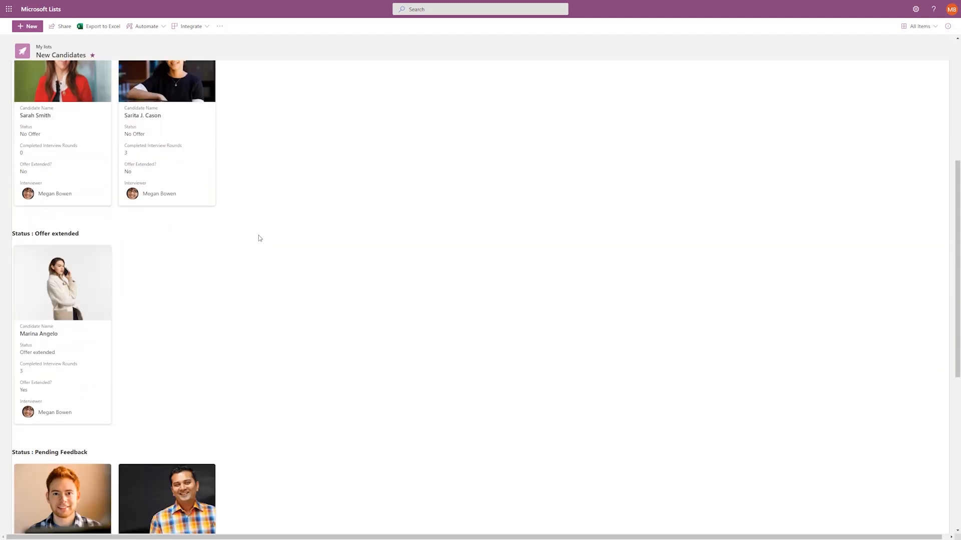
scroll(260, 239, down, 3)
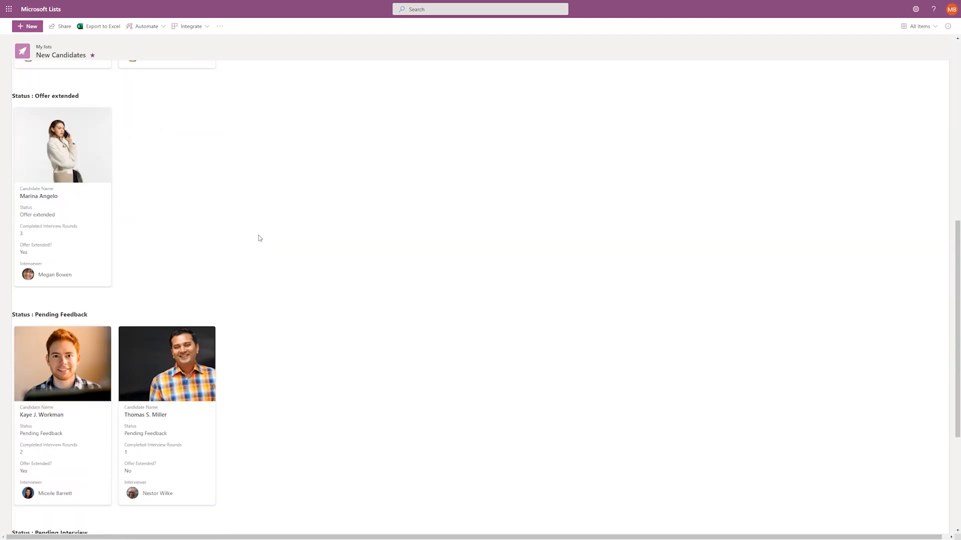
scroll(260, 238, down, 3)
scroll(293, 254, down, 3)
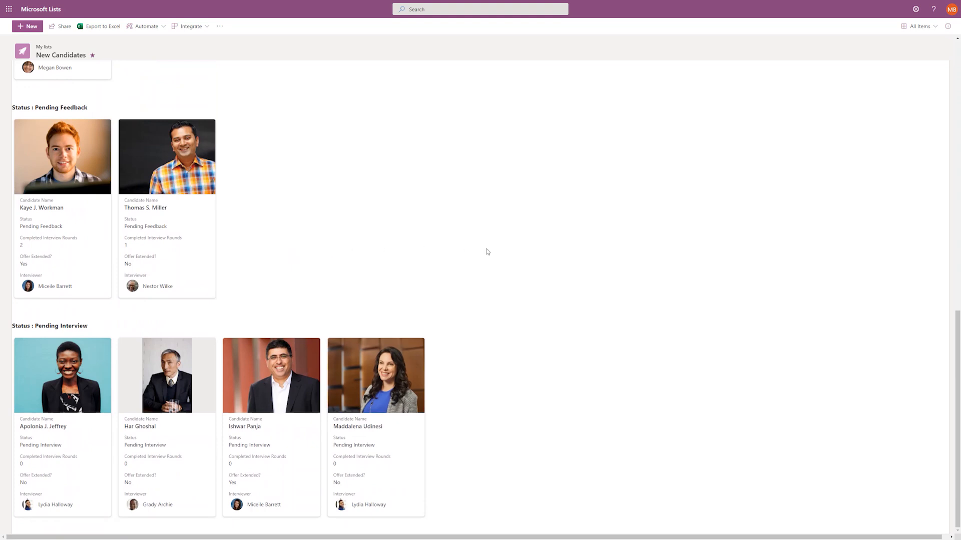
scroll(487, 251, up, 10)
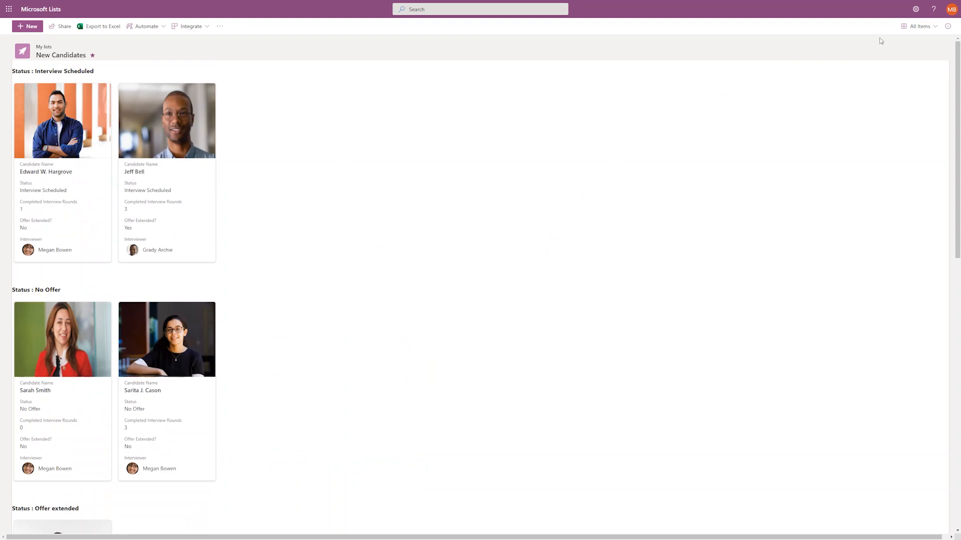
click(916, 27)
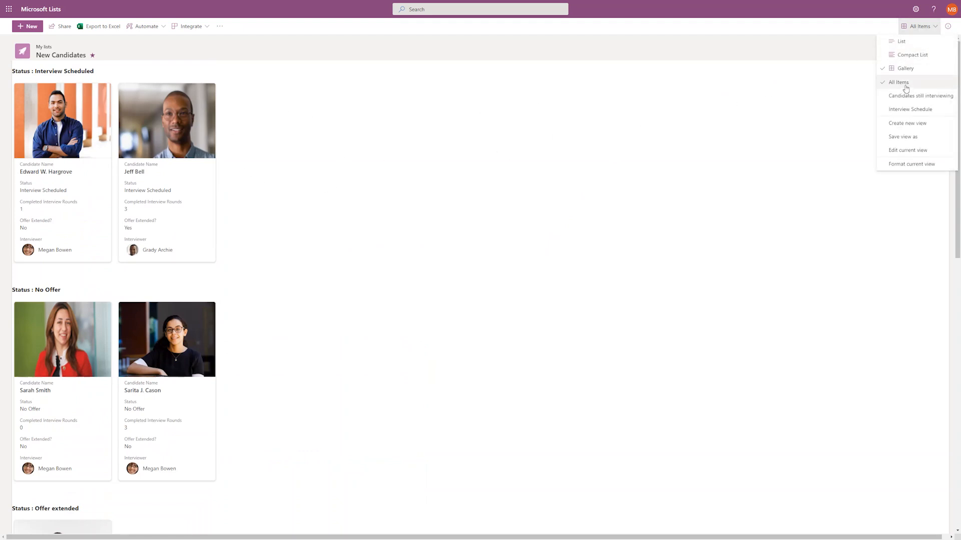
Save the current view setup under the name All Items.
click(909, 137)
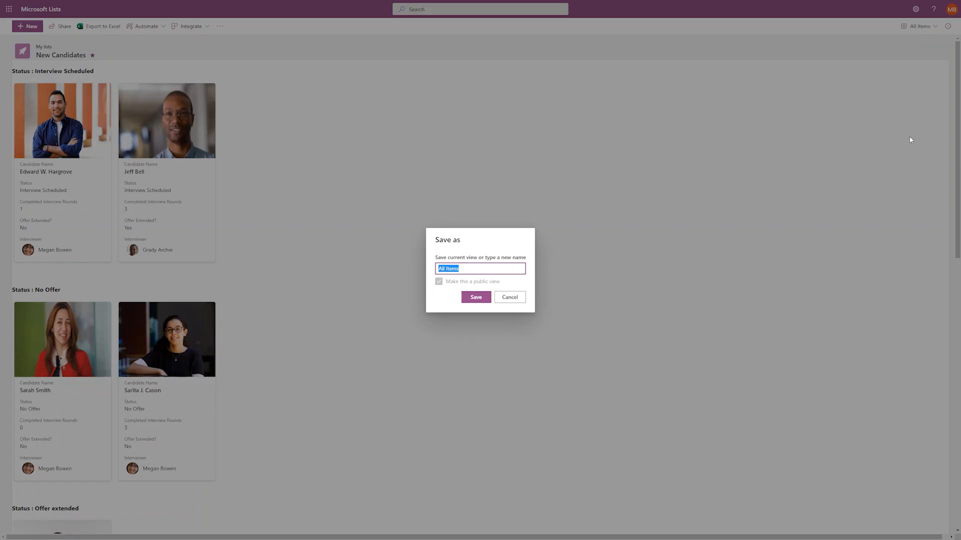
click(476, 299)
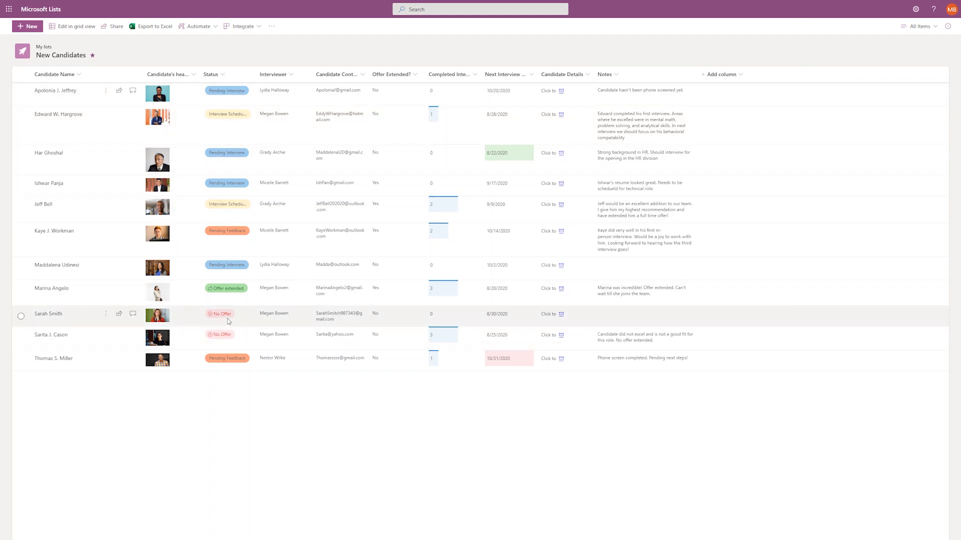
Start a new rule that triggers when the Status column changes to No Offer.
click(205, 28)
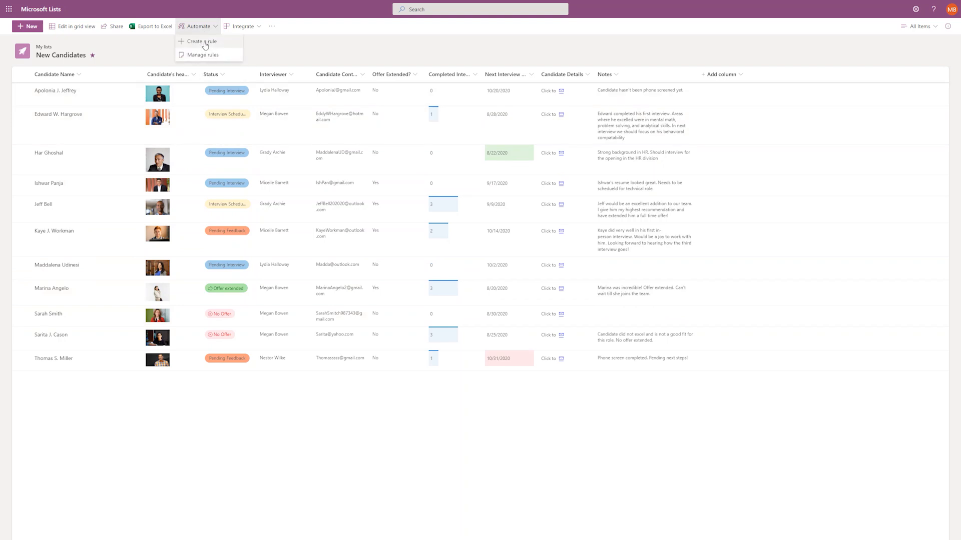
click(205, 43)
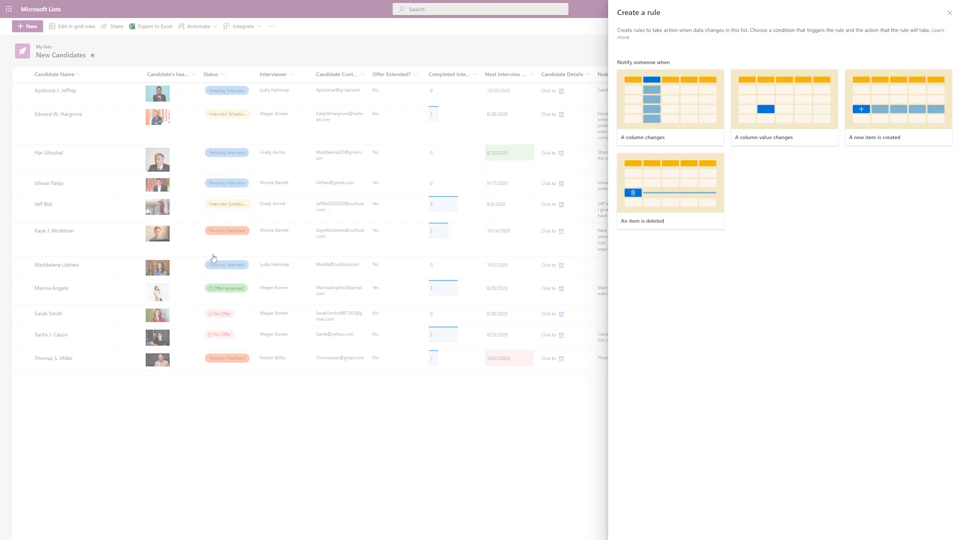
click(781, 124)
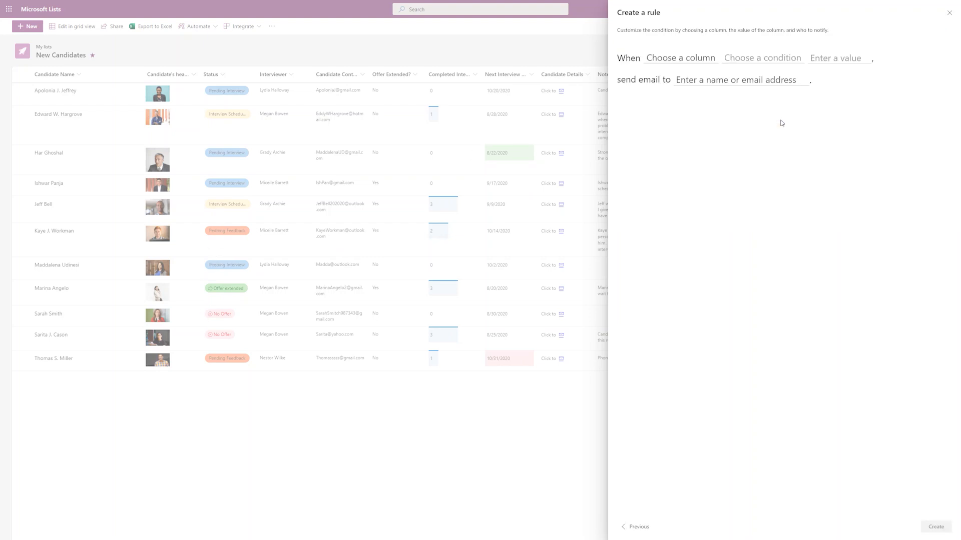
click(667, 61)
click(661, 97)
click(716, 59)
click(711, 80)
click(721, 61)
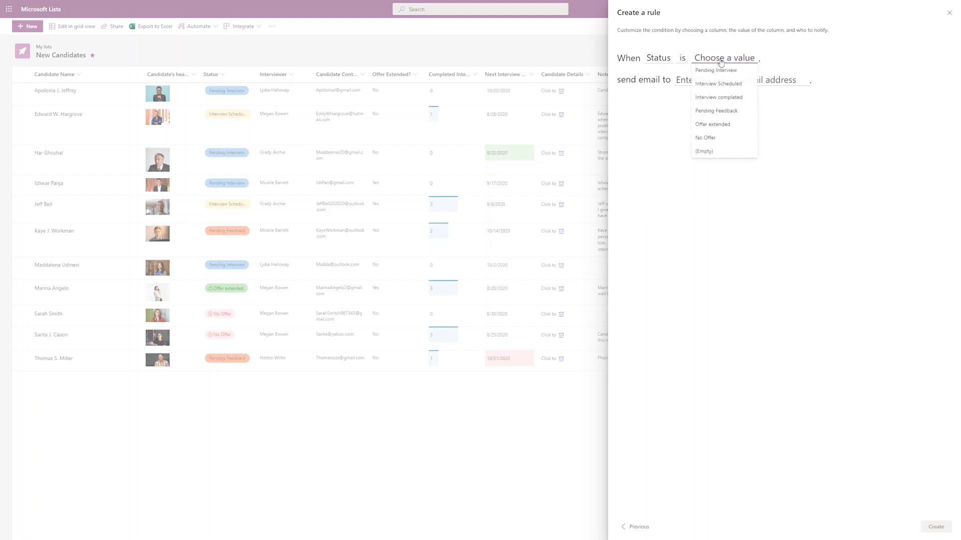
click(709, 138)
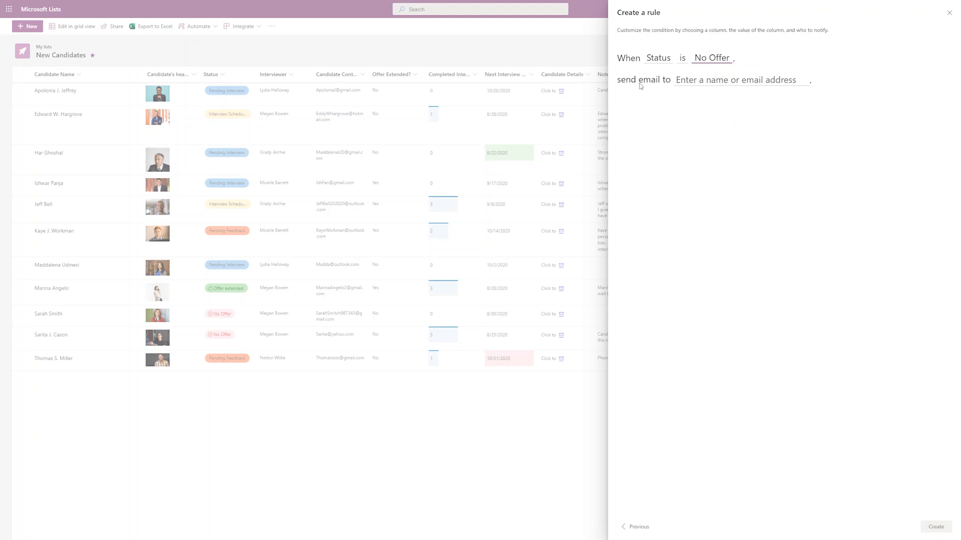
Send the rule's email to the Interviewer, create the rule, and close Manage rules.
click(696, 78)
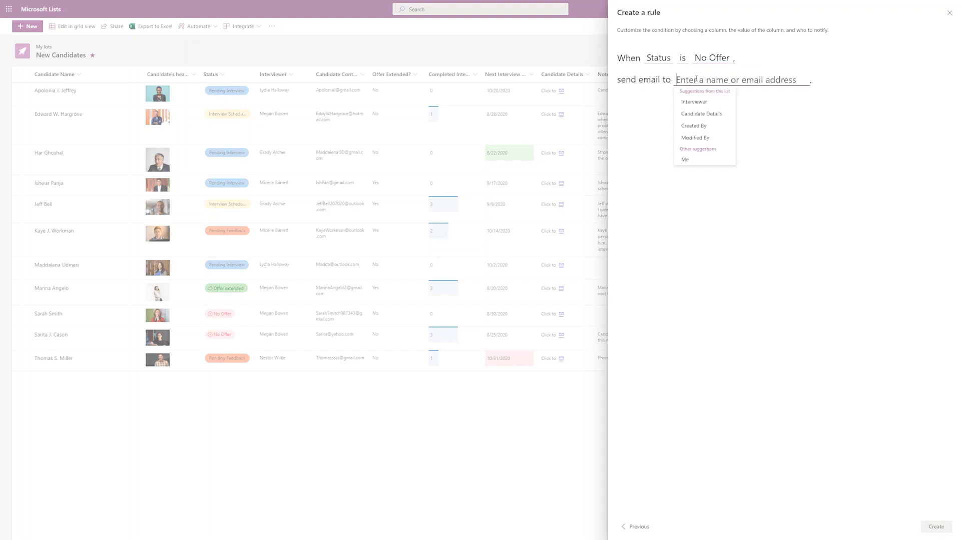
click(696, 103)
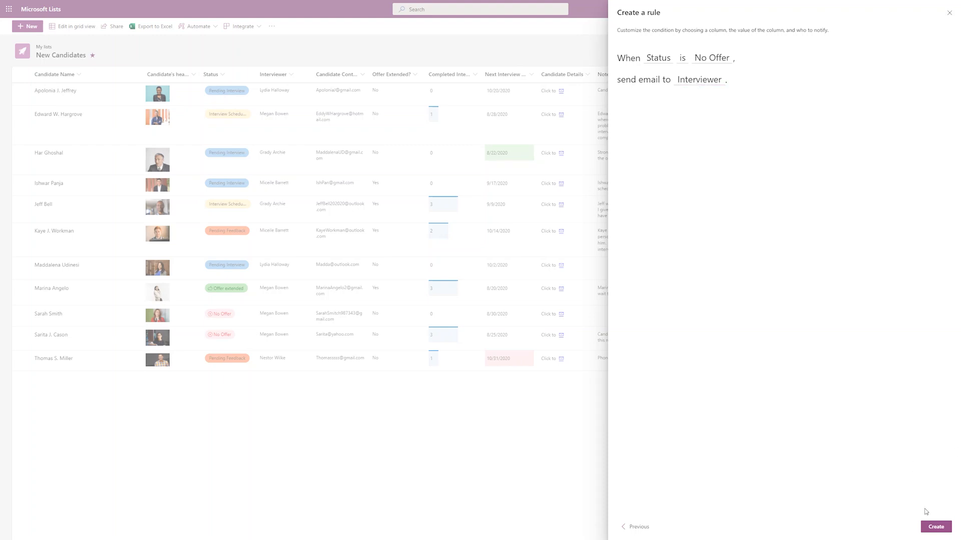
click(935, 526)
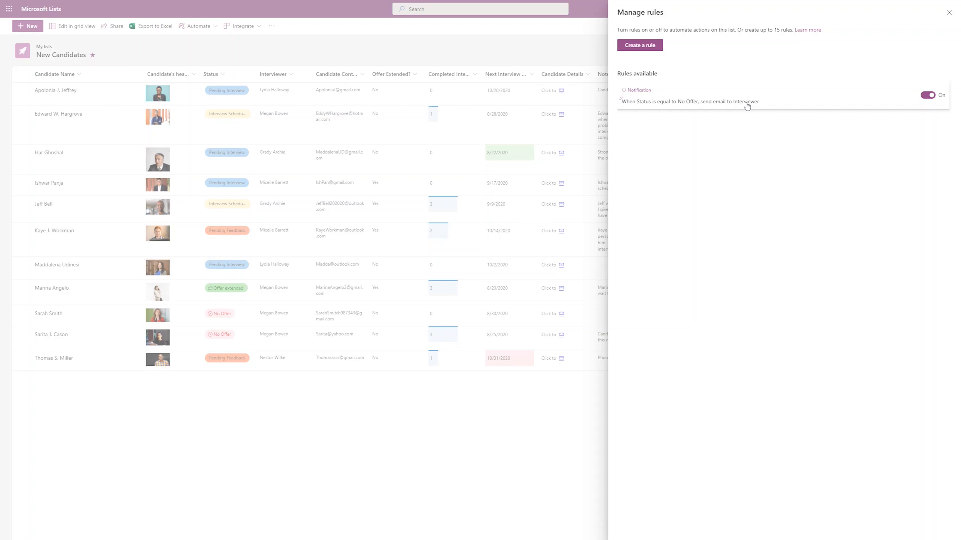
click(948, 15)
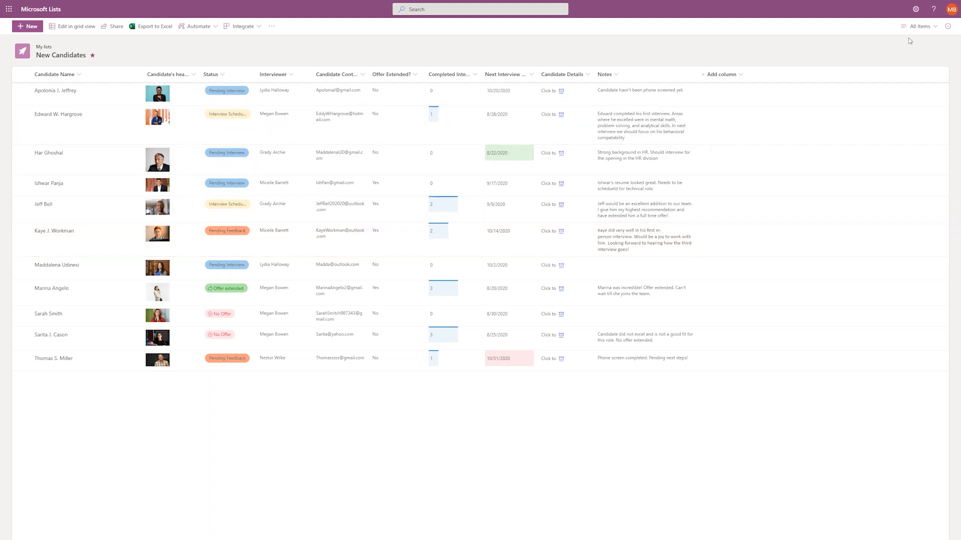
Start a conditional formatting rule for rows where Status is equal to Pending Feedback.
click(913, 29)
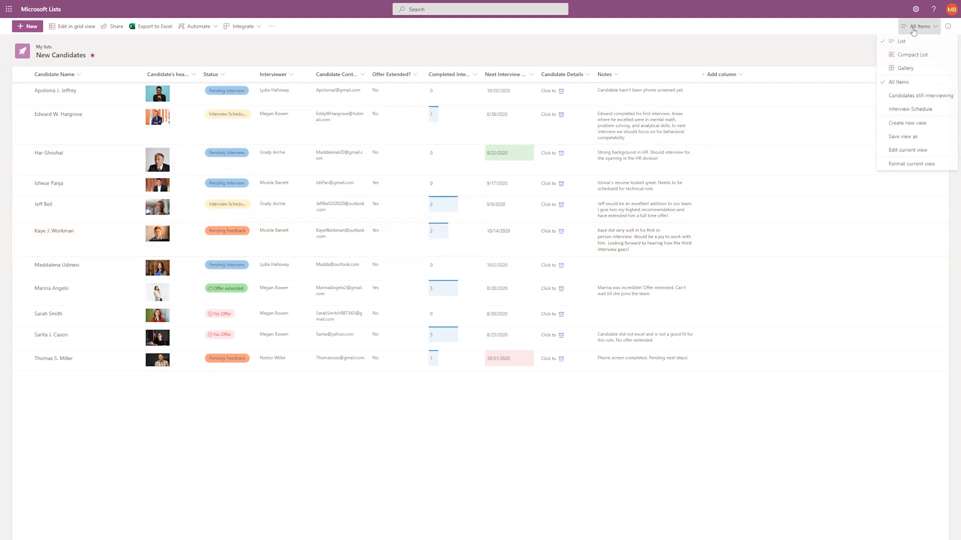
click(918, 170)
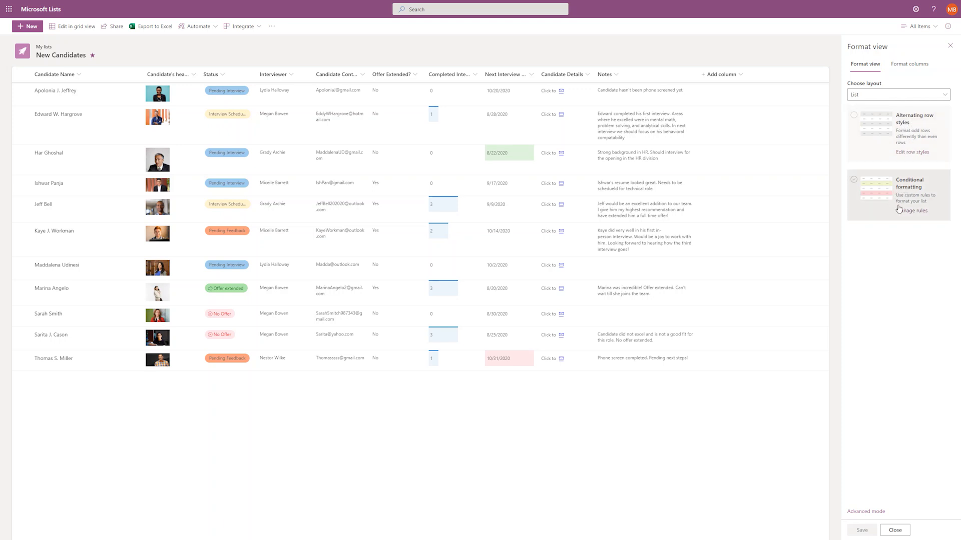
click(910, 195)
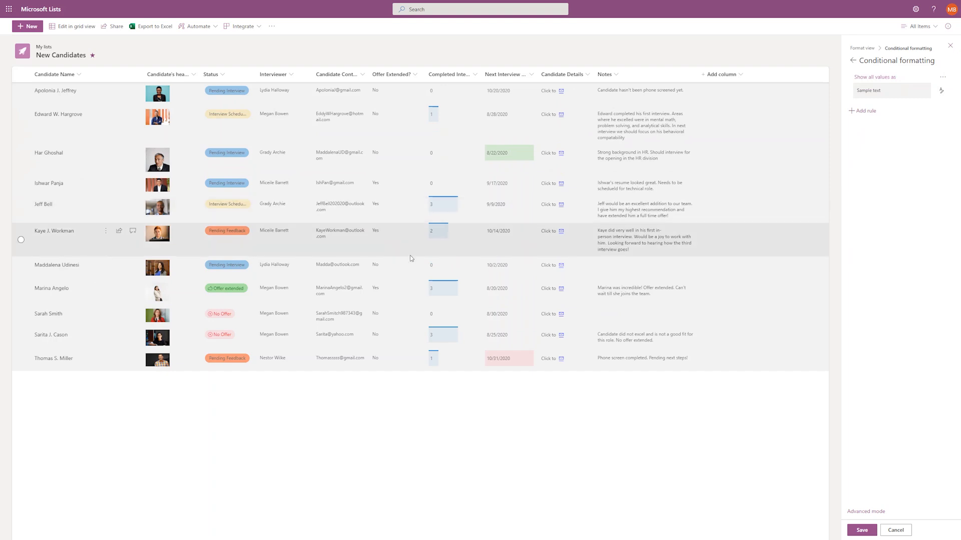
click(883, 79)
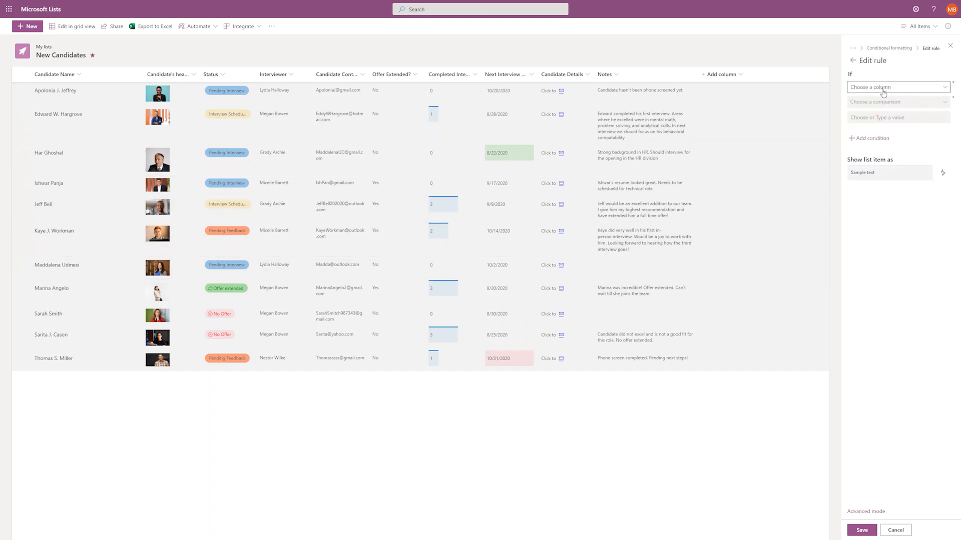
click(883, 89)
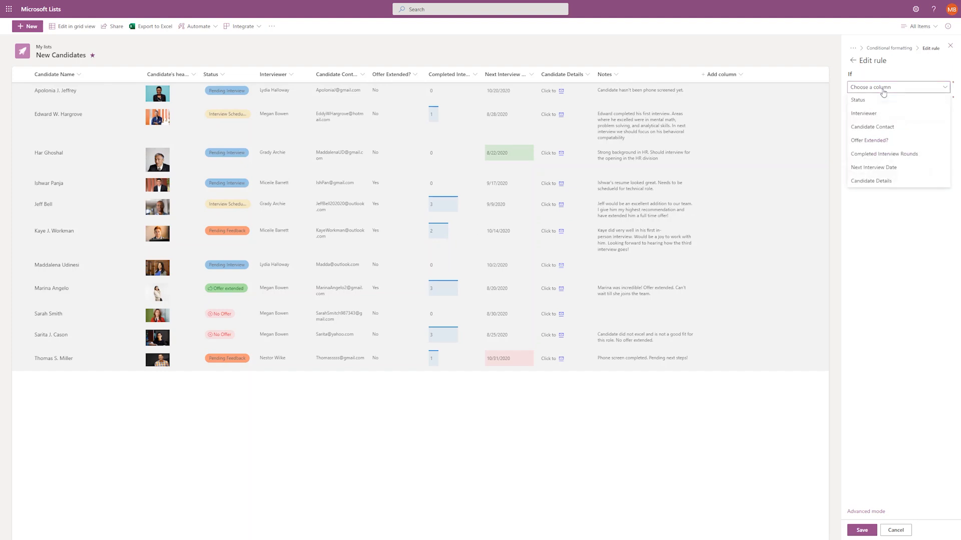
click(883, 99)
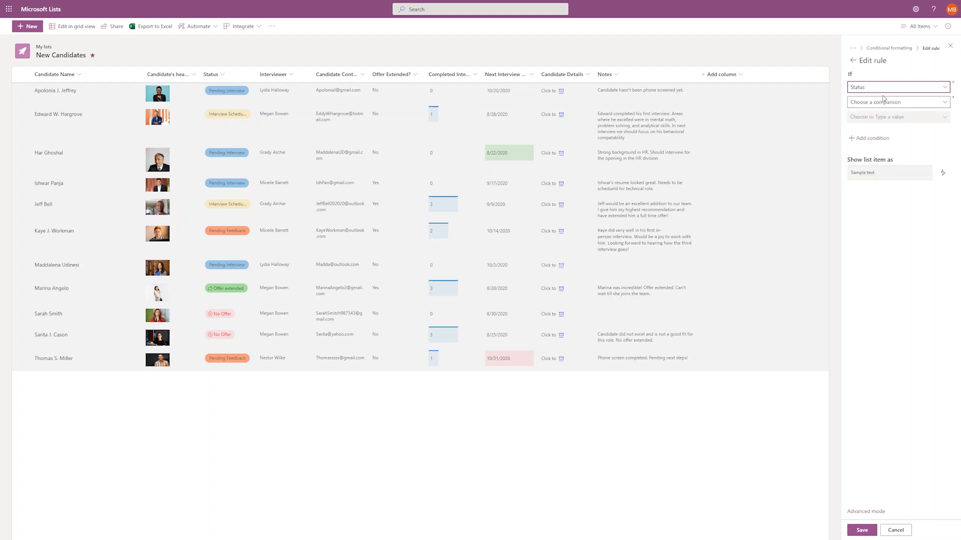
click(885, 103)
click(885, 114)
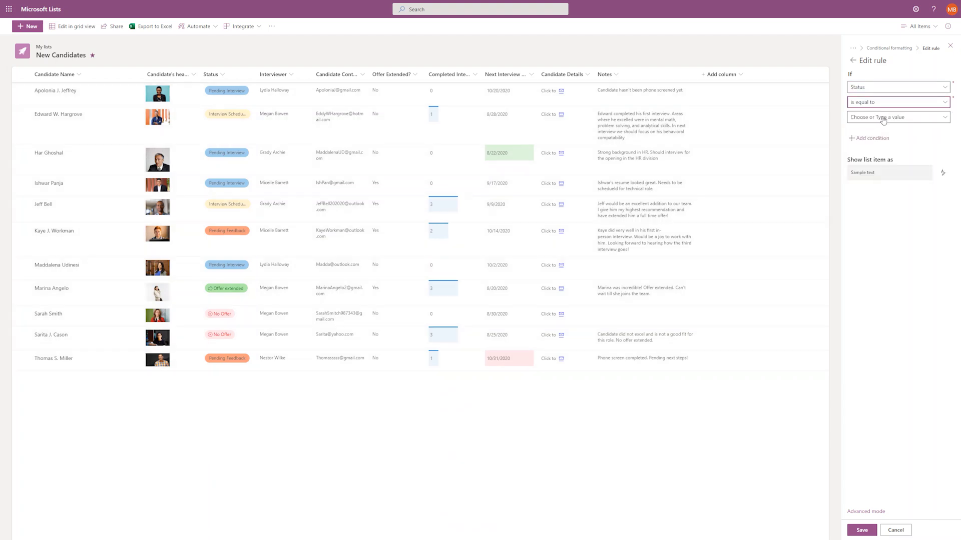
click(882, 117)
click(882, 171)
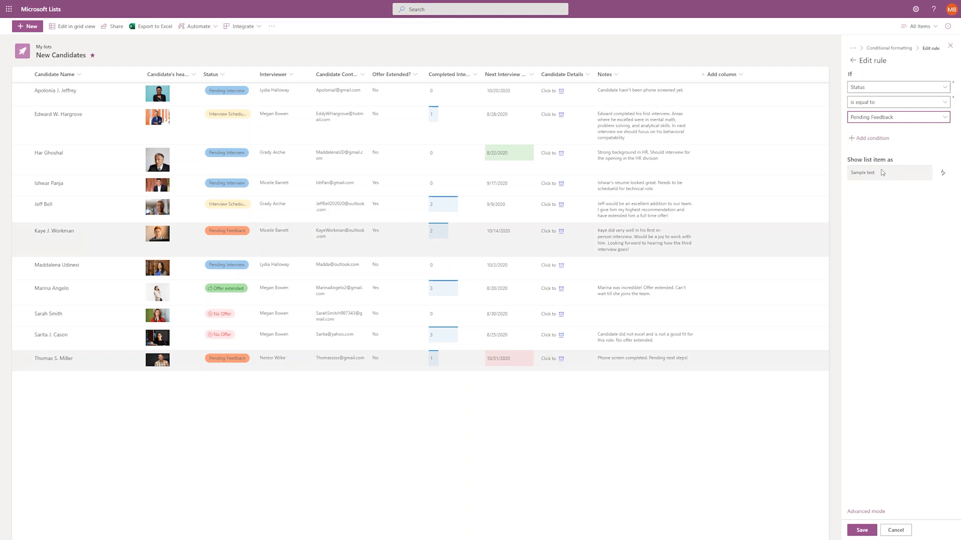
Add a second condition requiring Interviewer to equal the chosen interviewer.
click(871, 139)
click(871, 149)
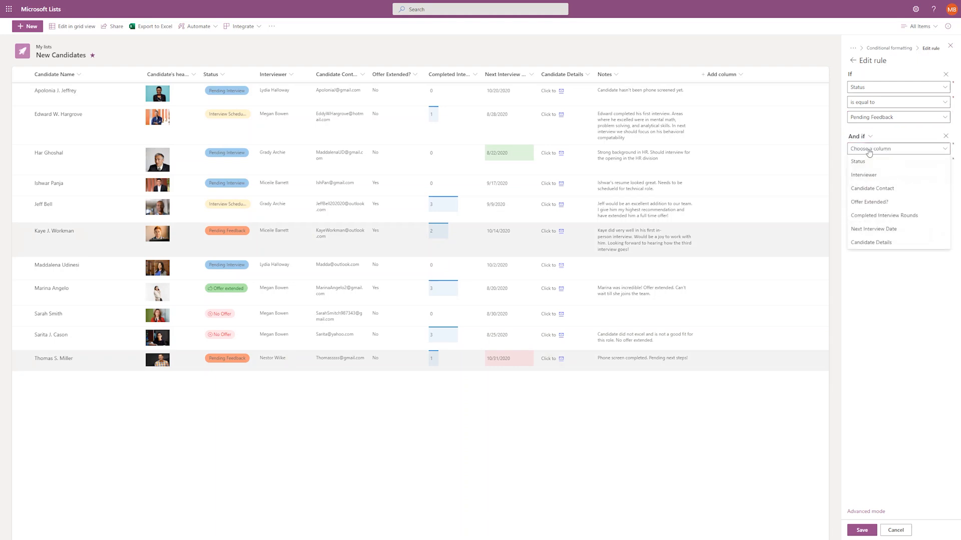
click(871, 174)
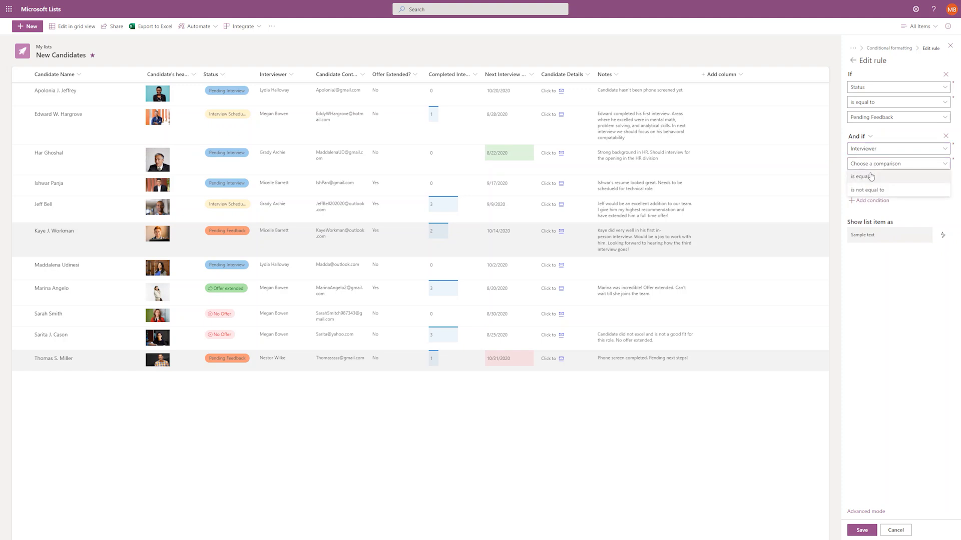
click(870, 179)
text(mice)
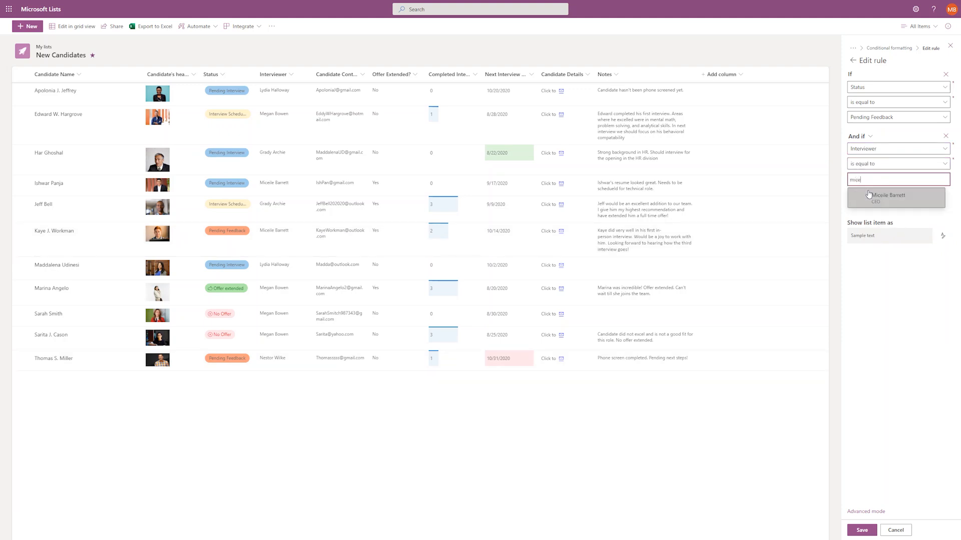
click(876, 199)
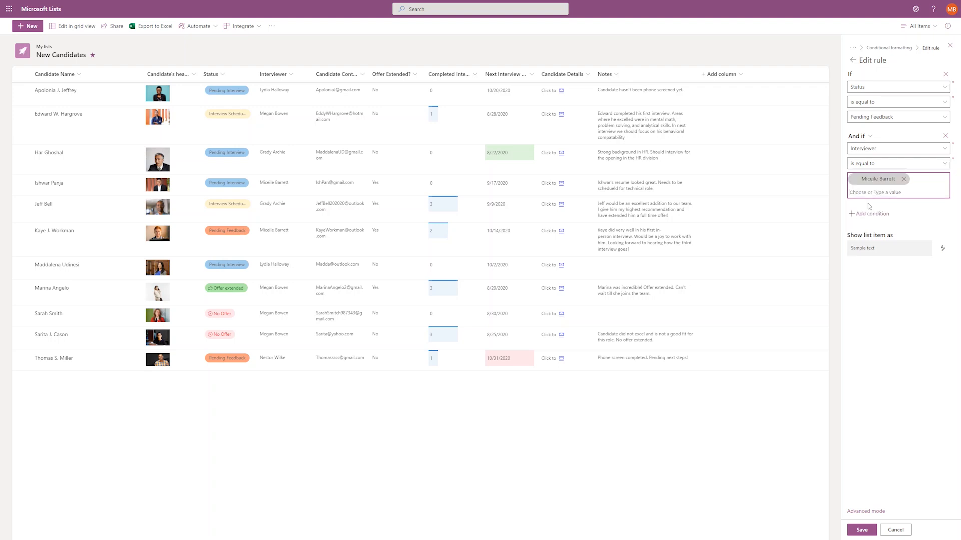
Fill matching rows with peach, save the rule, and close the formatting panel.
click(942, 249)
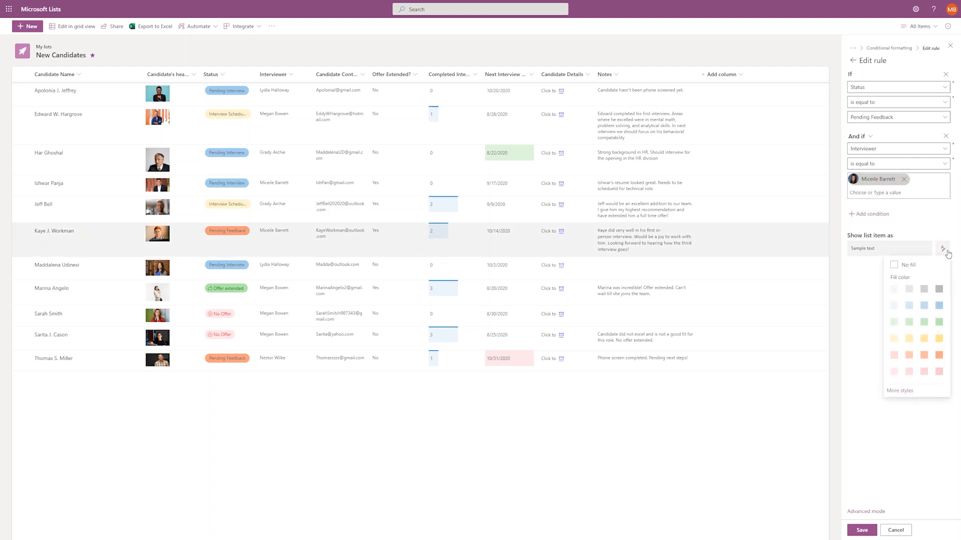
click(909, 355)
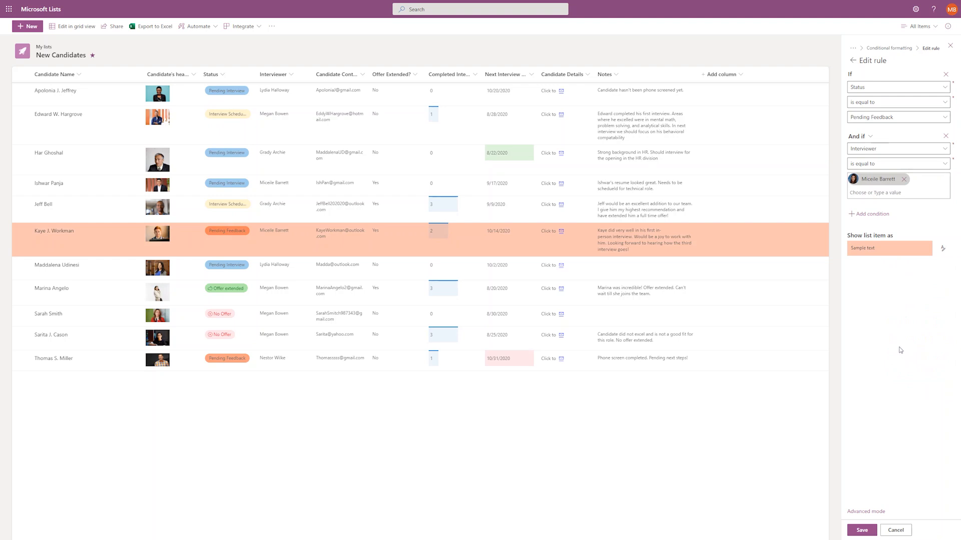
click(862, 530)
click(853, 60)
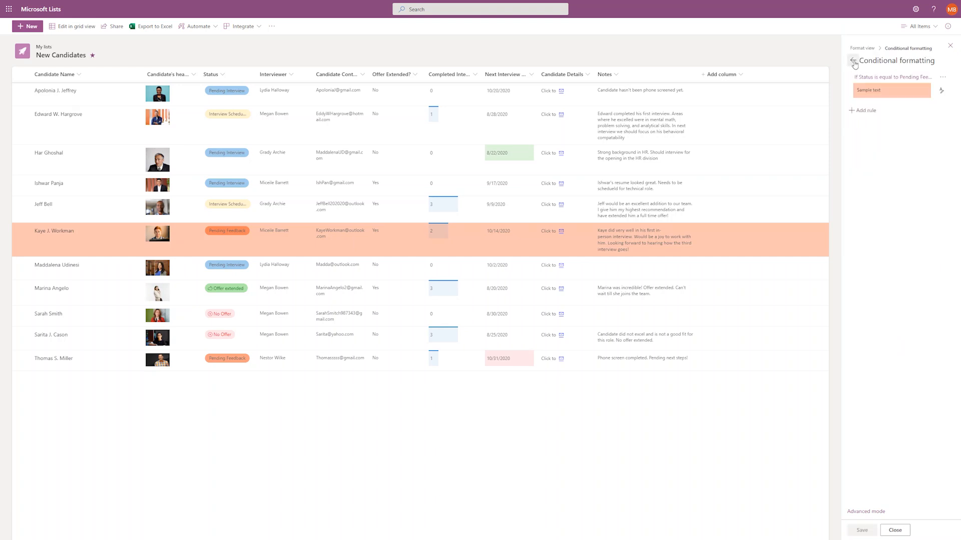
click(893, 530)
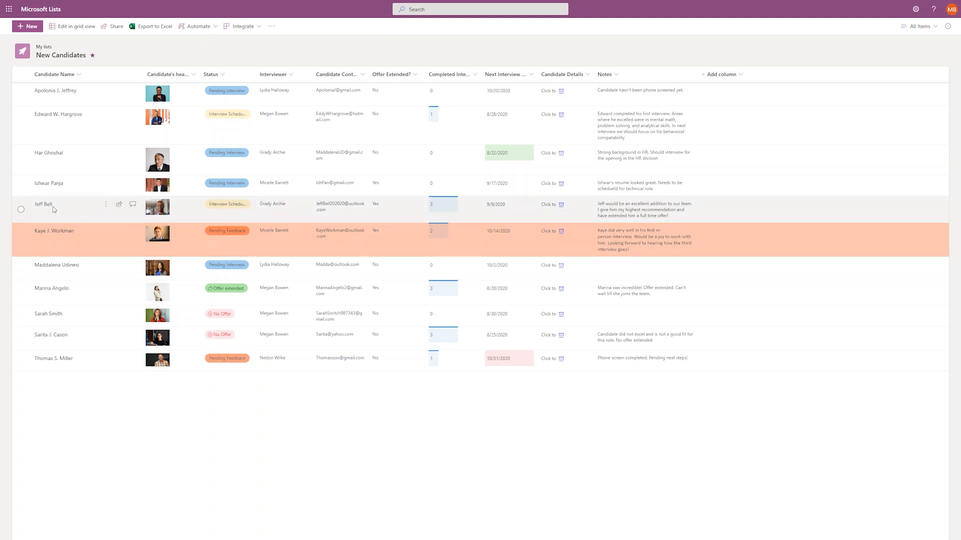
Post the comment 'Gentle reminder upcoming interview' on the fifth candidate's item.
click(132, 207)
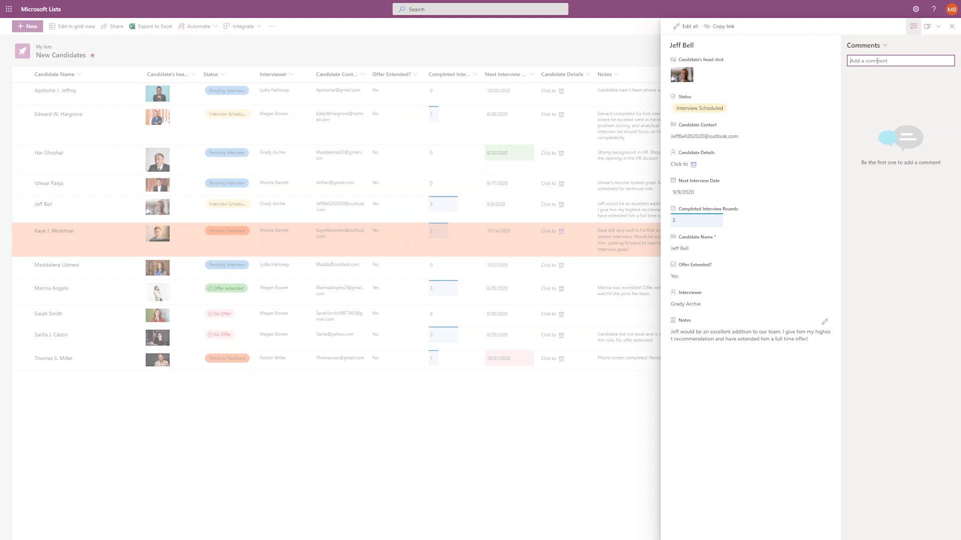
text(Gentle reminder upcoming interv)
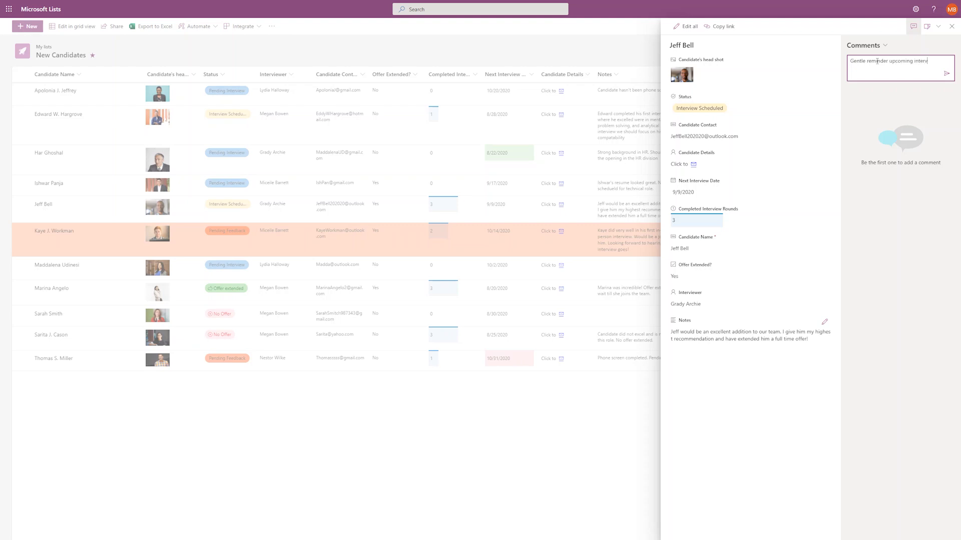
key(ctrl+a)
key(BackSpace)
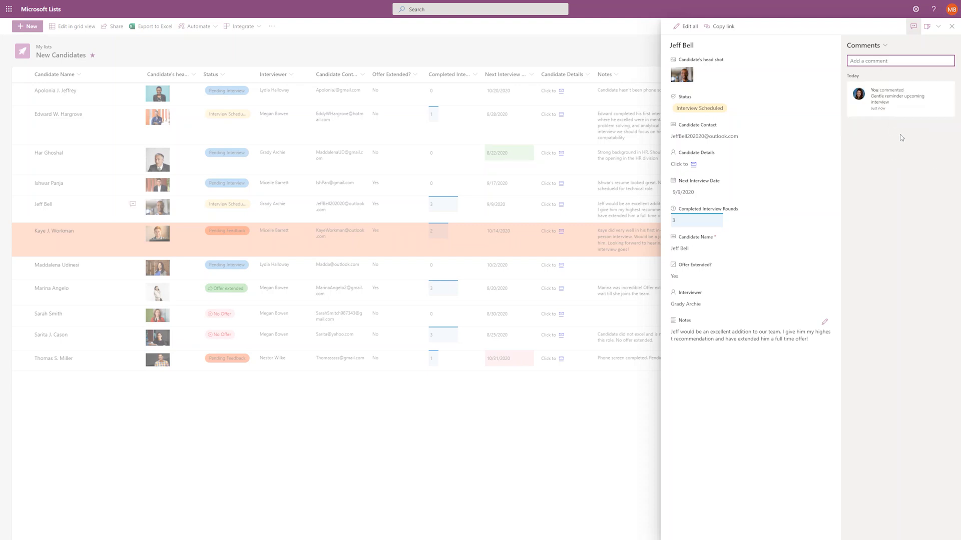
Reopen the candidate's item to confirm the comment was posted, then return to the list.
mouse_move(903, 114)
click(591, 54)
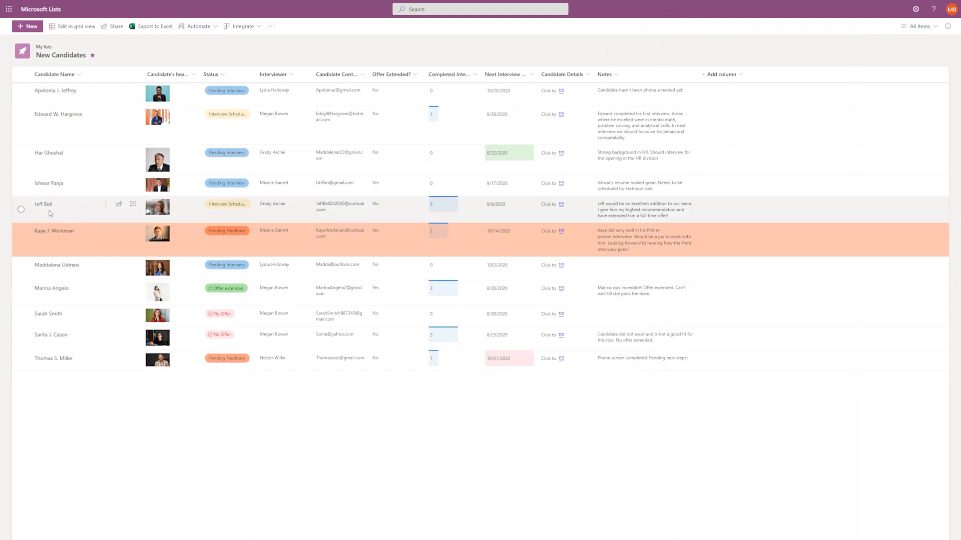
click(133, 205)
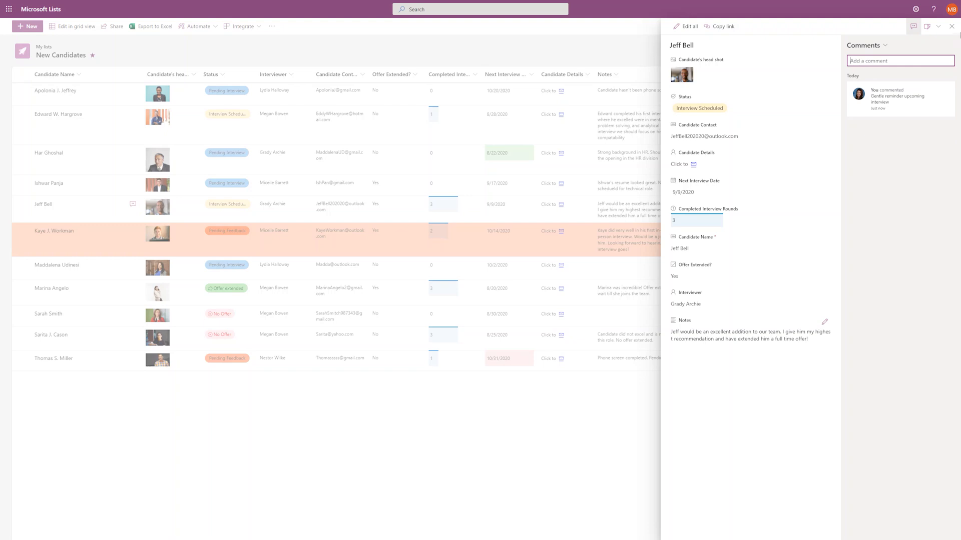
click(952, 26)
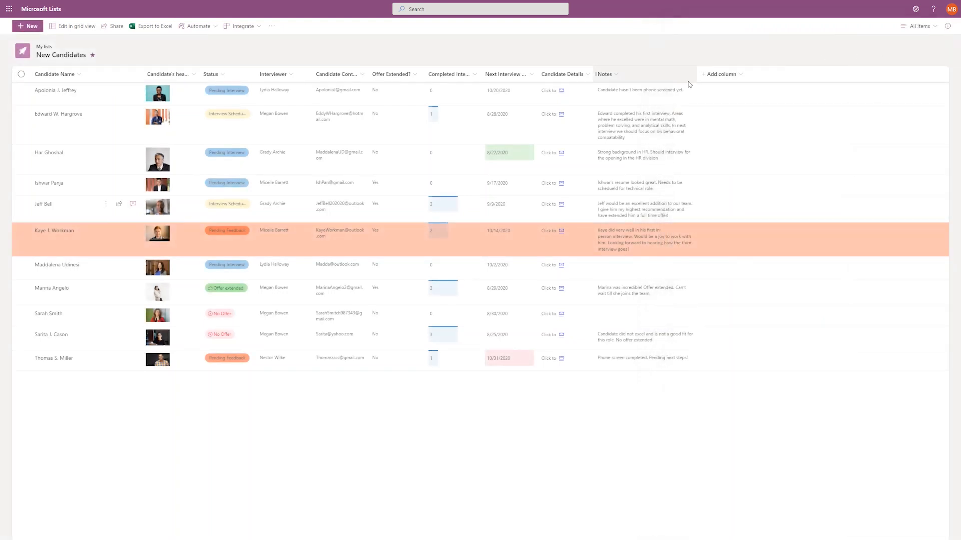
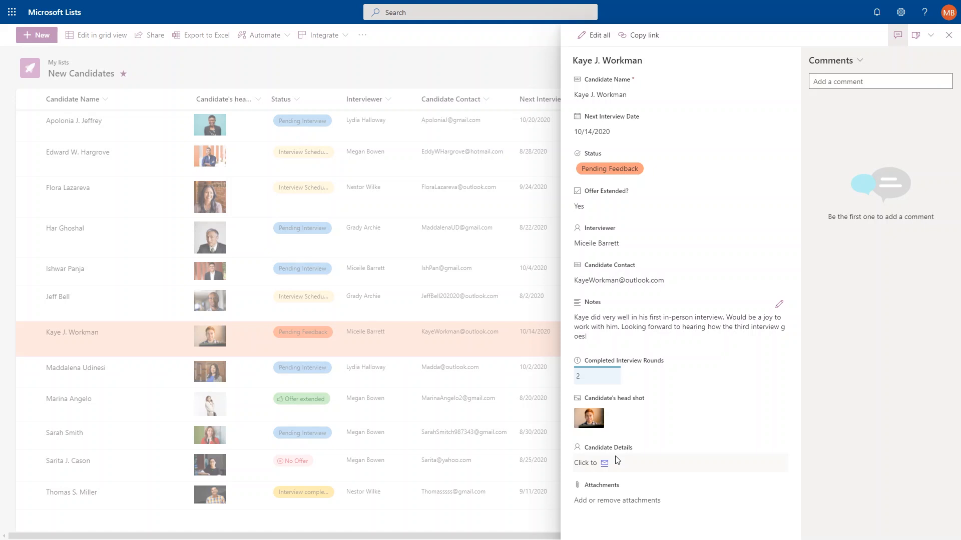
Open the form customisation dropdown on the candidate's open item.
click(923, 46)
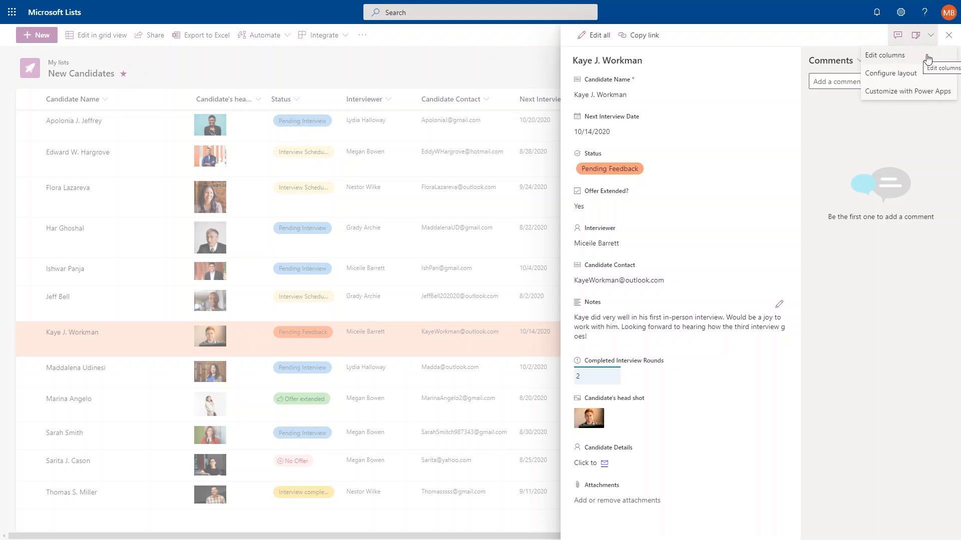
Move Next Interview Date below Status and hide Candidate Details, keeping the head shot shown.
click(927, 59)
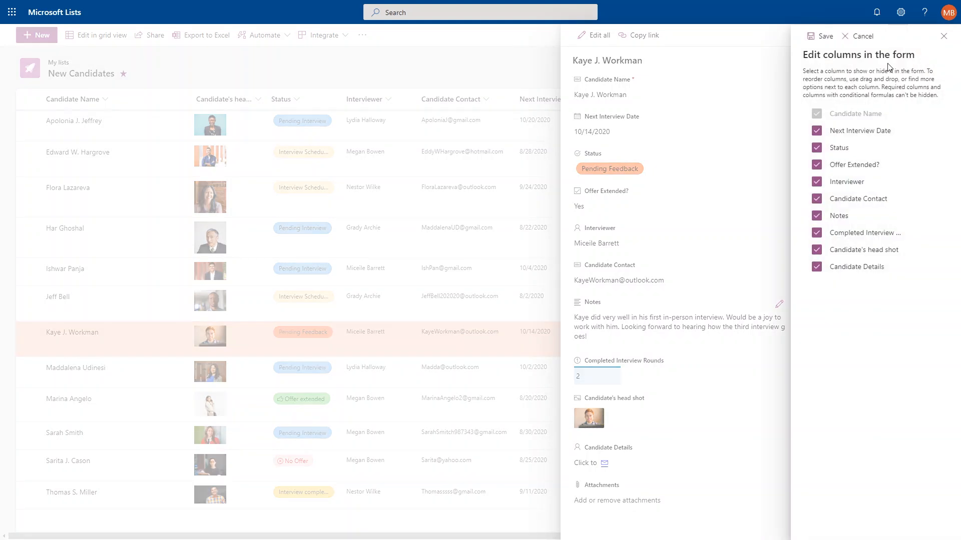
drag(858, 131, 854, 157)
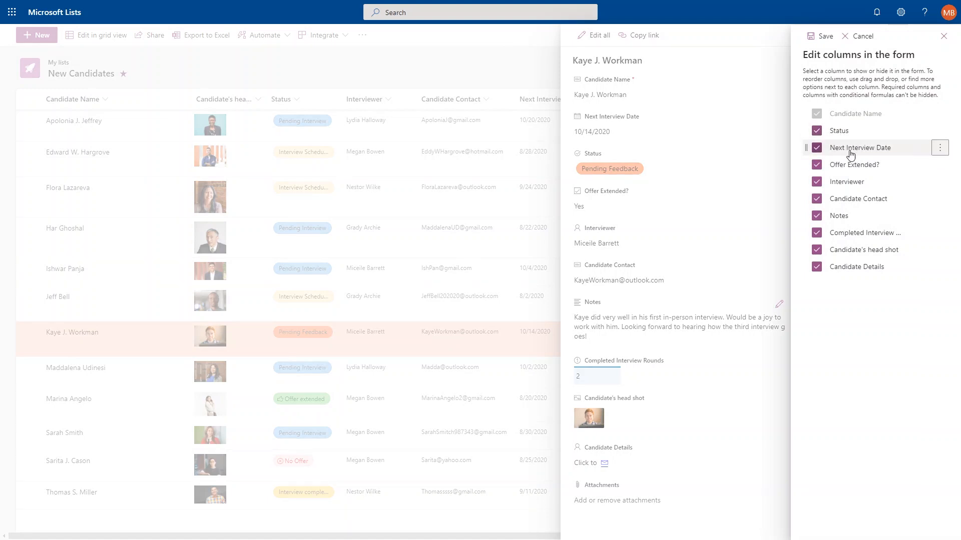
click(816, 268)
click(817, 250)
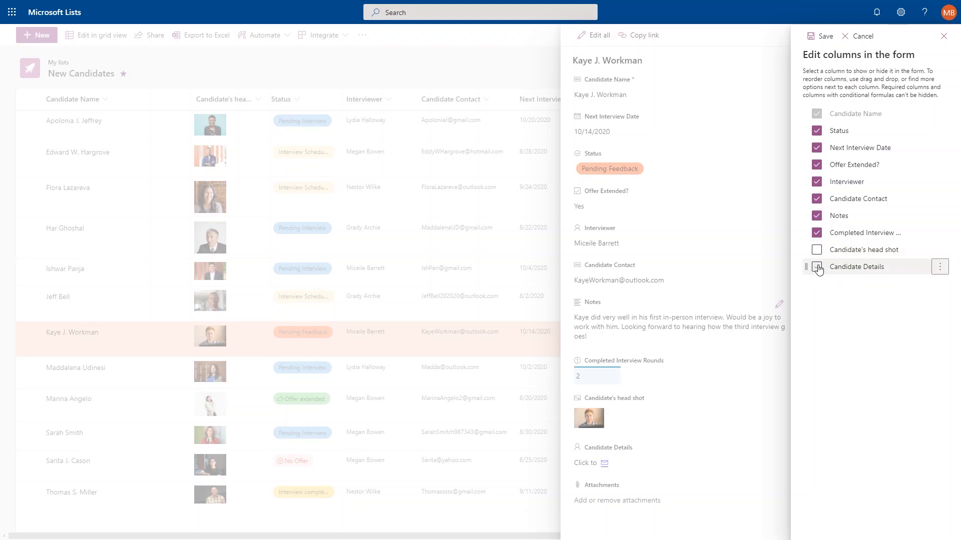
click(817, 249)
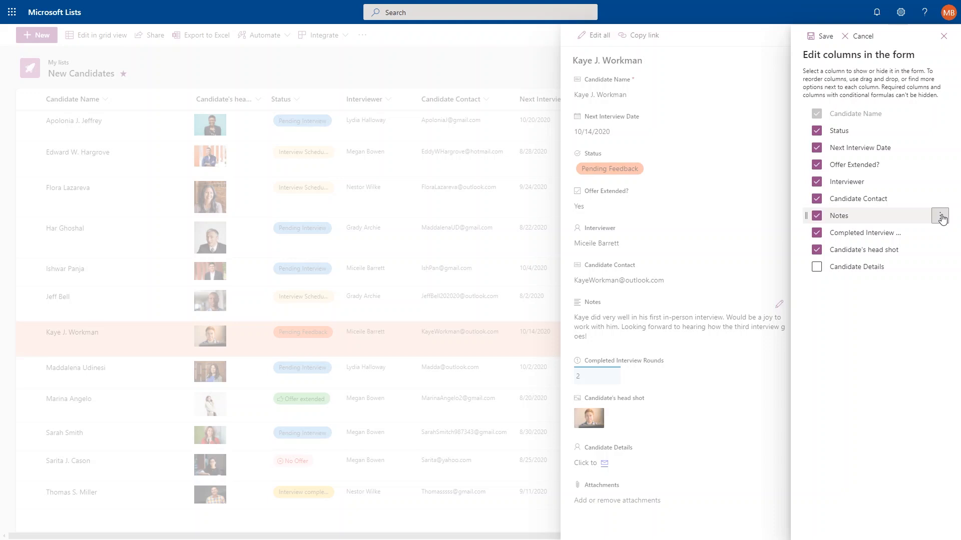
Give Notes a conditional formula showing it only when the interviewer is the admin account.
click(940, 216)
click(931, 269)
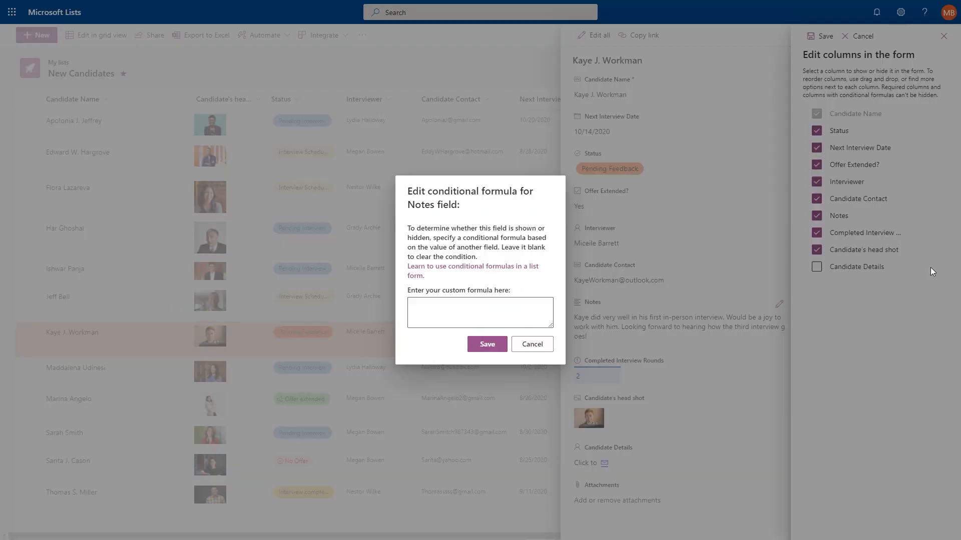
click(482, 314)
key(ctrl+v)
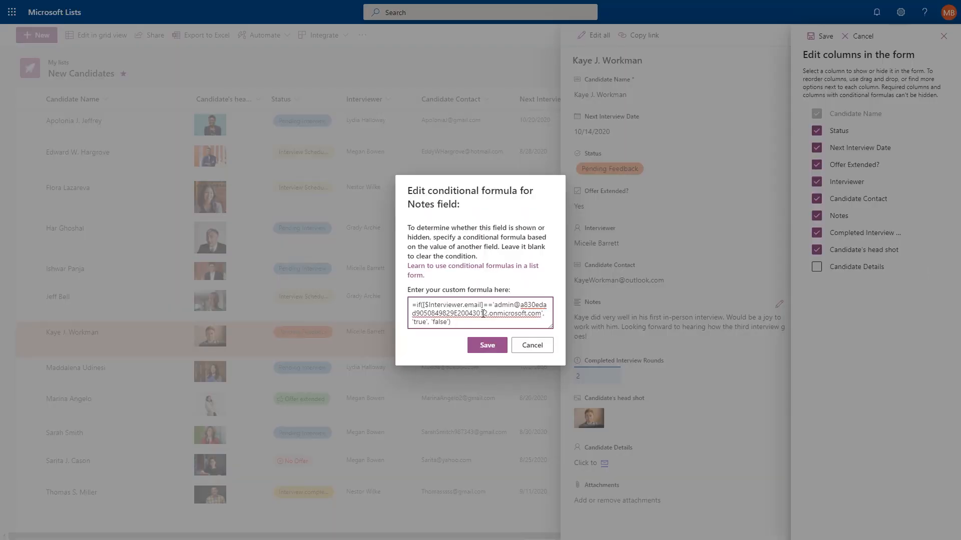
click(488, 345)
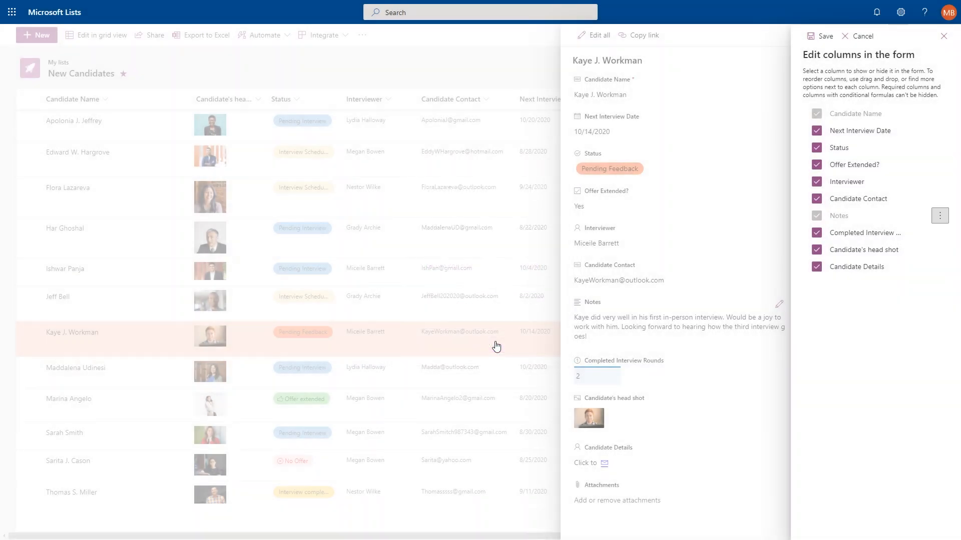
Save the column settings and open another candidate's item to check Notes is hidden.
click(825, 38)
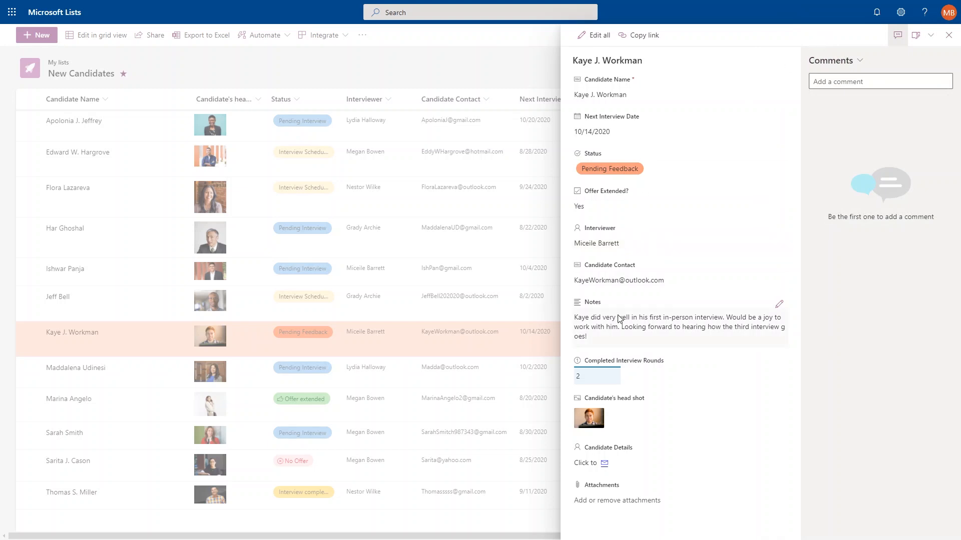
click(58, 297)
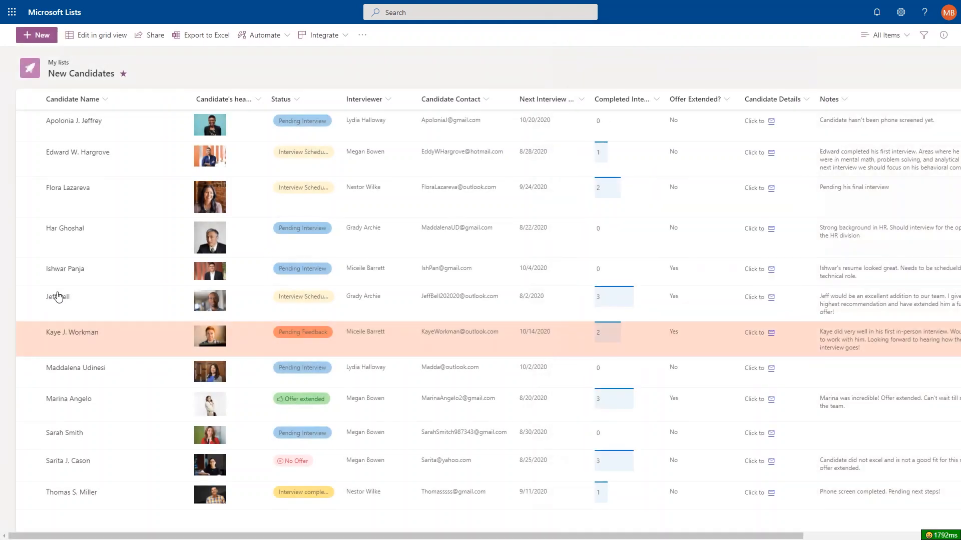
click(62, 298)
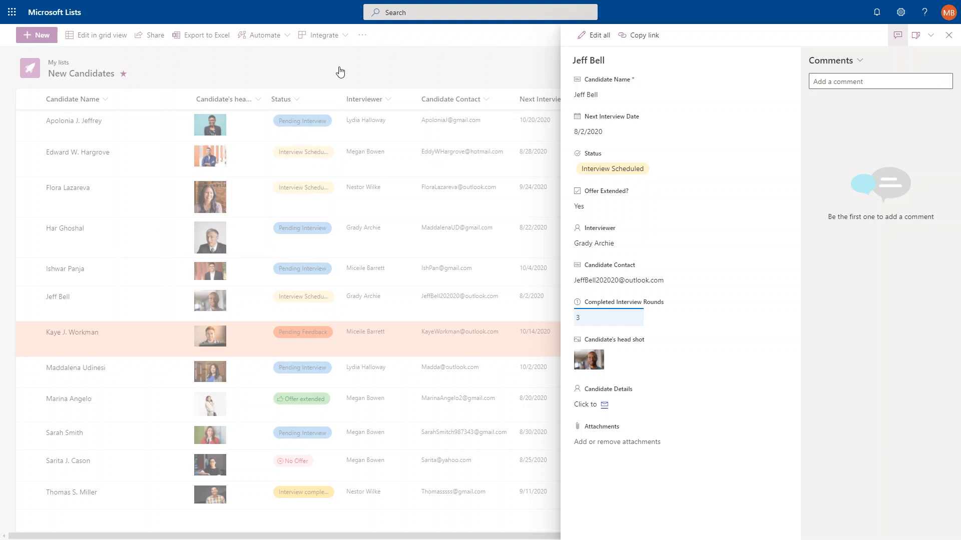
Return to the first candidate's item and bring up its form customisation options.
click(192, 58)
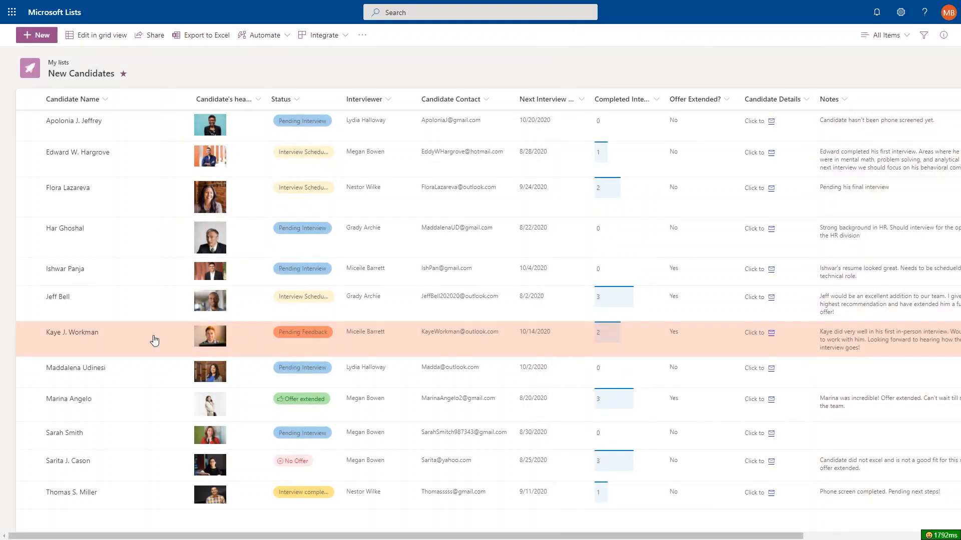
click(77, 334)
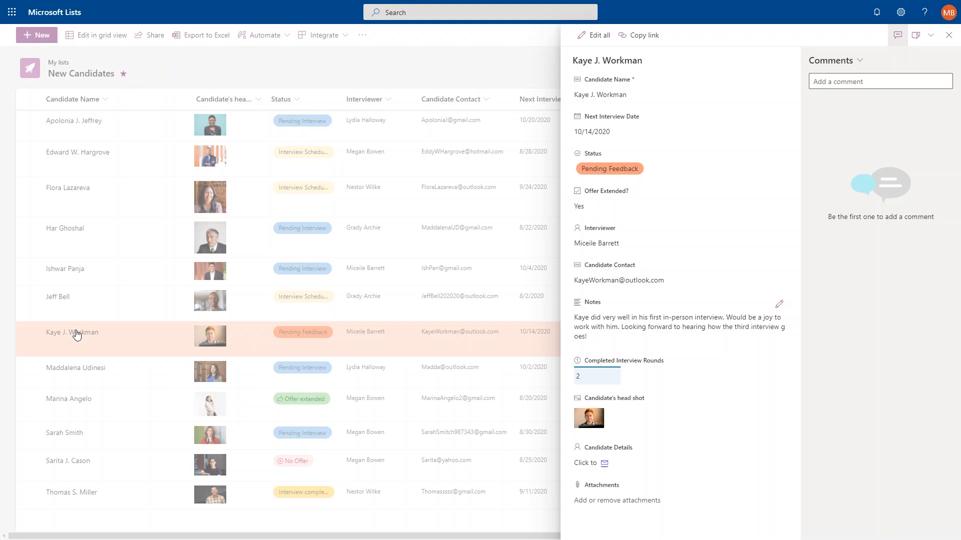
click(918, 39)
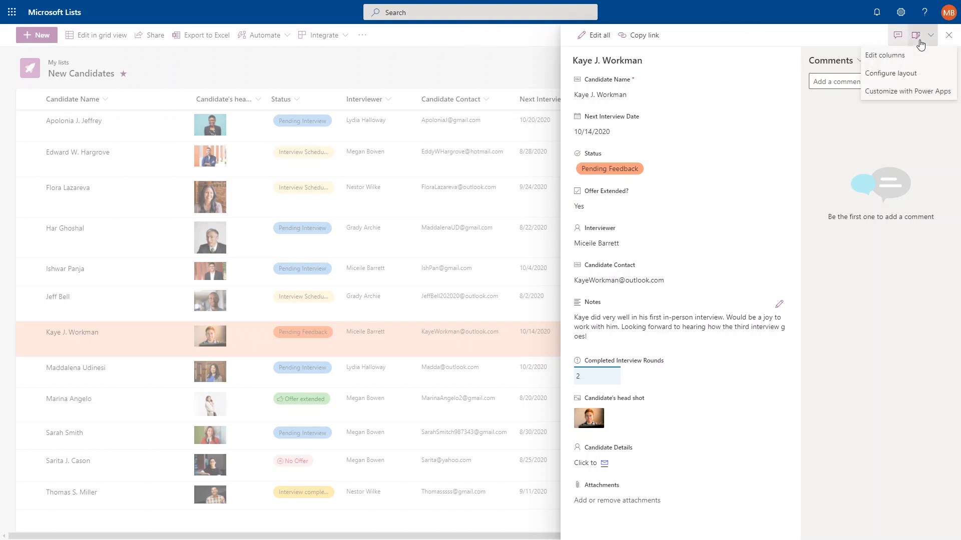
Paste the purple 'Candidate:' header JSON with group icon into the form Header layout.
click(920, 73)
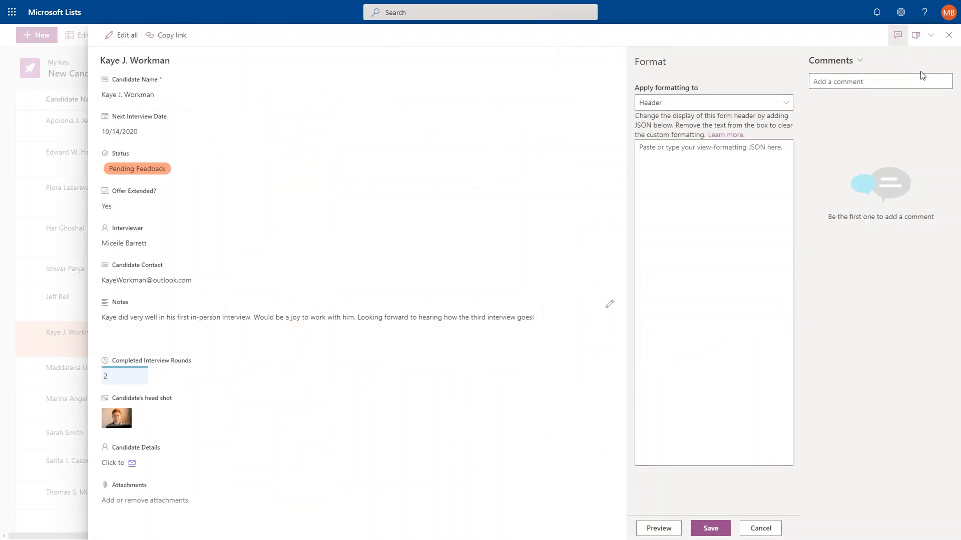
click(772, 103)
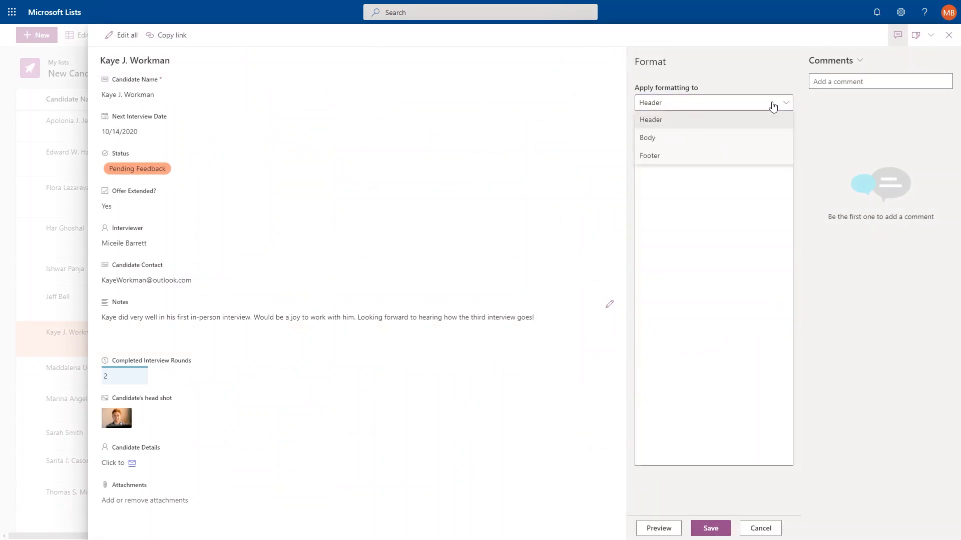
click(750, 126)
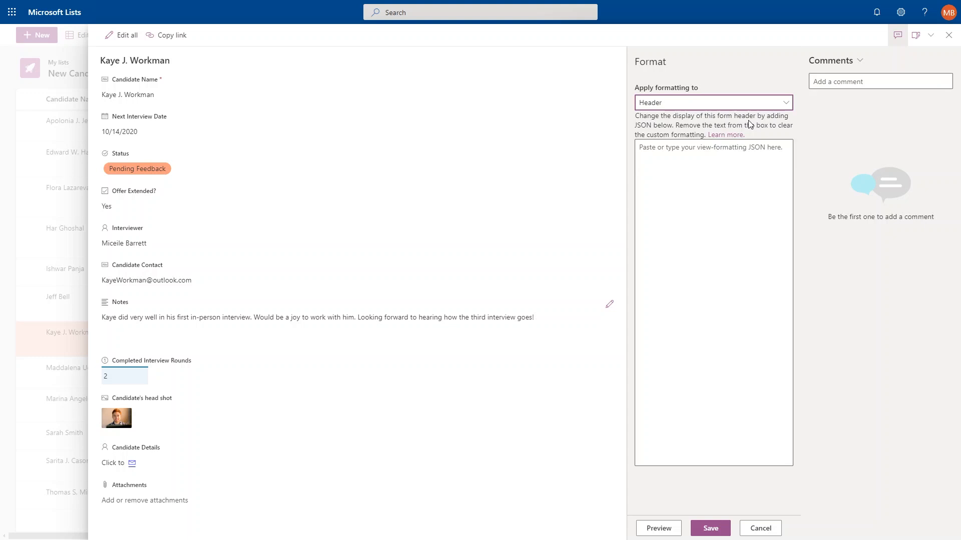
click(714, 156)
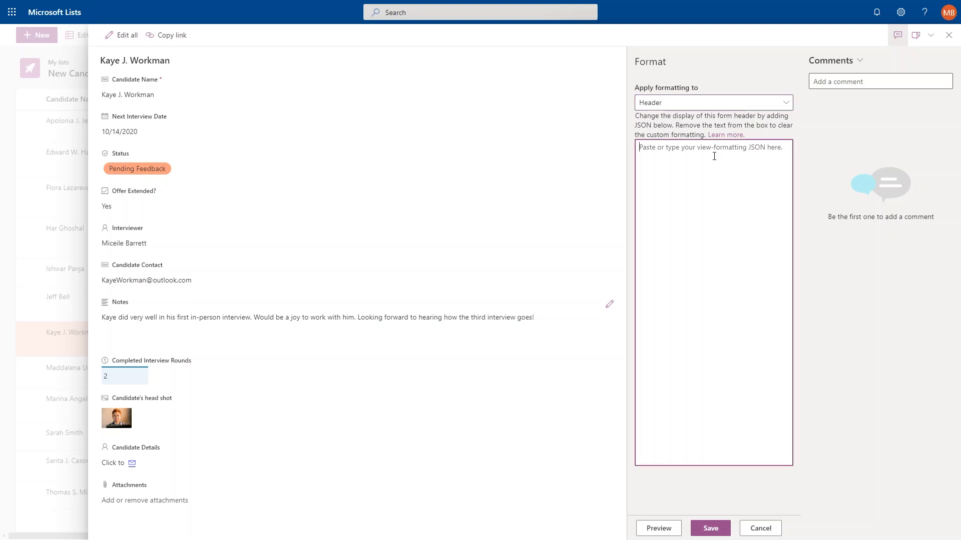
key(ctrl+v)
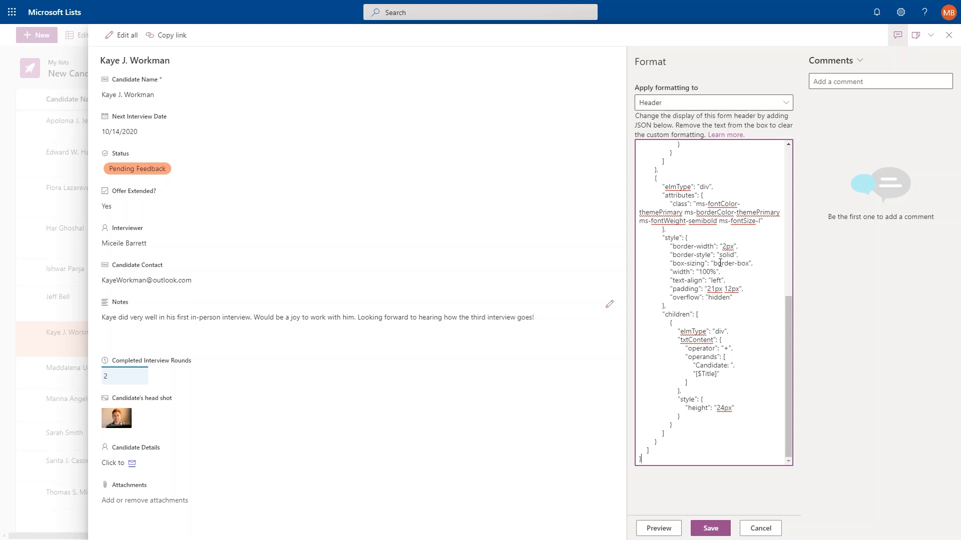
Preview and save the custom header, then switch layout formatting to the Body section.
click(658, 528)
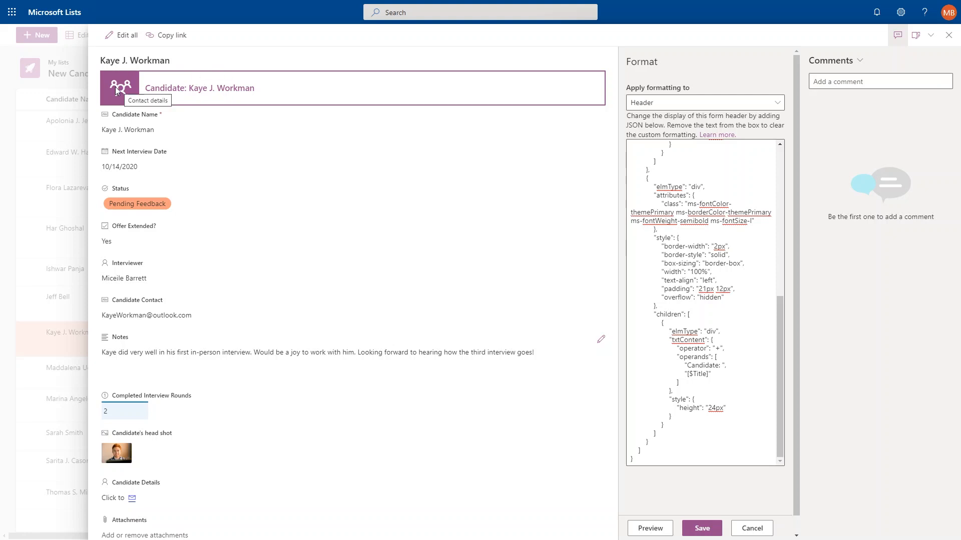
click(702, 528)
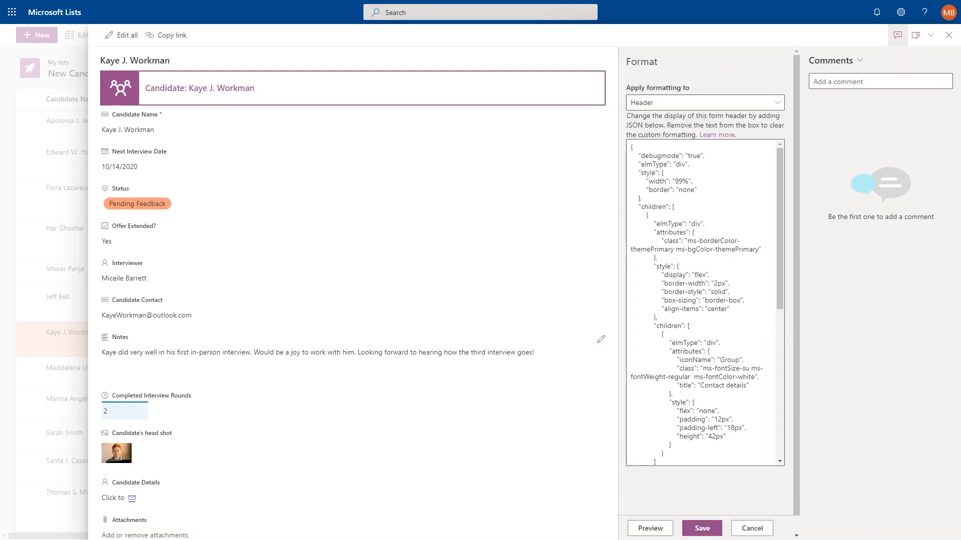
click(765, 102)
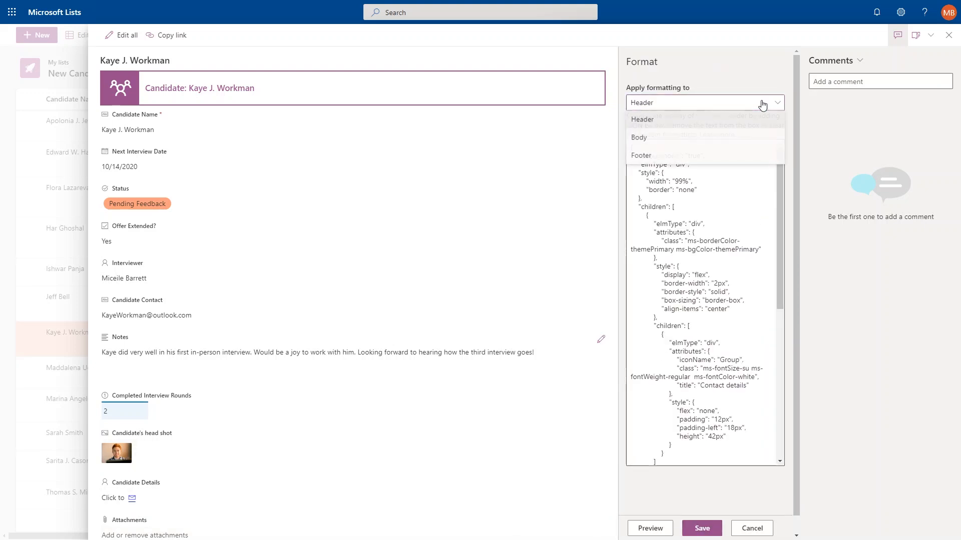
click(718, 143)
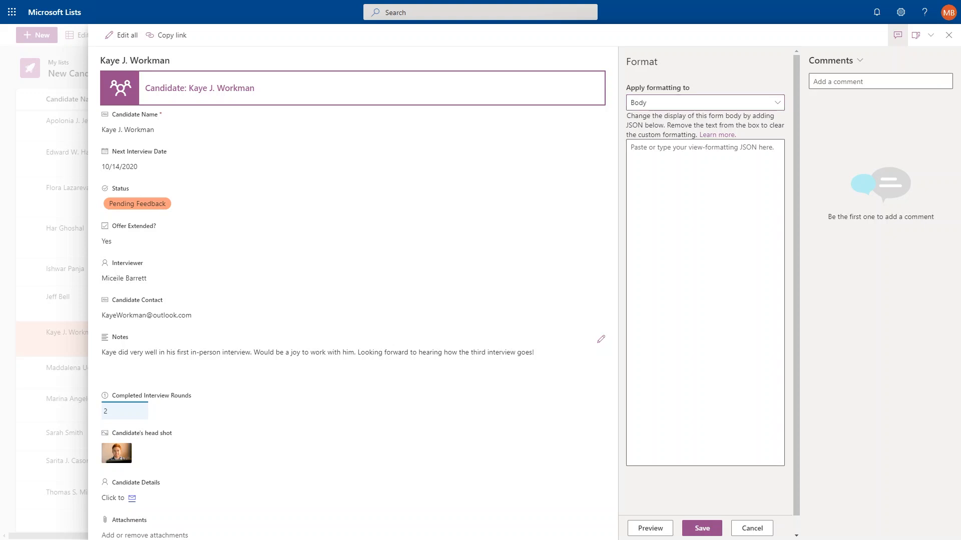
Paste the two-column Details section body JSON and preview it on the form.
click(654, 161)
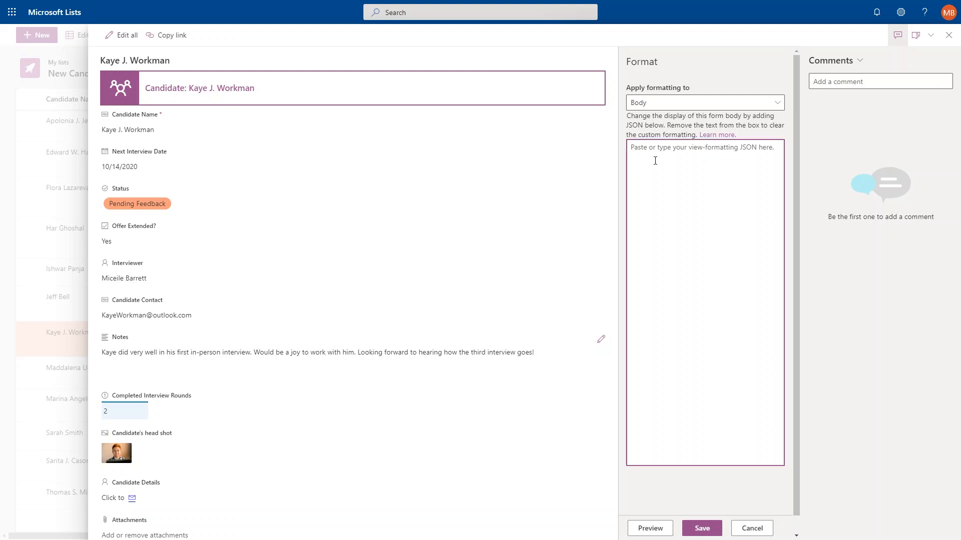
text({     "sections": [         {             "displayname": "",             "fields": [                 "Title"             ]         },         {             "displayname": "Details",             "fields": [                 "Department",                 "Email",                 "Country"             ]         }     ] })
click(662, 528)
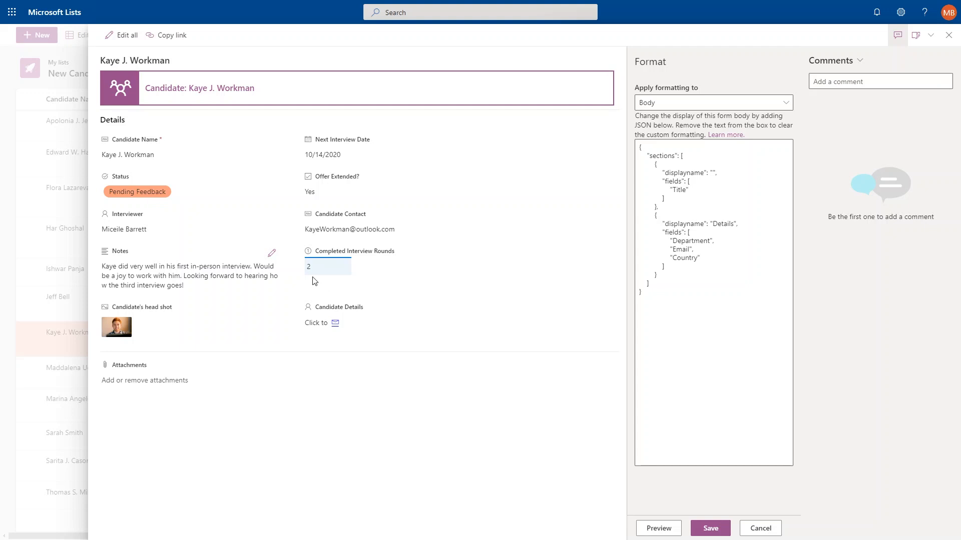
click(272, 254)
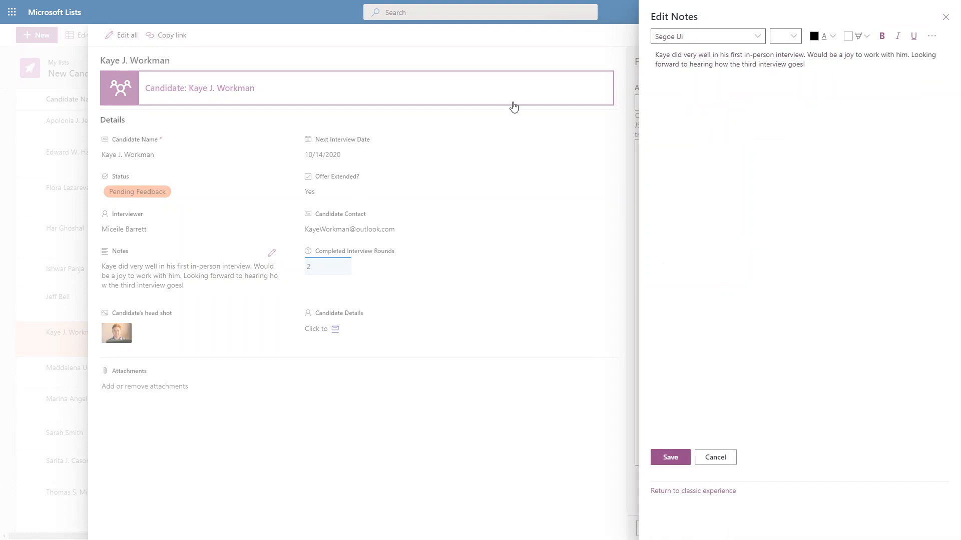
Append the 'did great! let's hire' line to the notes and set Status to Offer extended.
click(864, 63)
text(Kaye did great! let's hire)
click(669, 457)
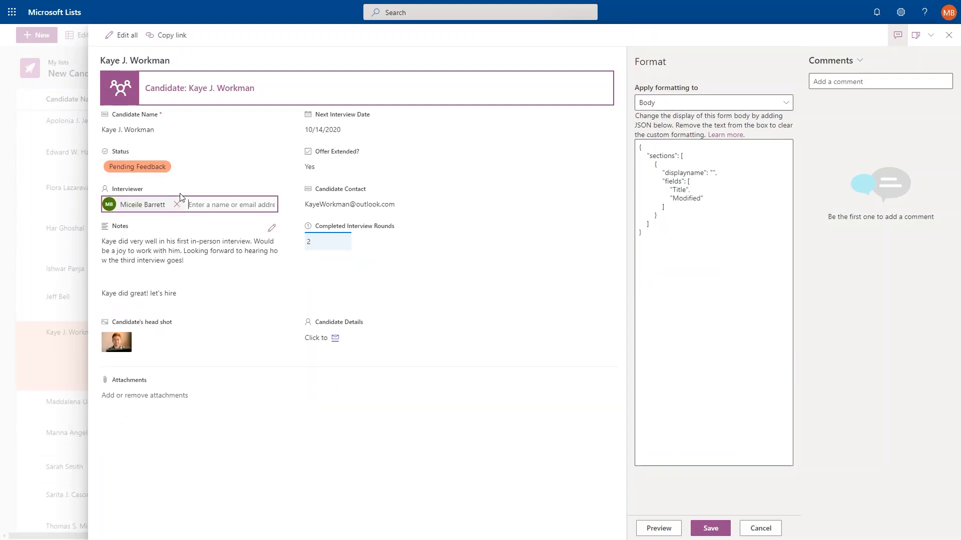
click(193, 167)
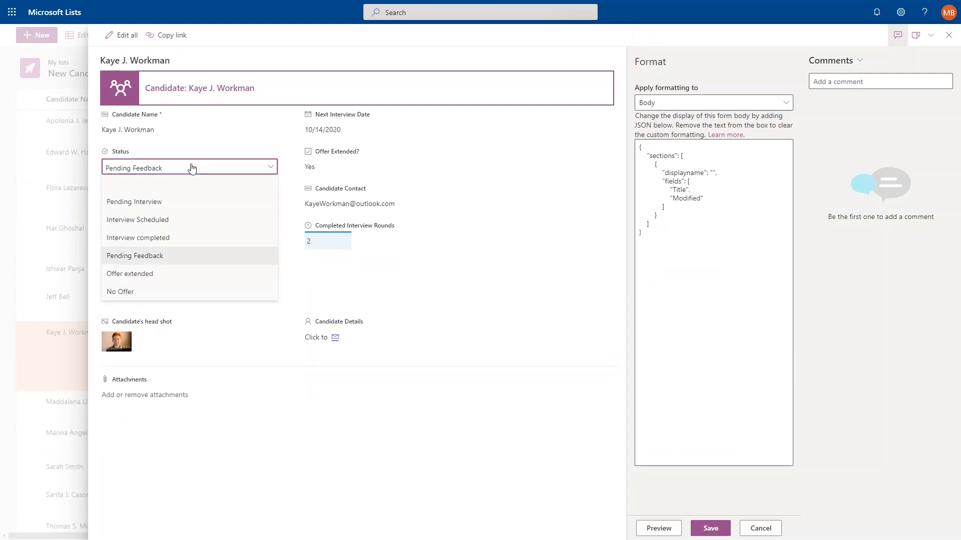
click(152, 276)
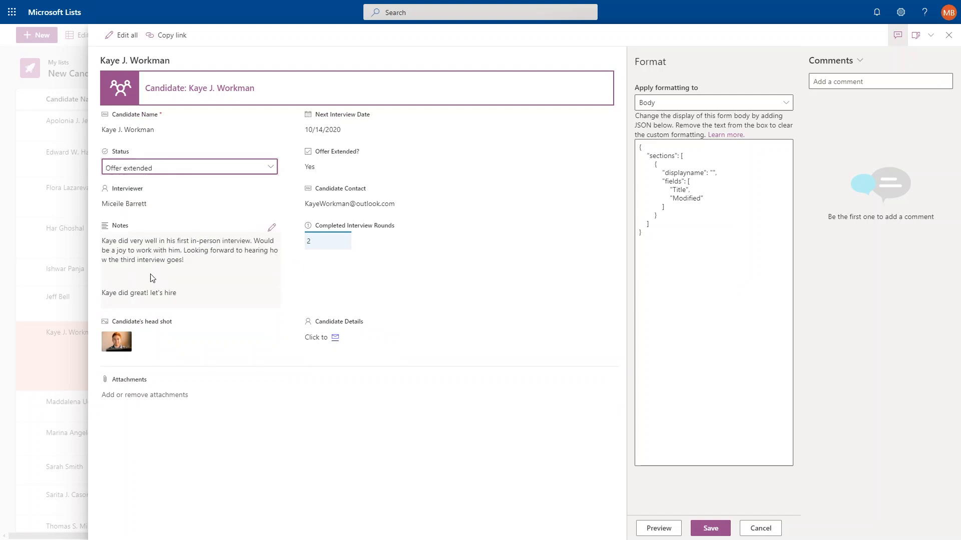